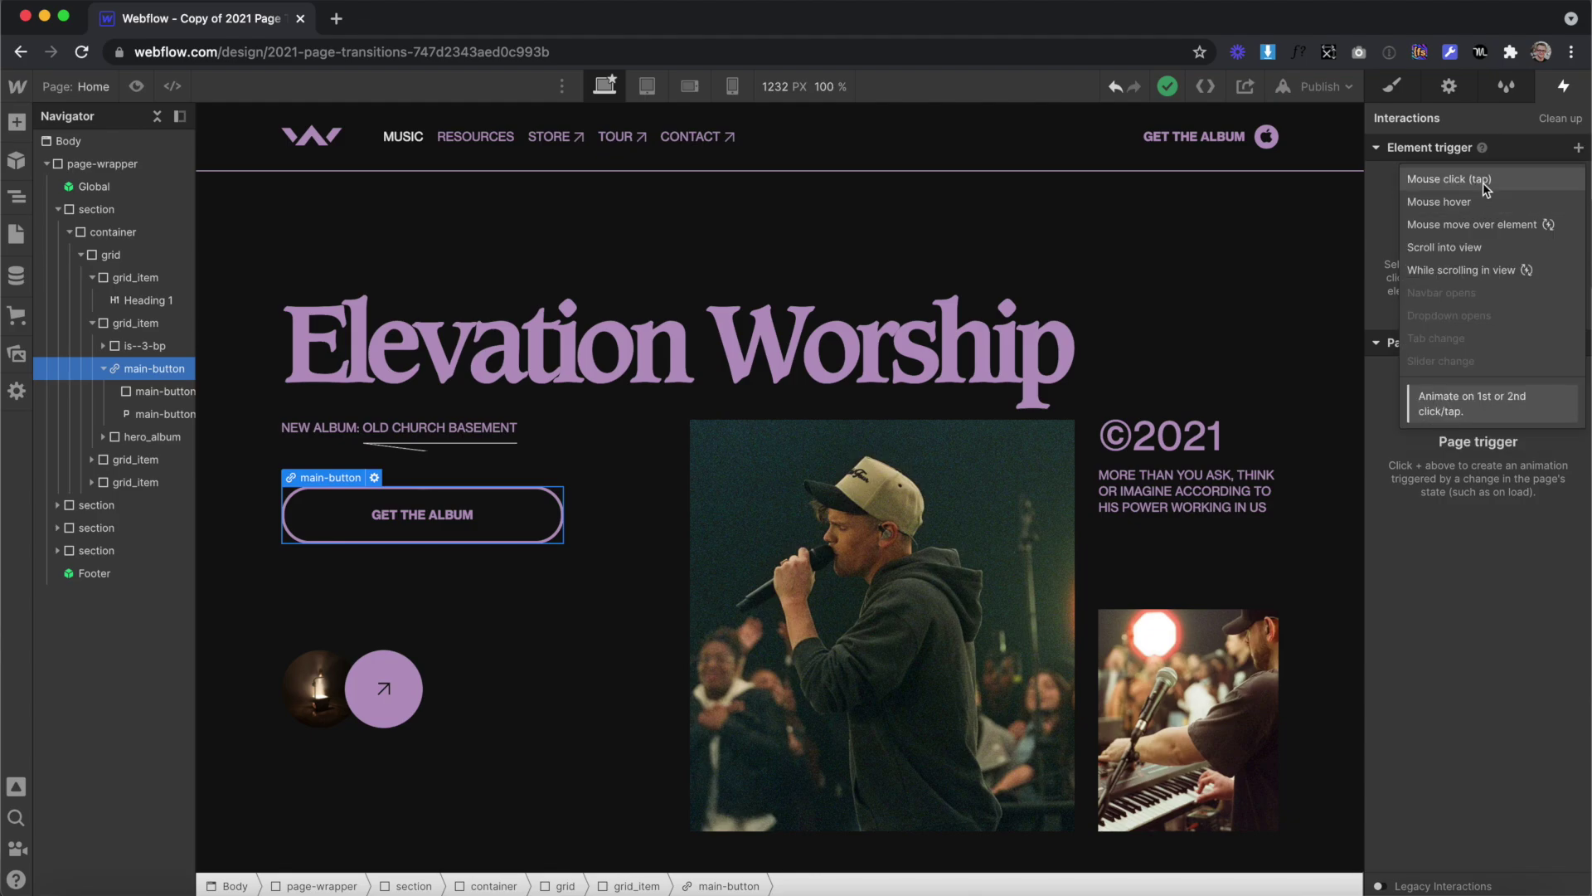
- Review the button's Mouse click trigger starting the Move Transition In animation
click(1434, 177)
click(1467, 251)
click(1463, 292)
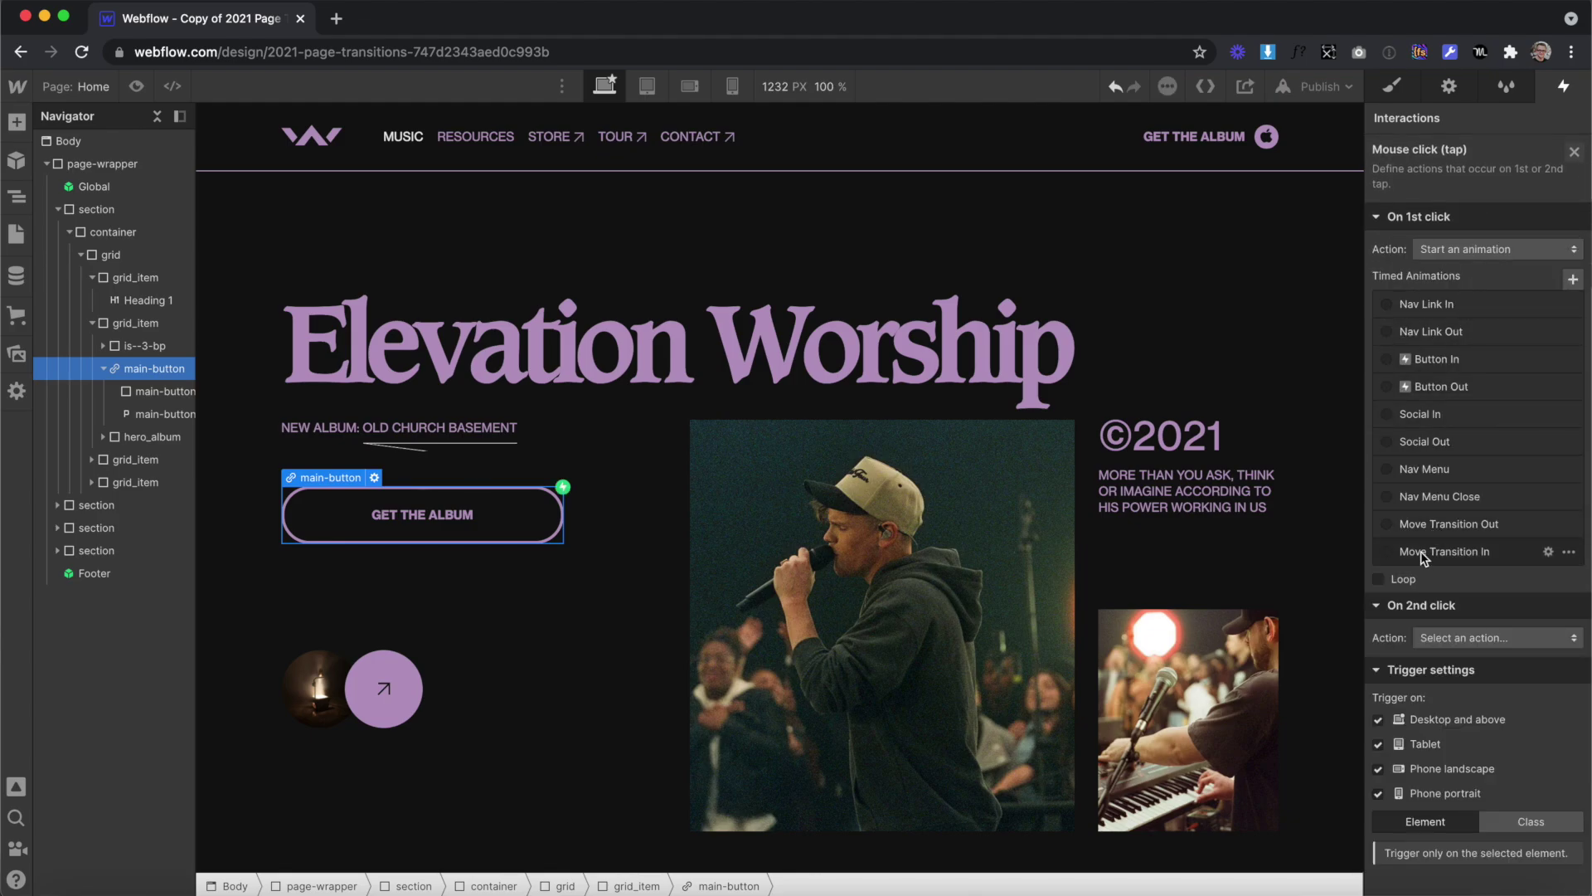
click(1421, 550)
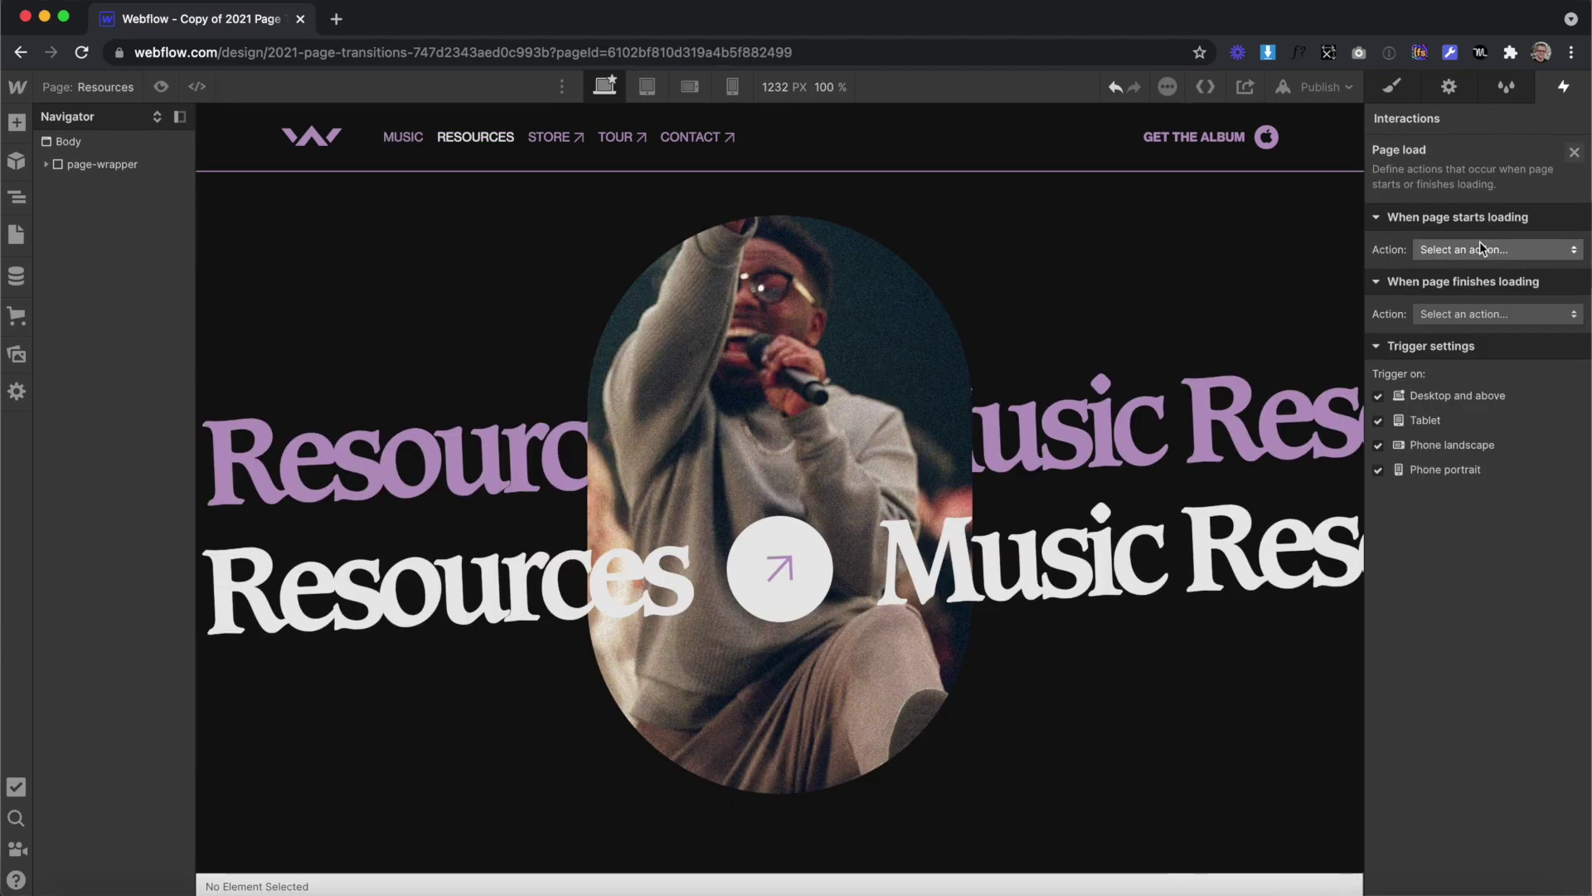
- Review the page load trigger starting the Move Transition Out animation
click(1482, 249)
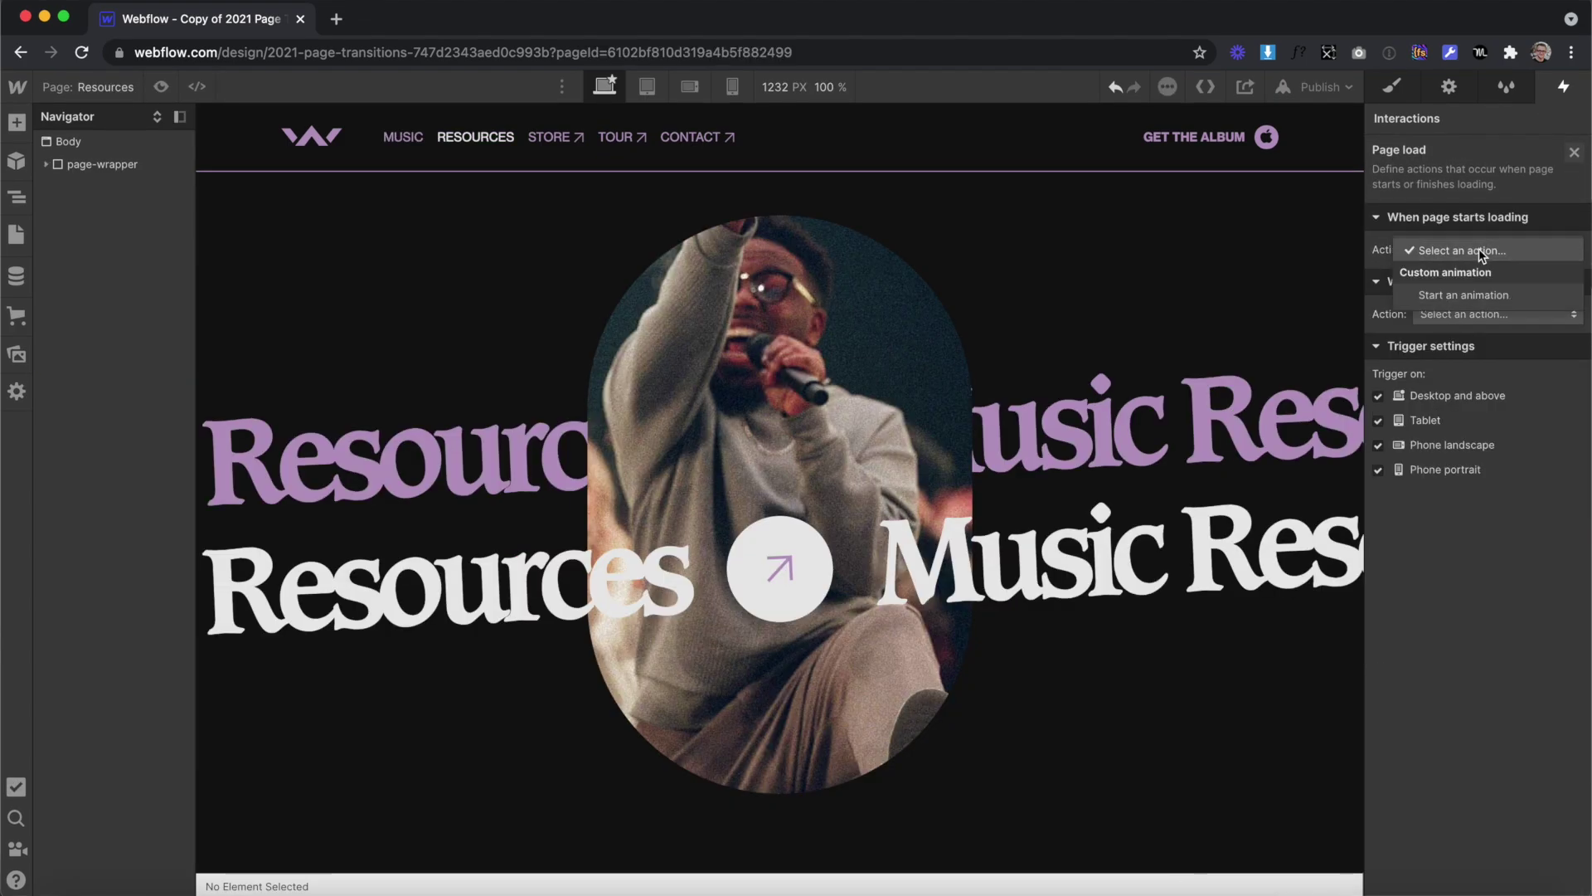
click(1432, 300)
click(1461, 535)
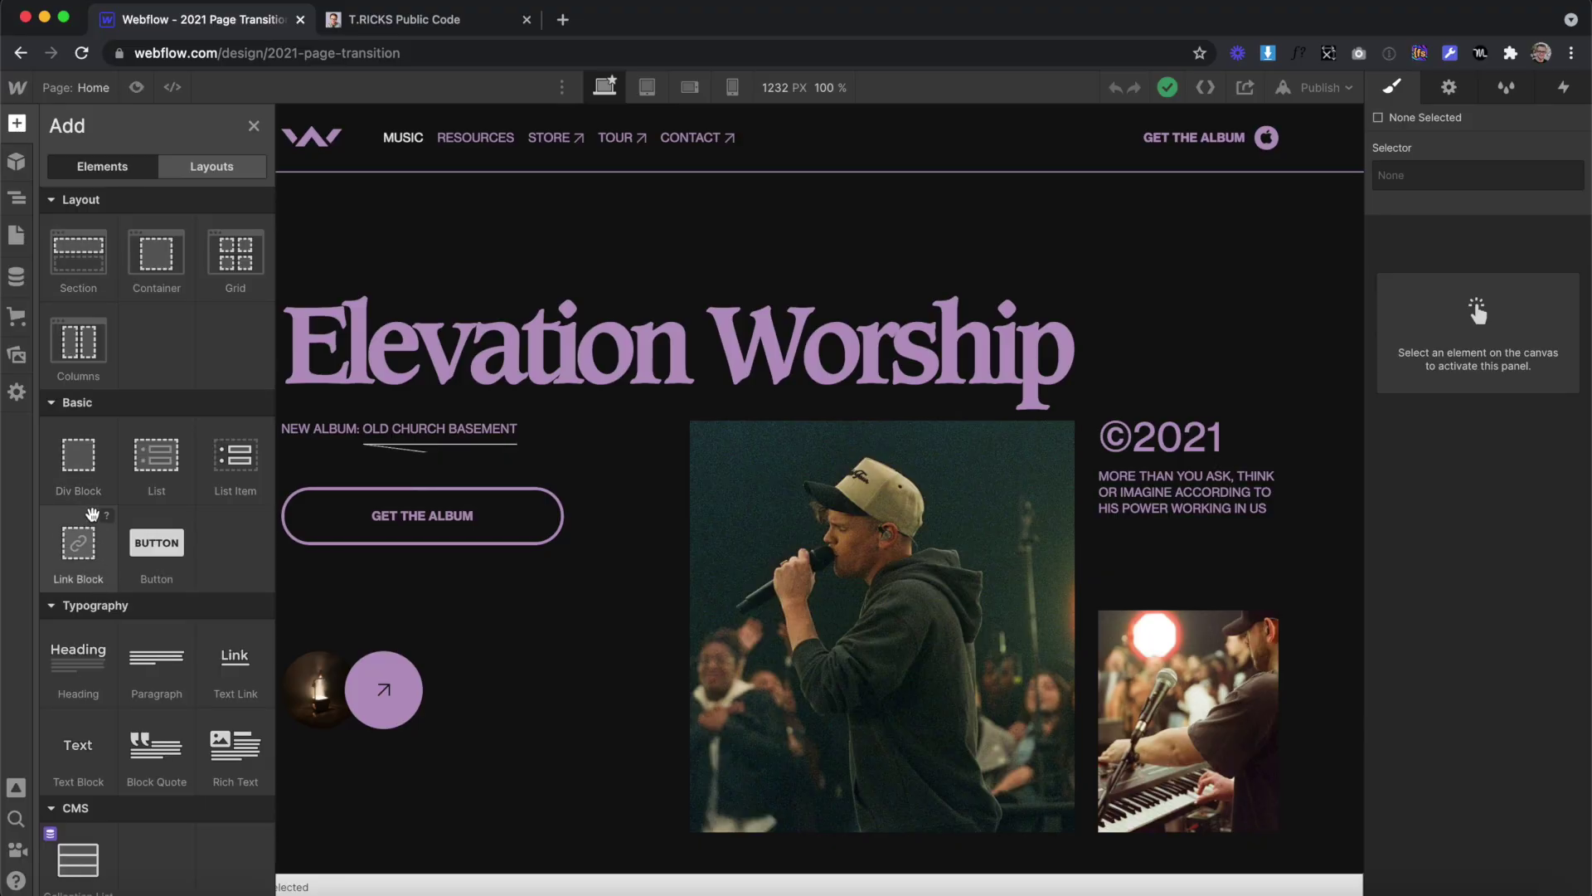
- Add a Div Block inside page-wrapper and give it the class 'transition'
drag(78, 460, 93, 183)
click(1427, 175)
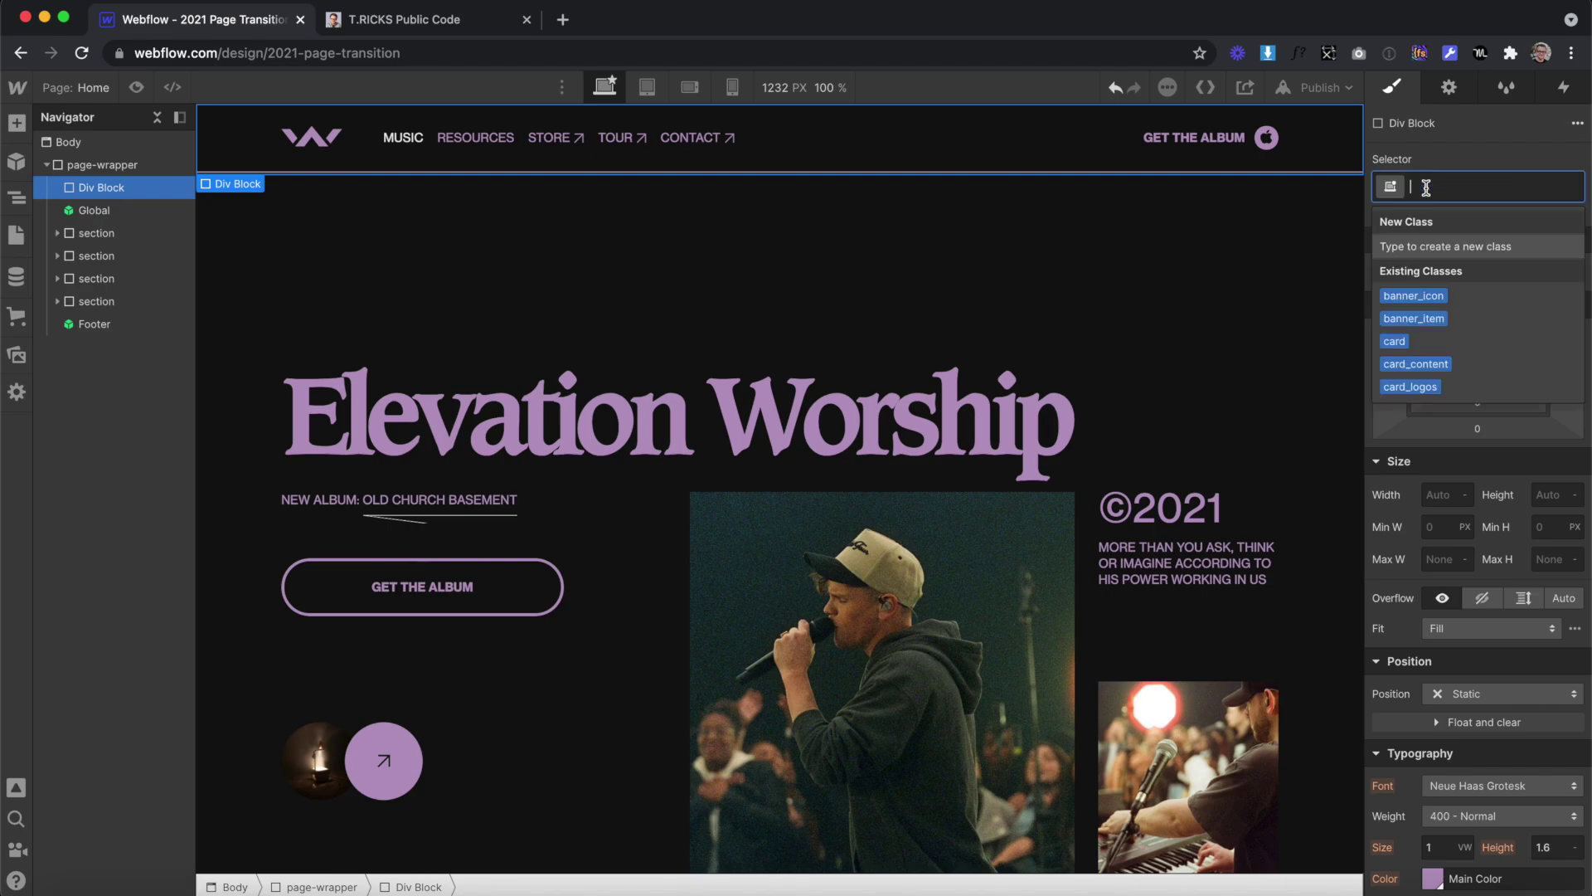
text(transition)
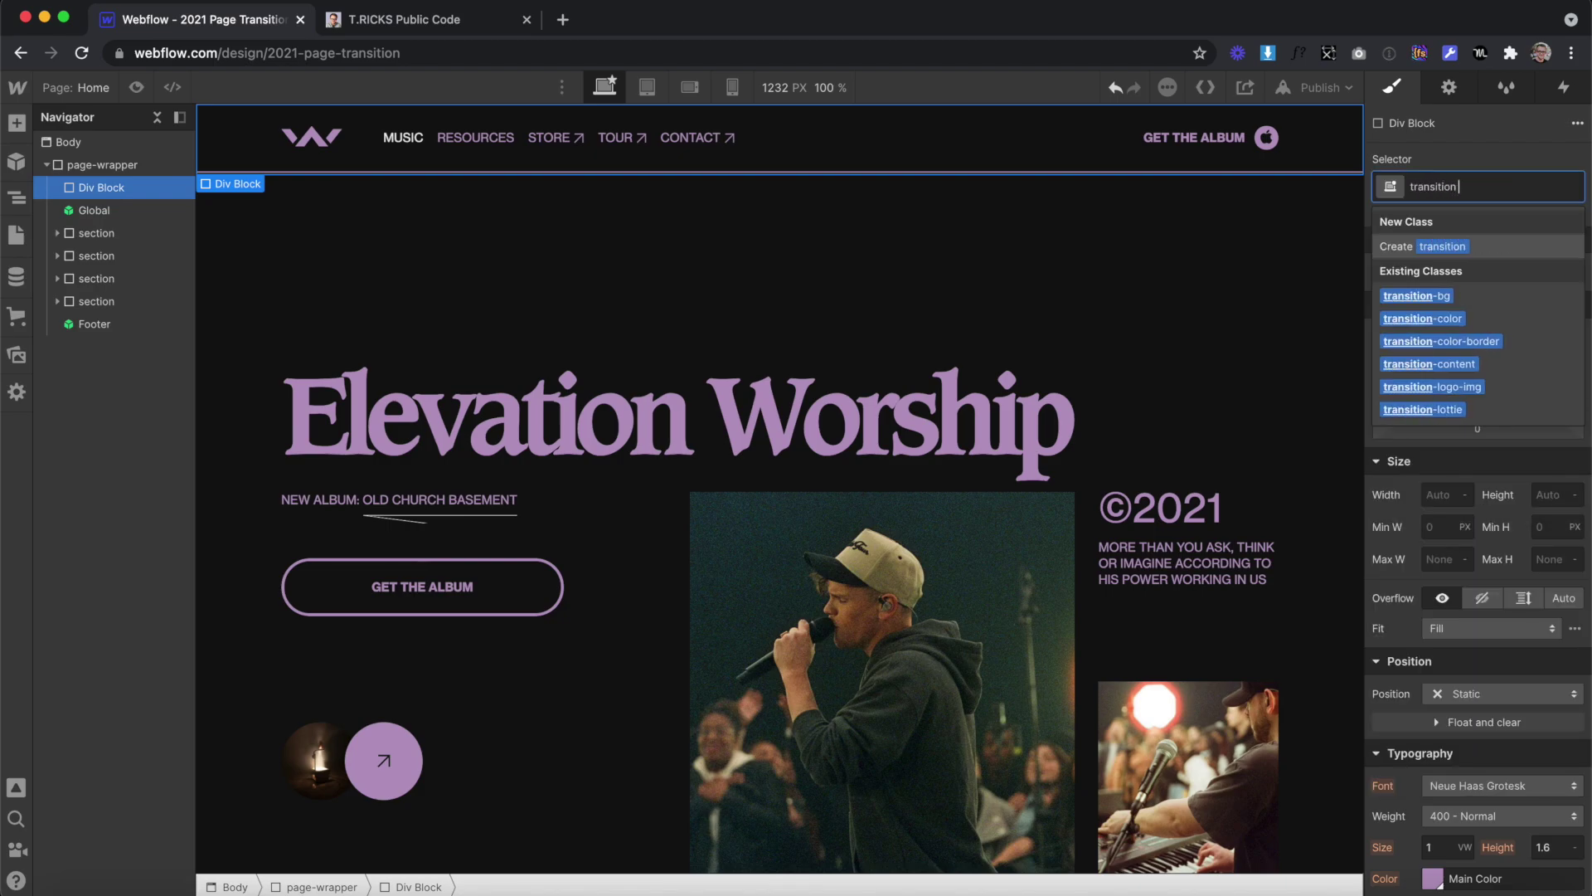
key(Return)
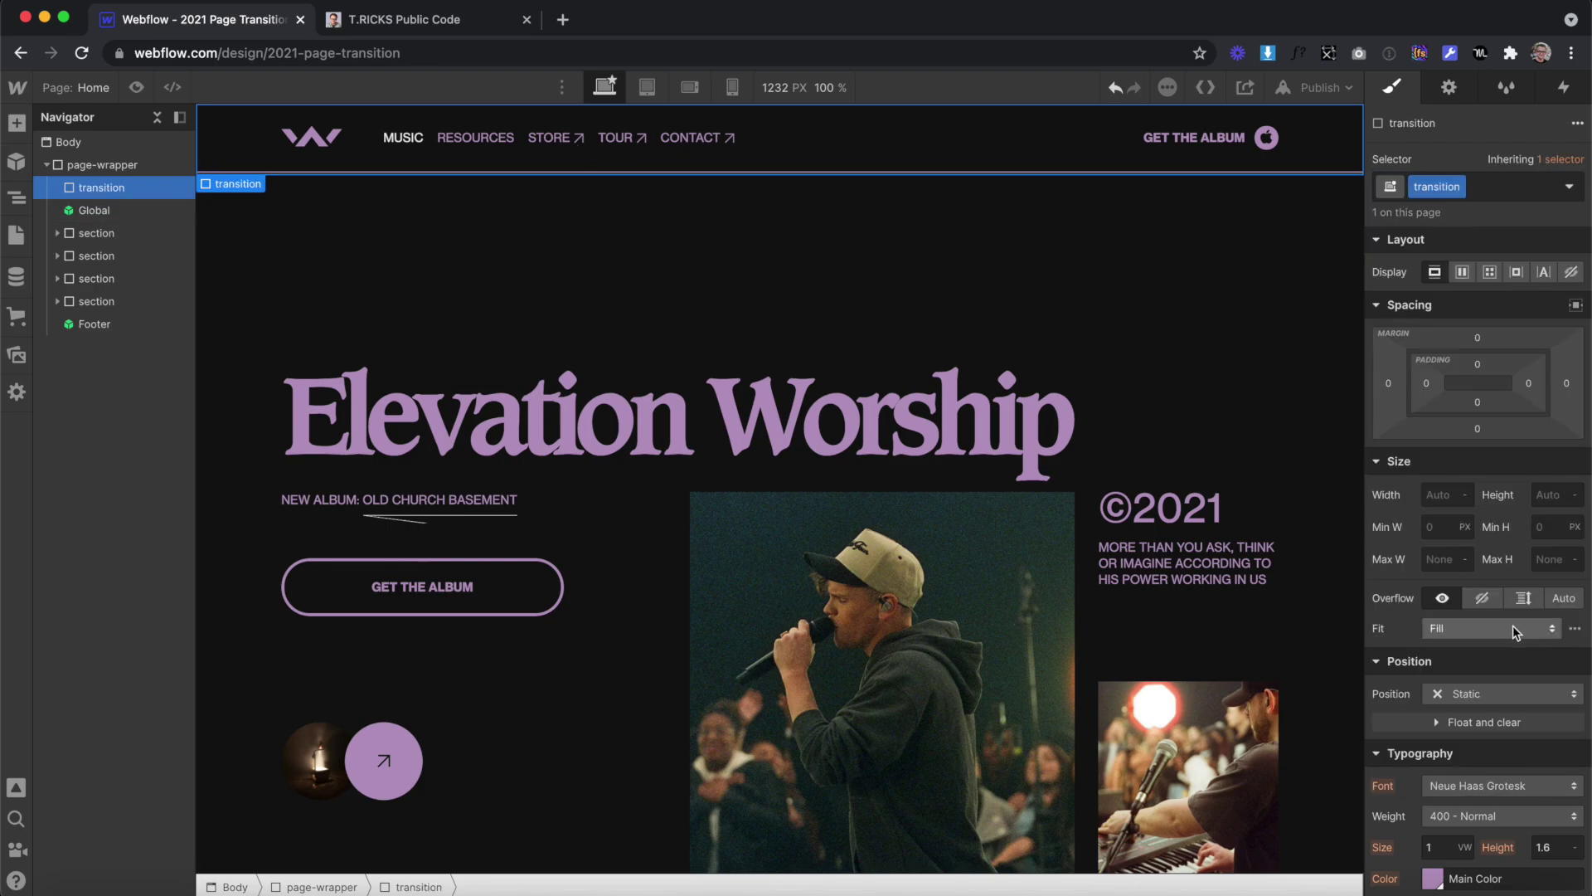
- Make the transition div Position Fixed full, 100% wide and 100vh tall
click(1463, 693)
click(1472, 763)
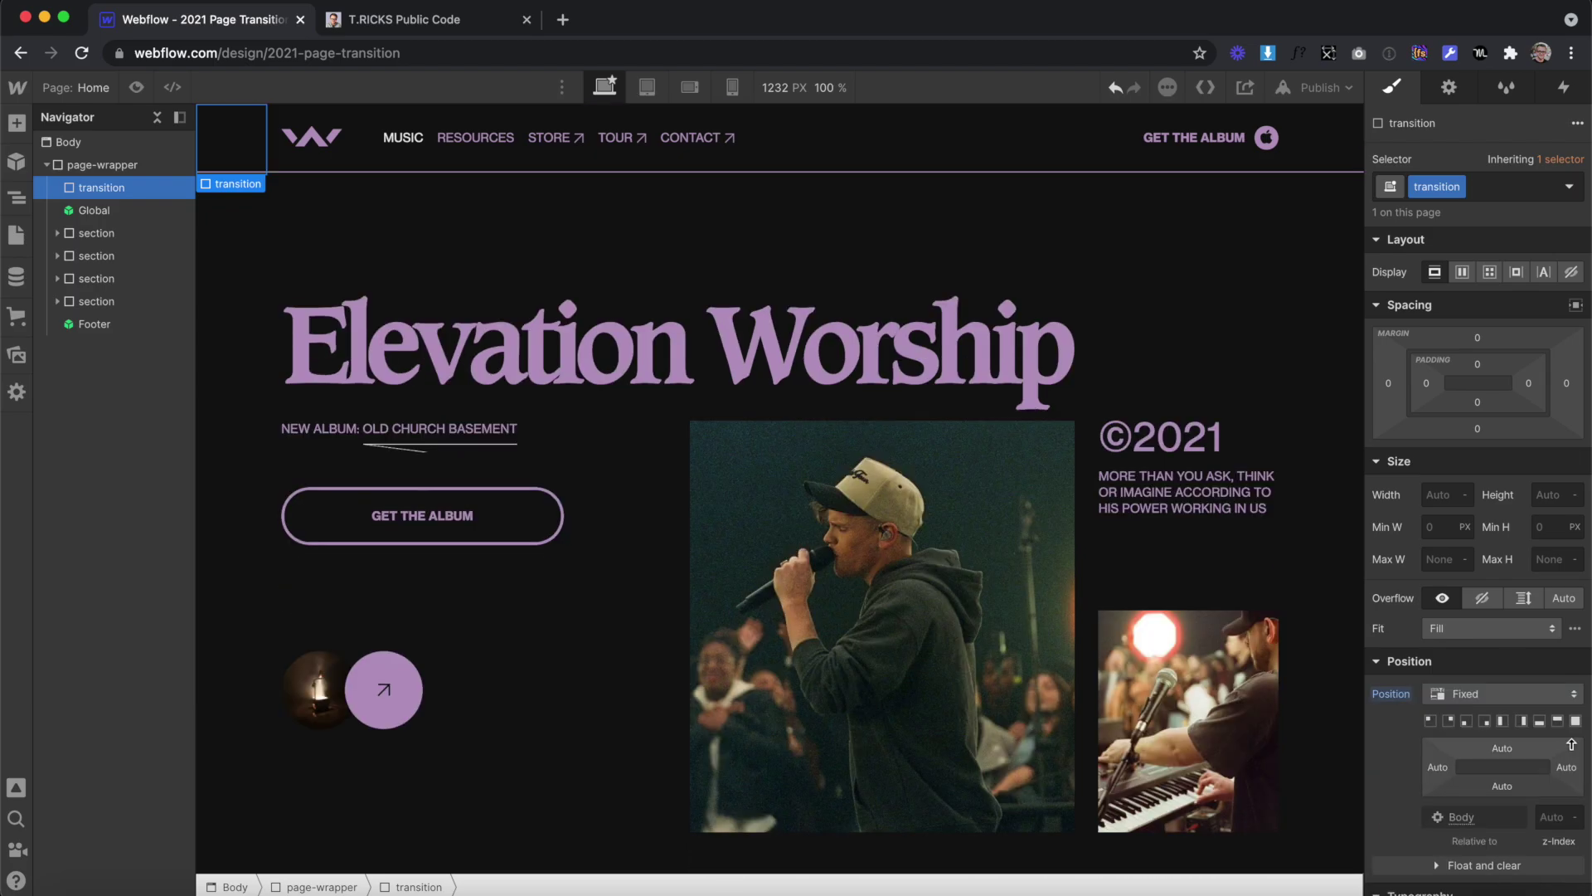
click(1576, 721)
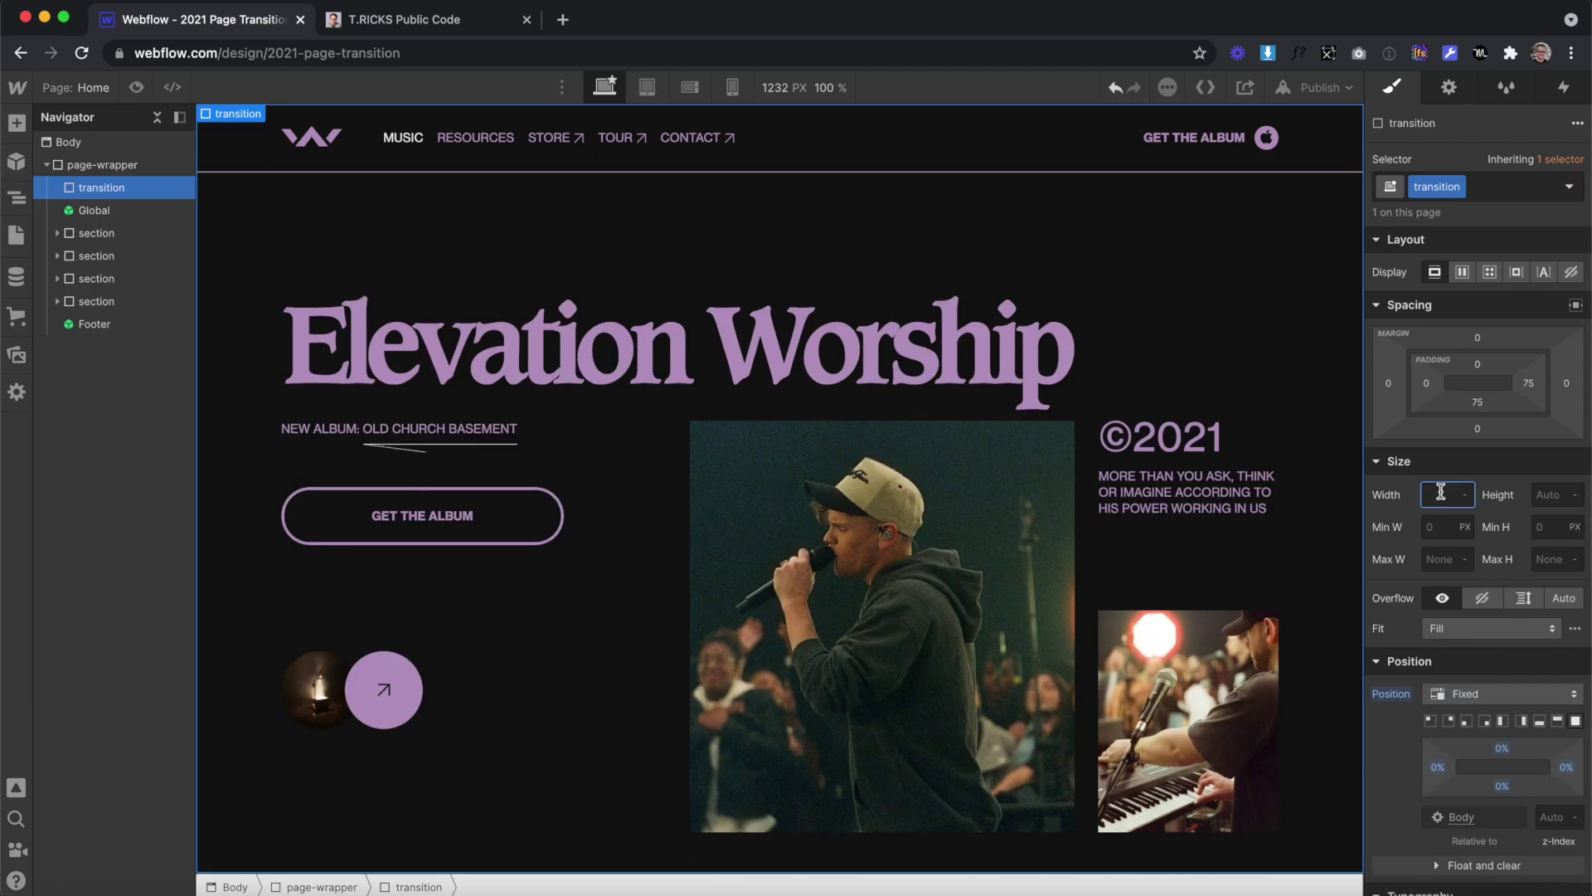
text(100%)
click(1539, 494)
text(100vh)
key(Return)
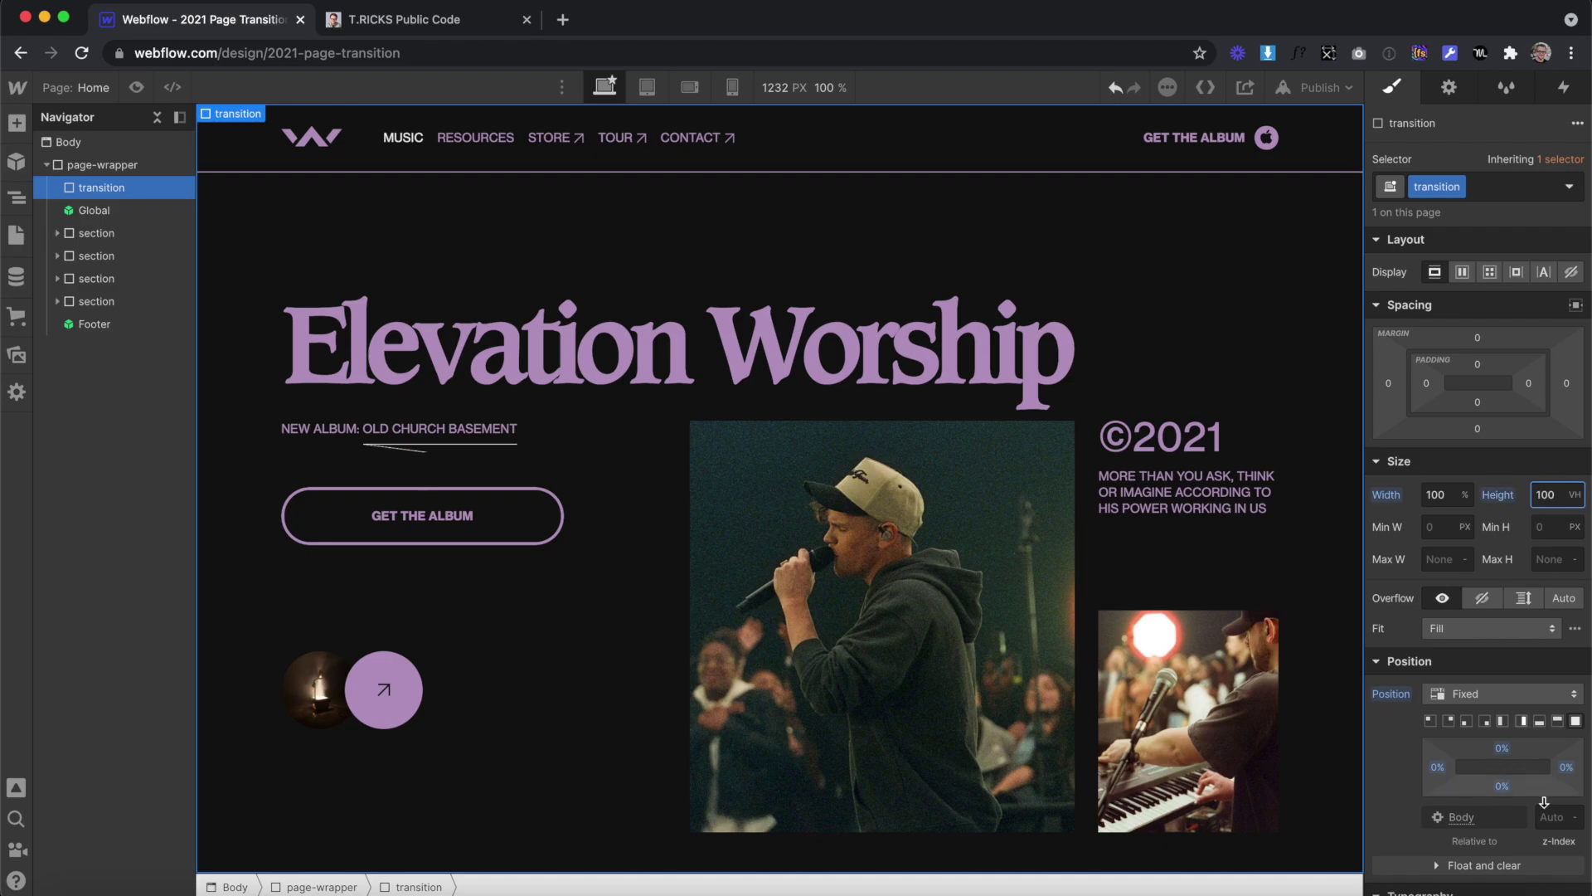
- Set the transition div's z-index to 2000 and briefly toggle its visibility
click(1555, 816)
text(2000)
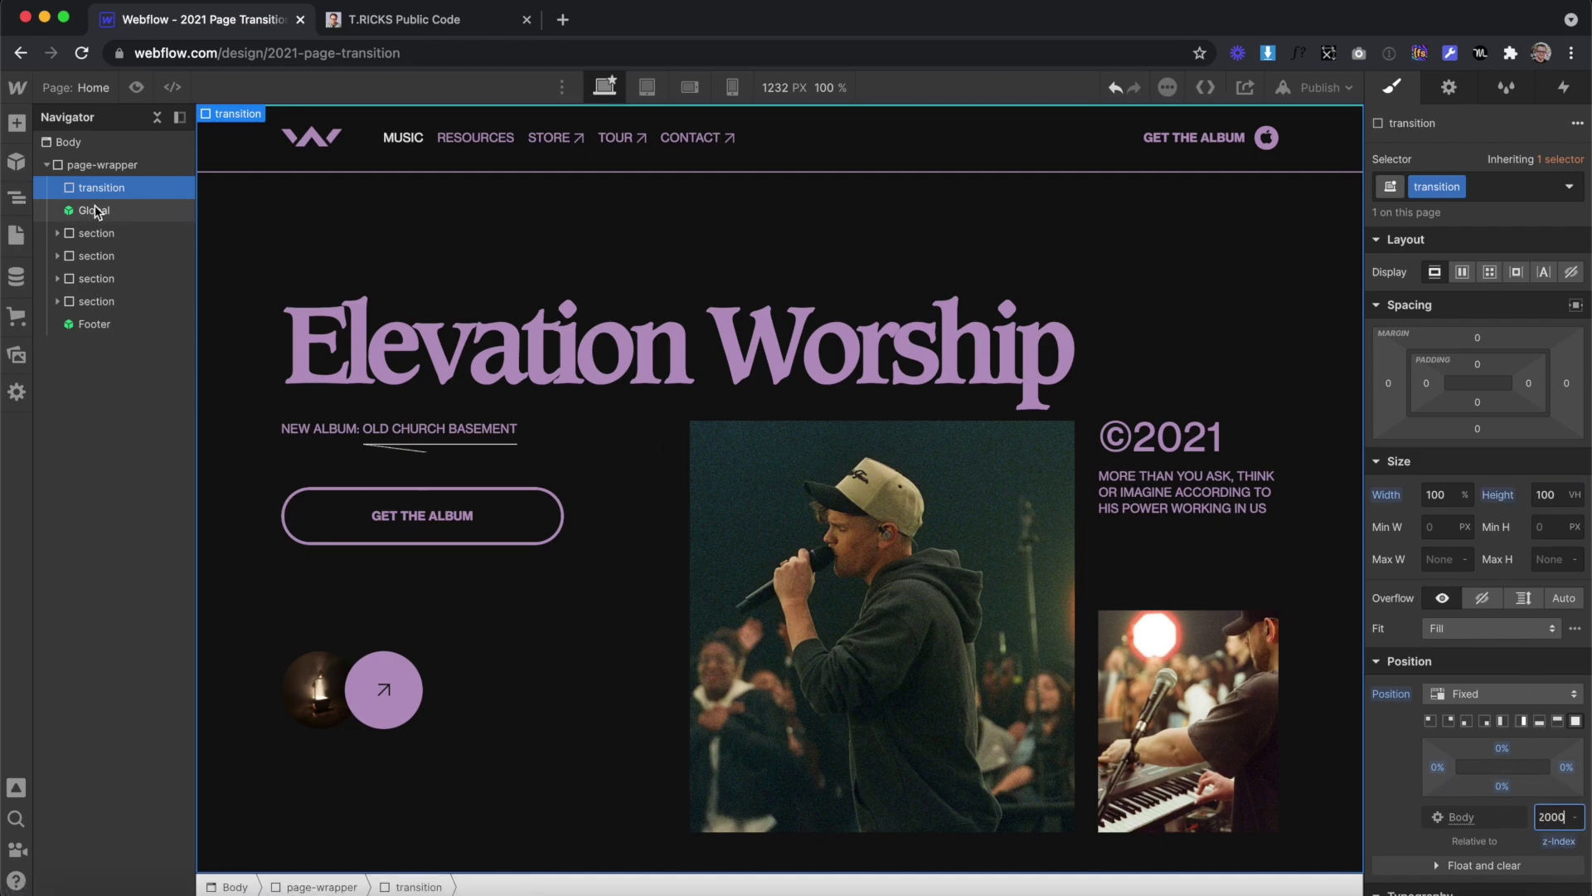
key(Return)
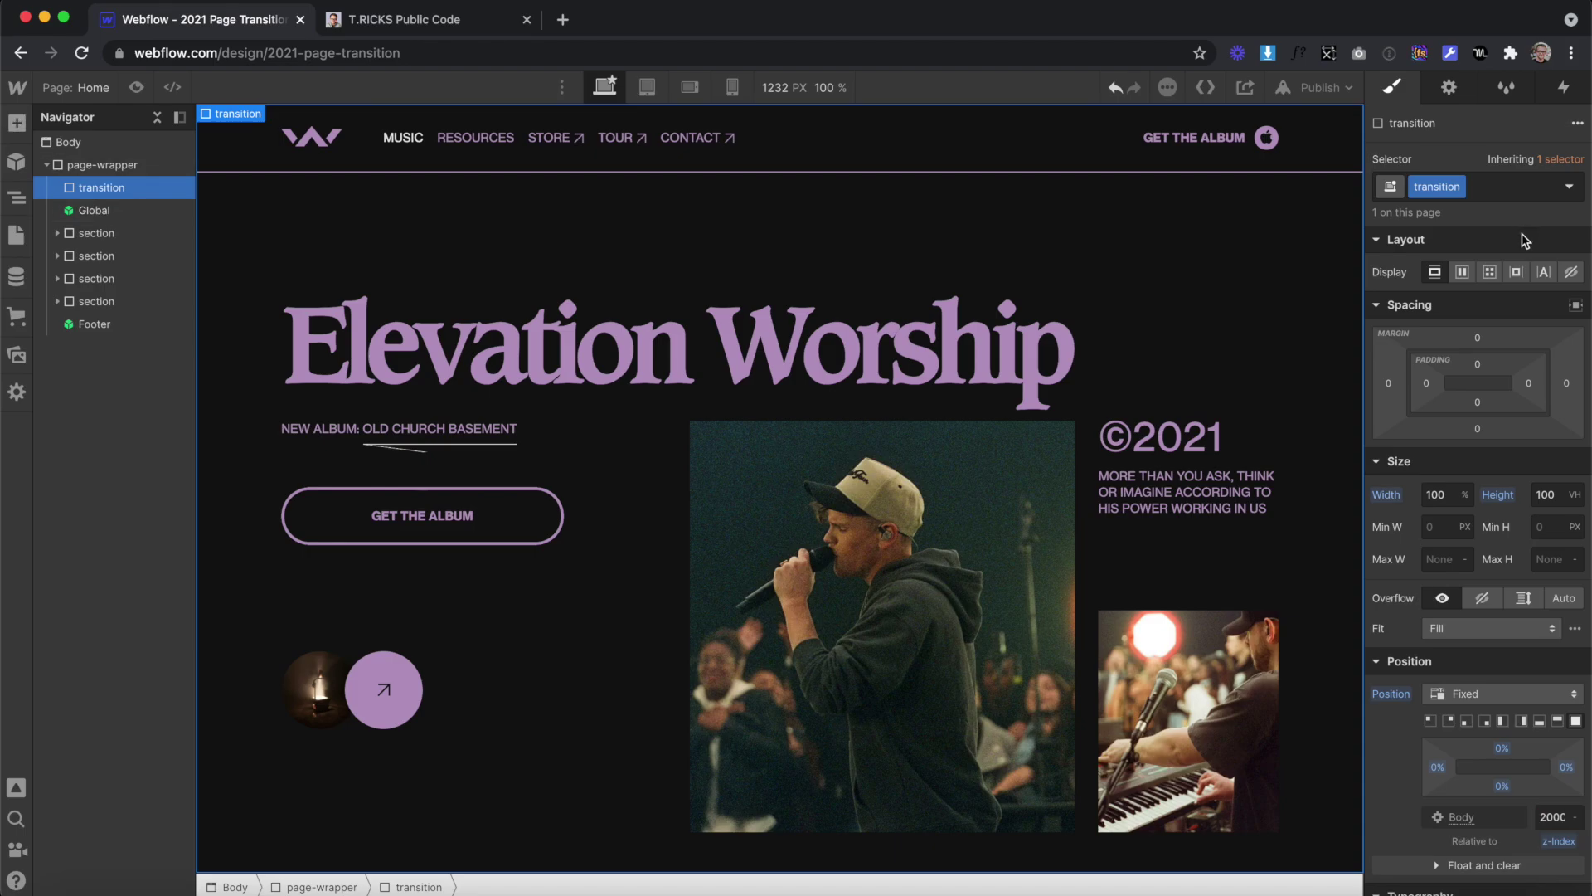
click(1573, 276)
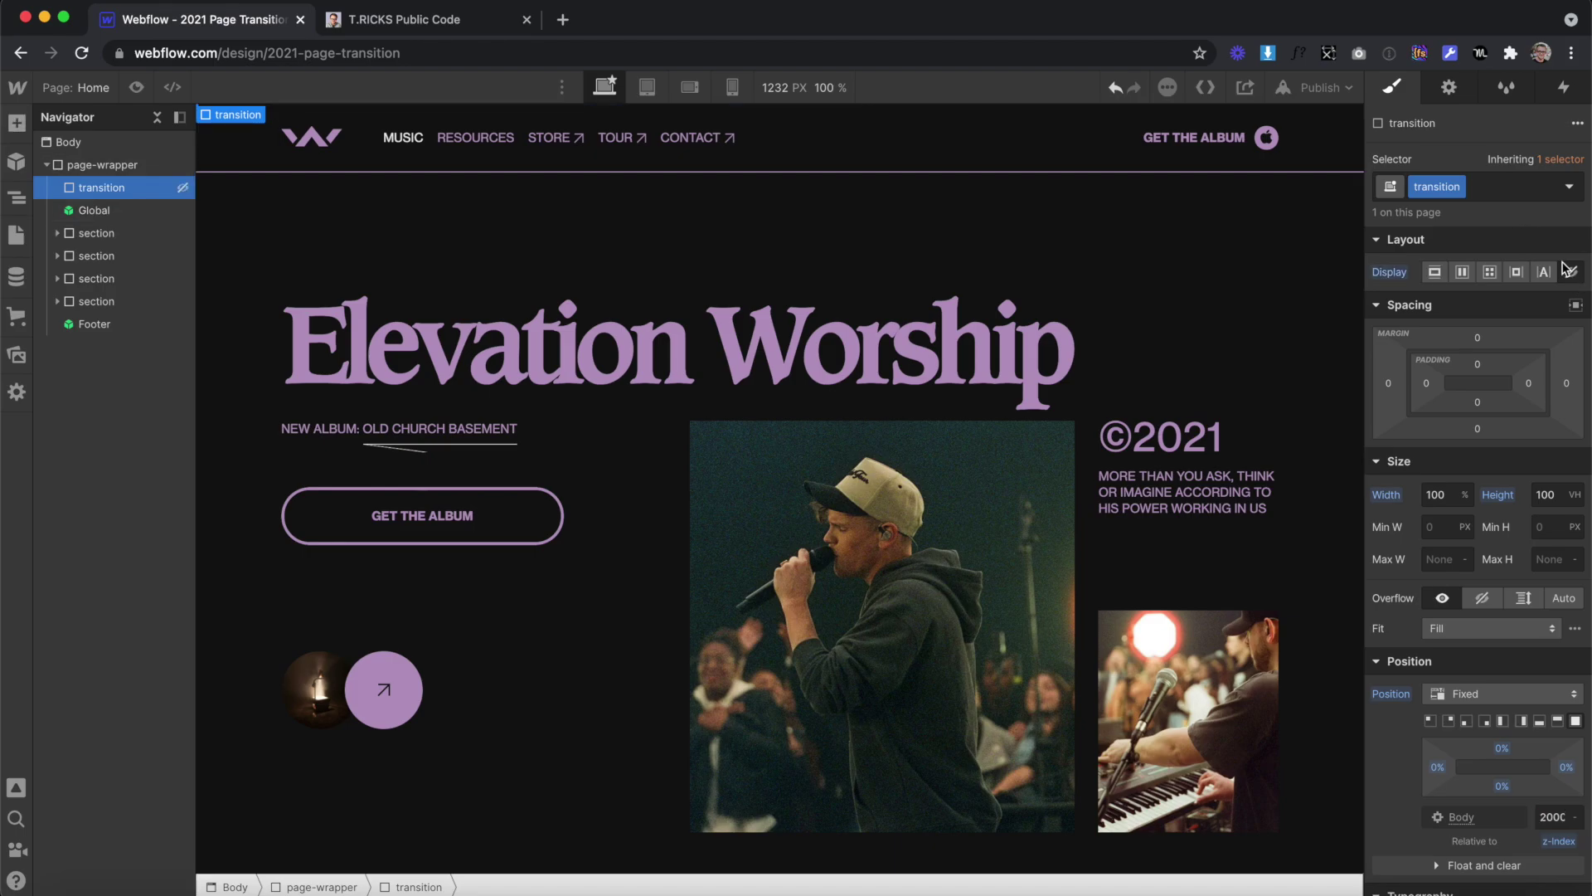
click(1435, 273)
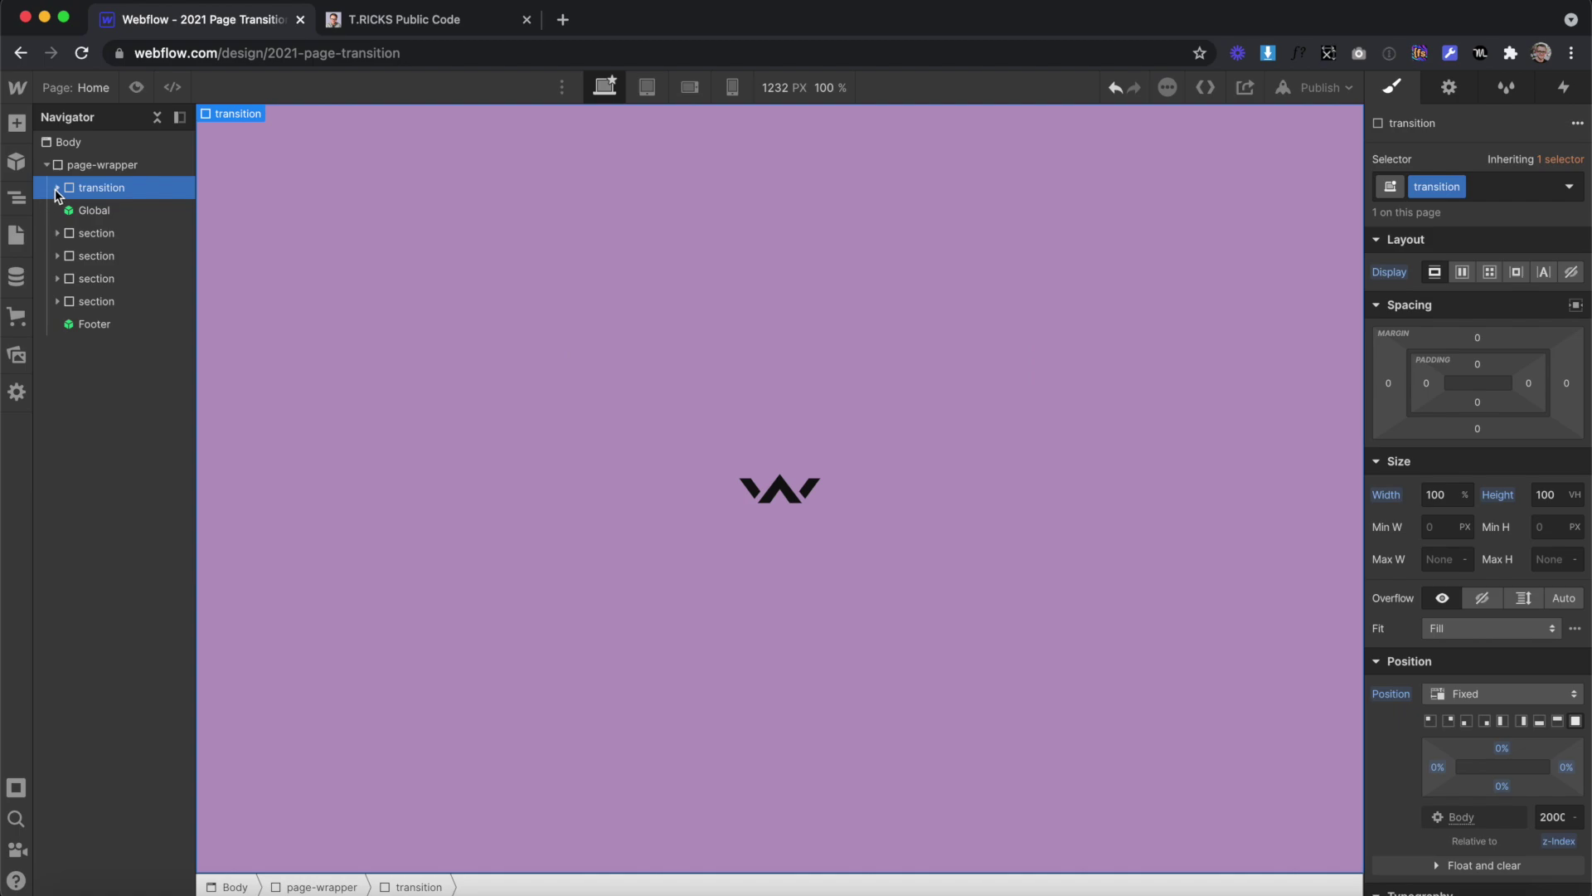
- Expand the transition div and inspect transition-content and transition-bg
click(57, 188)
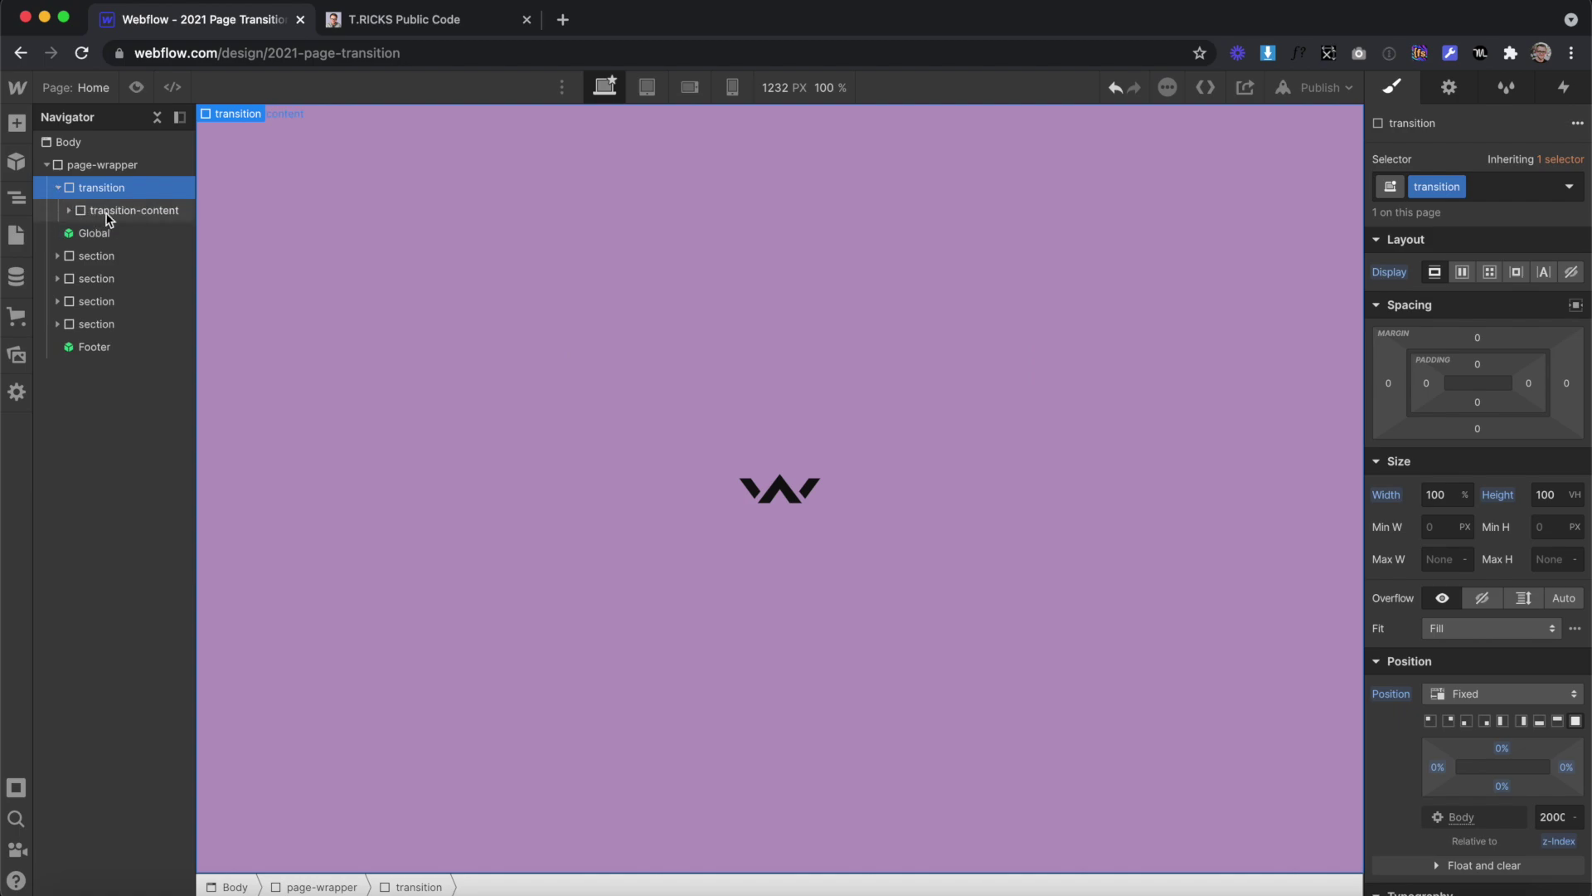
click(111, 212)
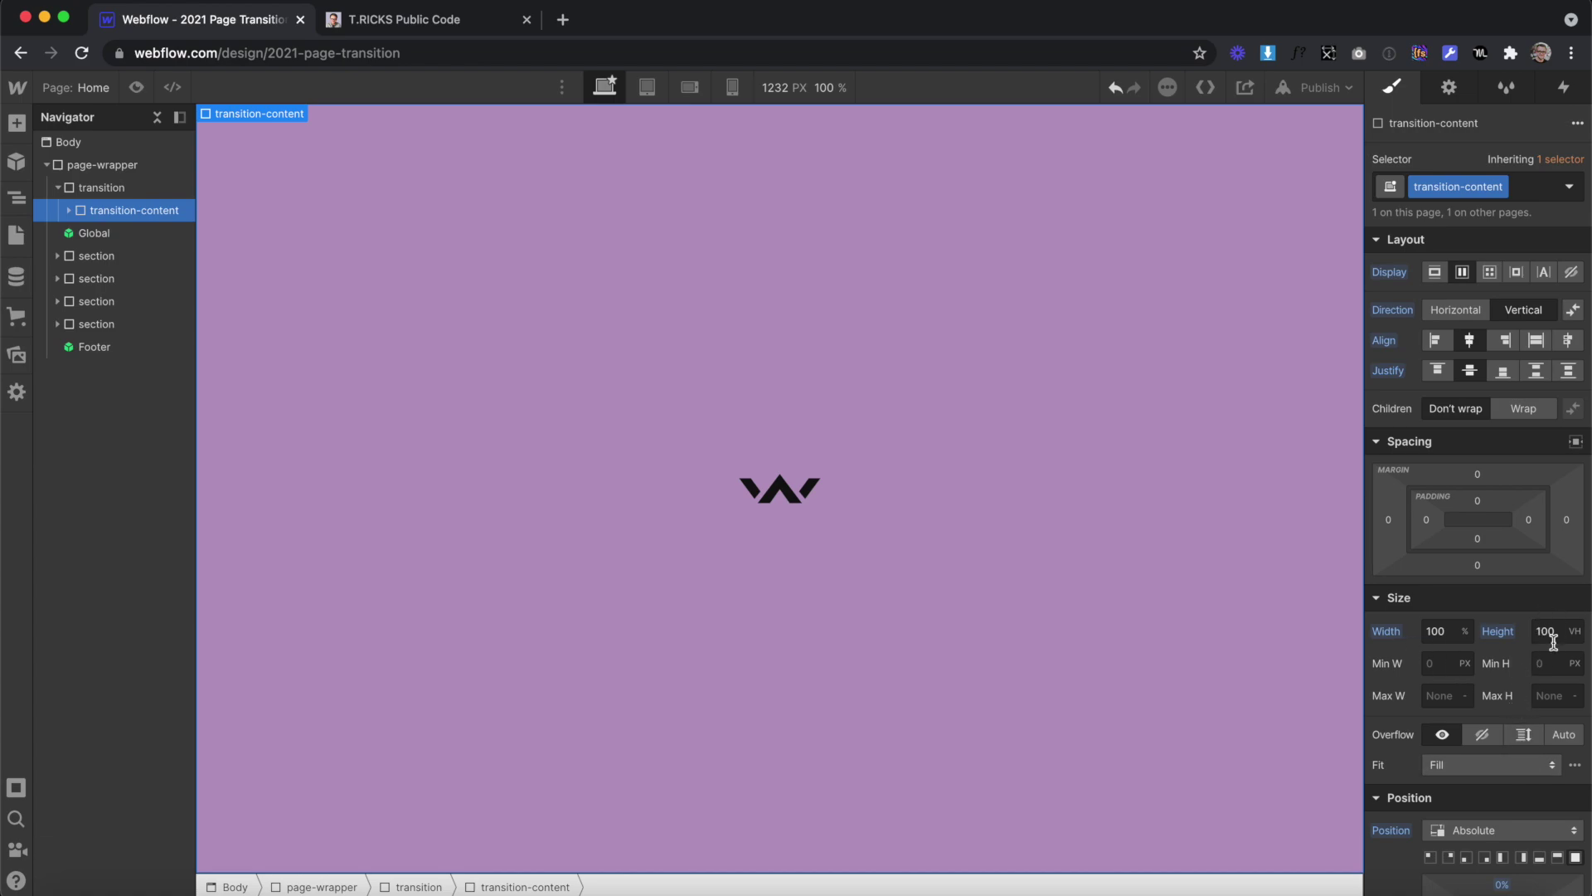
click(68, 209)
click(133, 233)
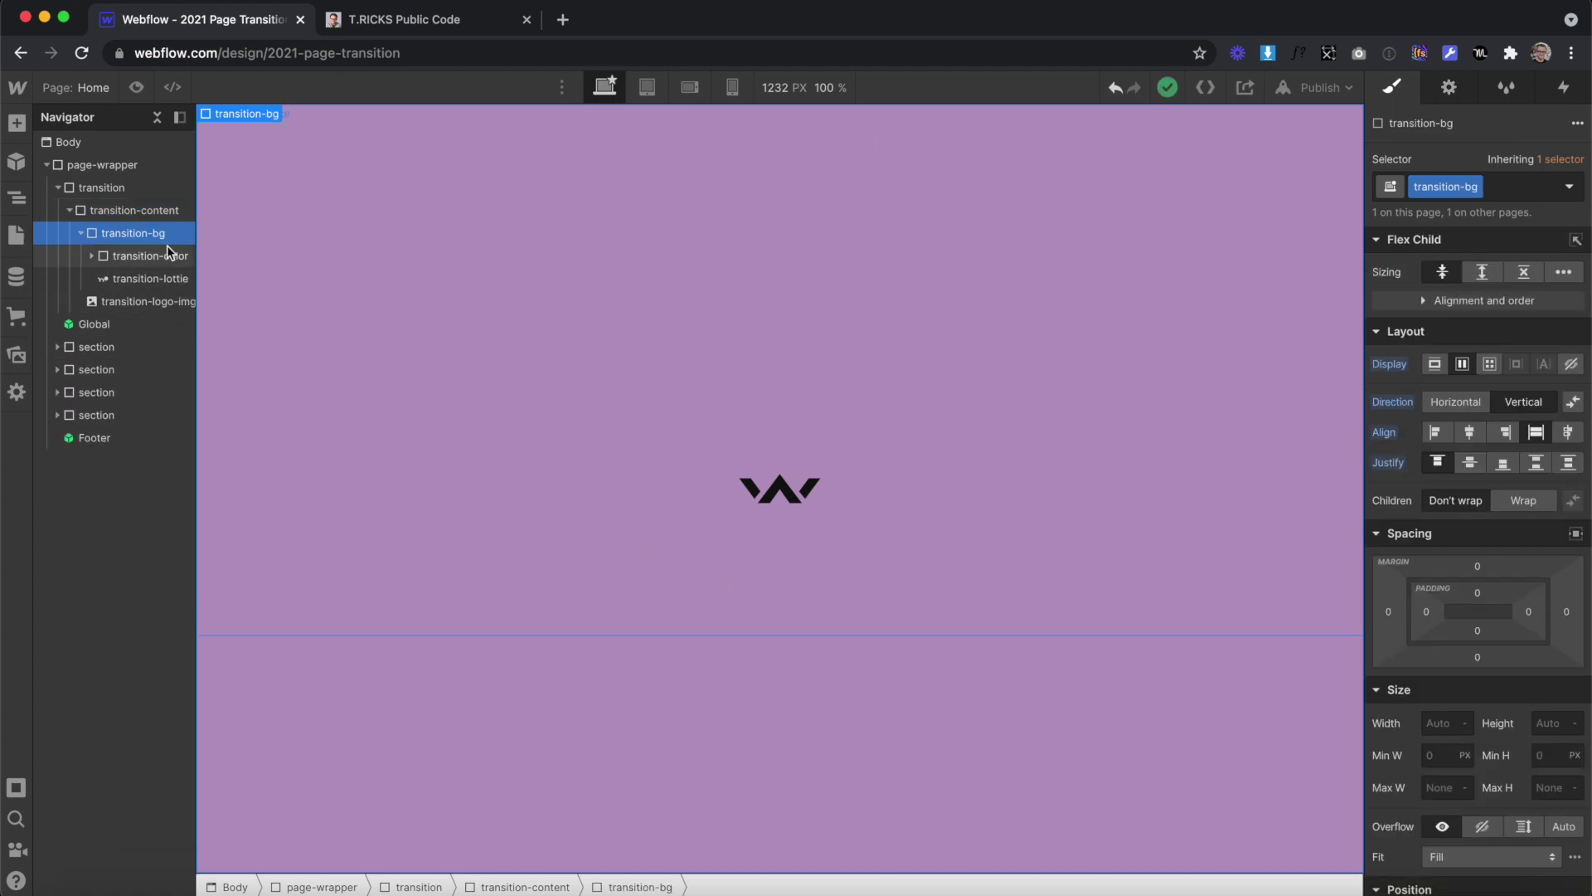
- Preview the transition-lottie wave animation from its Settings, playing it twice
click(149, 279)
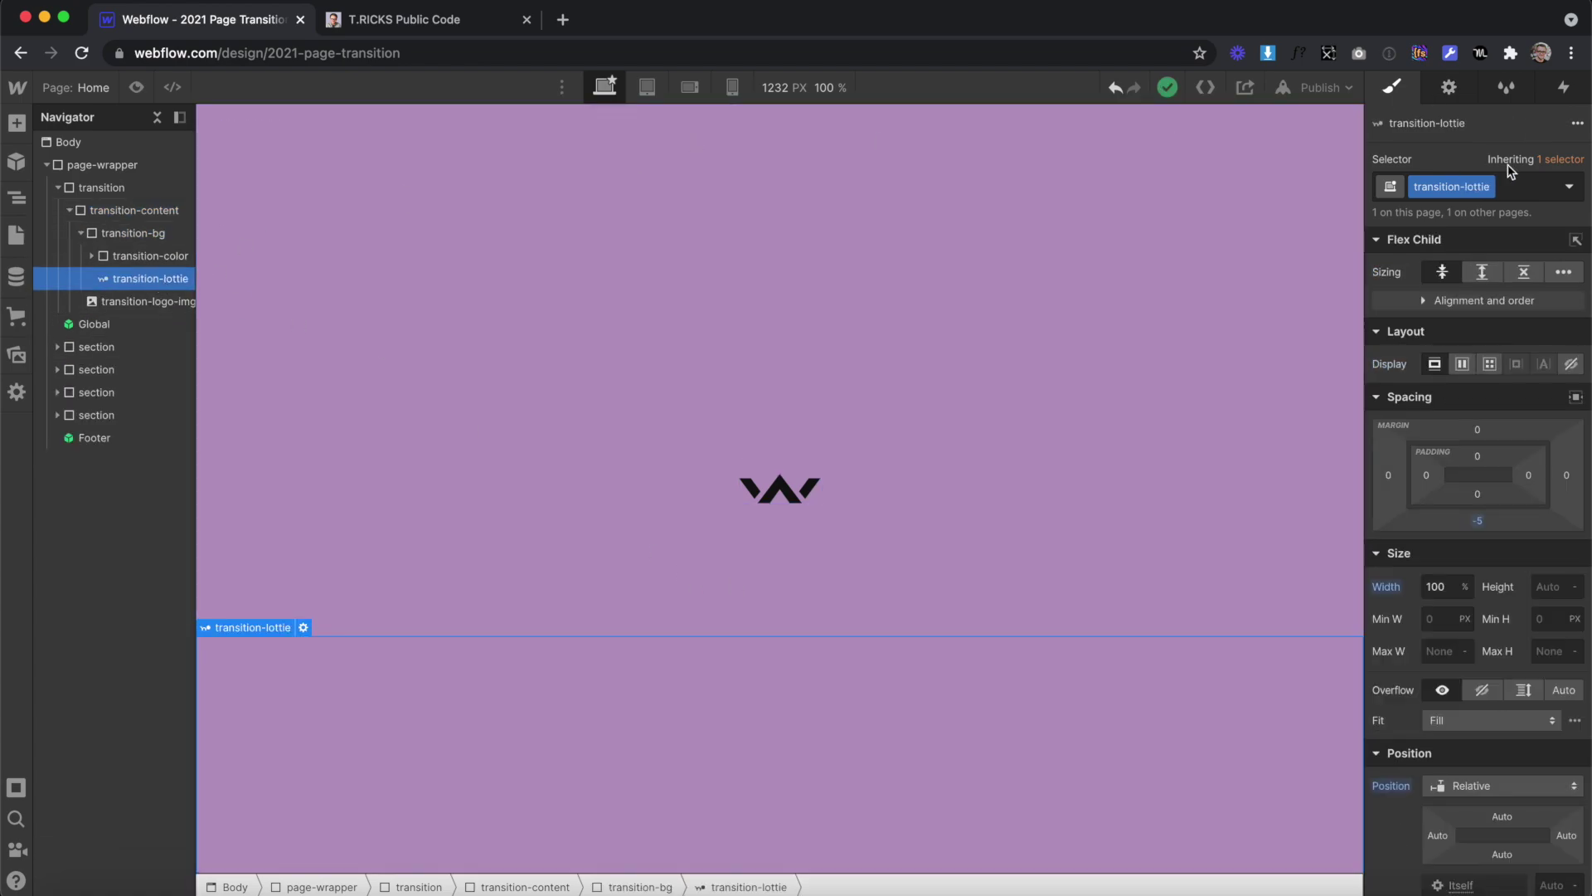
click(1449, 87)
click(1466, 370)
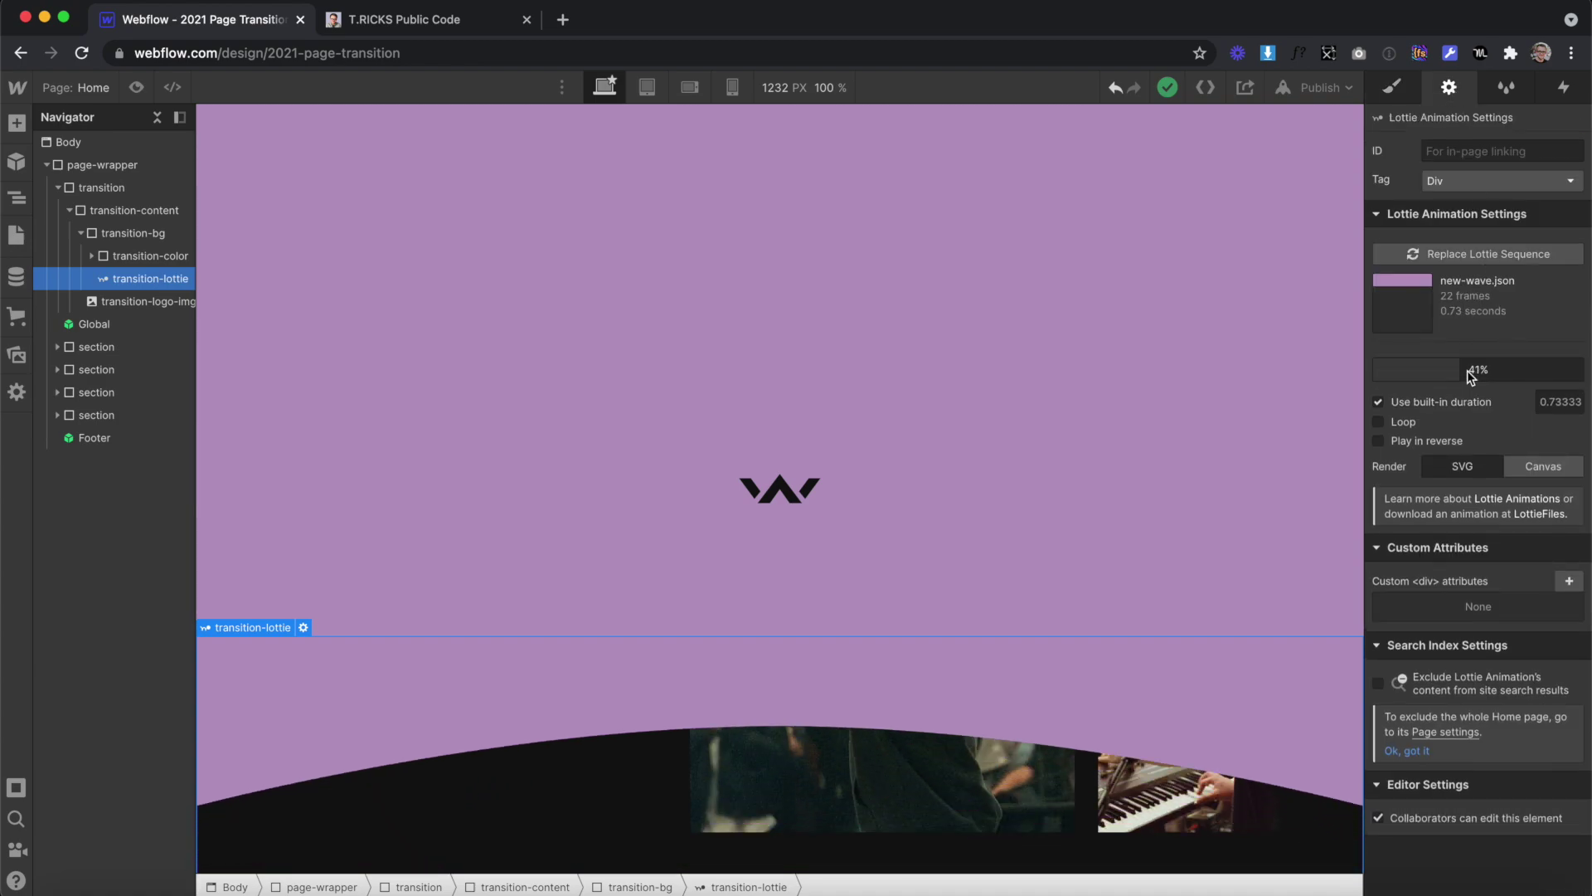
click(1466, 370)
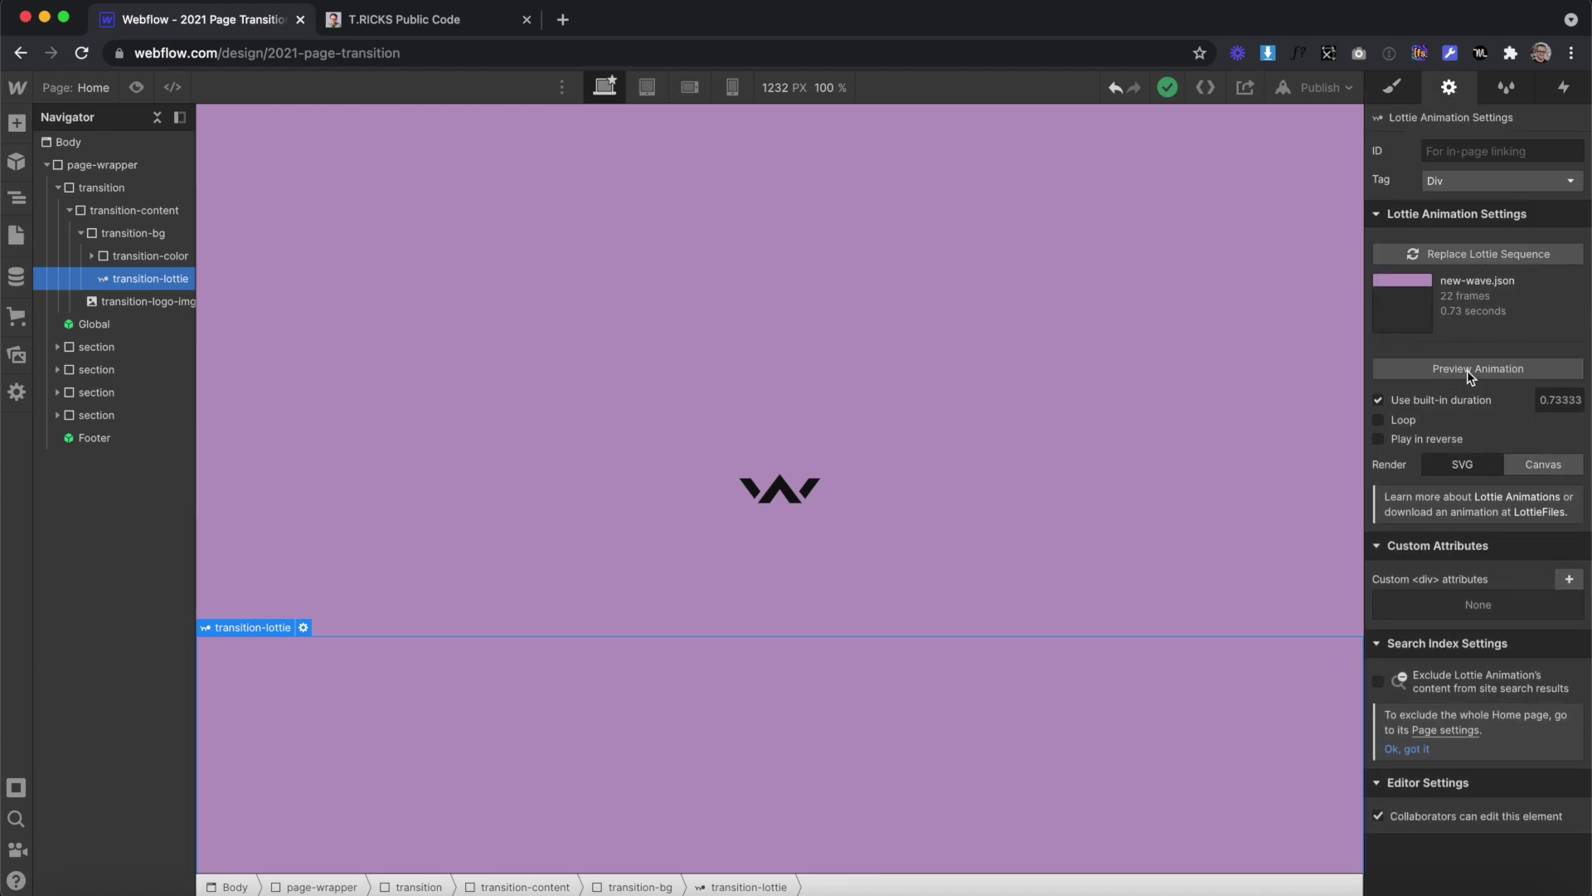
- Inspect transition-logo-img's settings and styles, then reselect the parent transition div
click(155, 323)
click(154, 301)
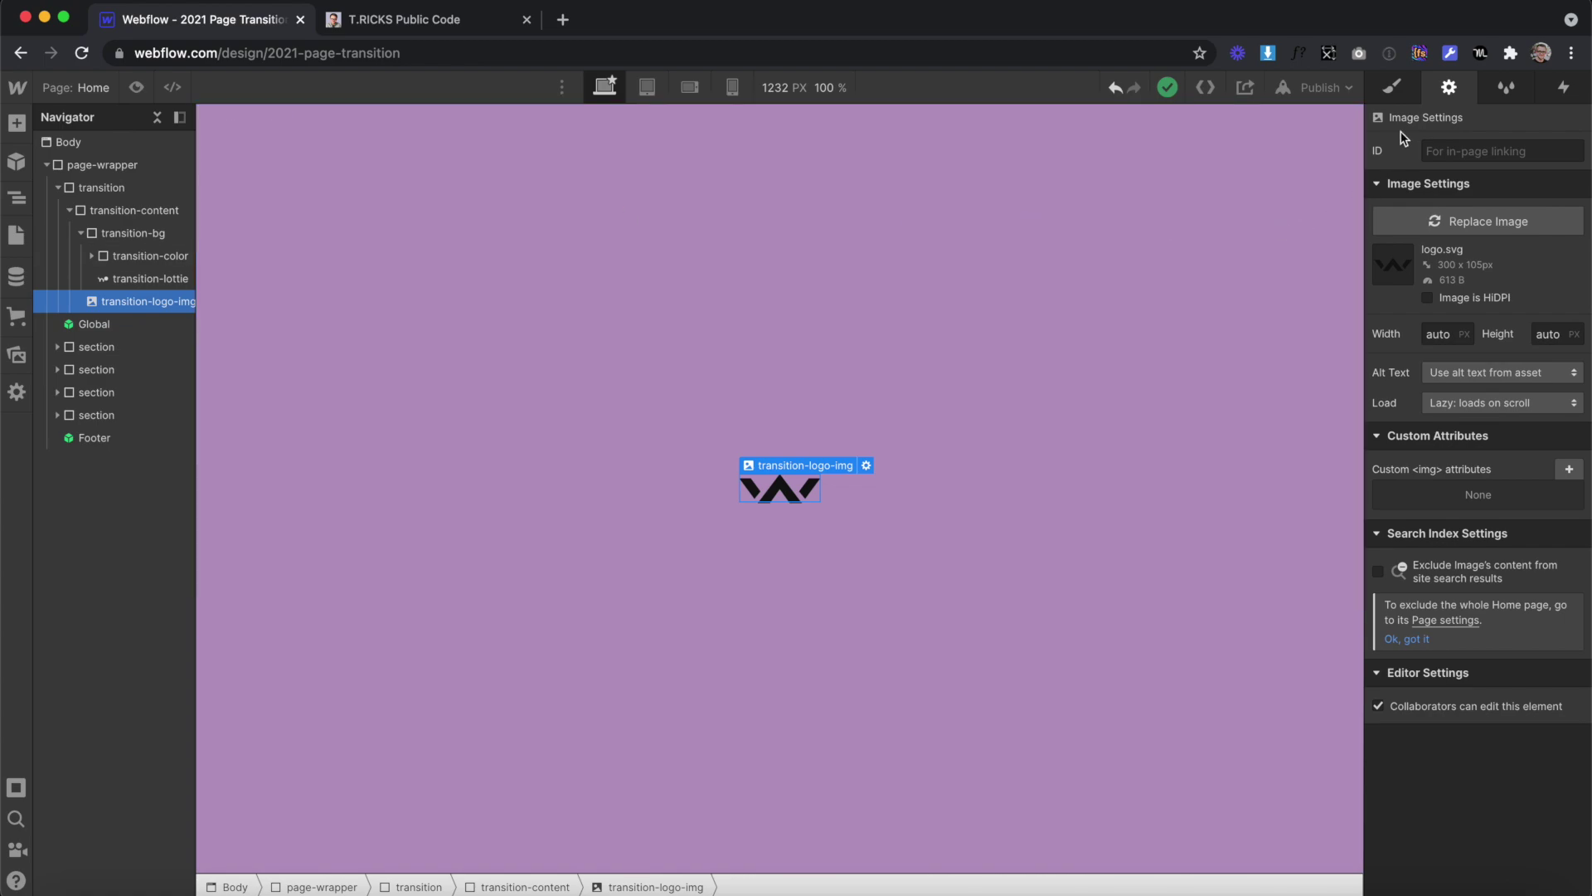
click(1393, 87)
click(132, 210)
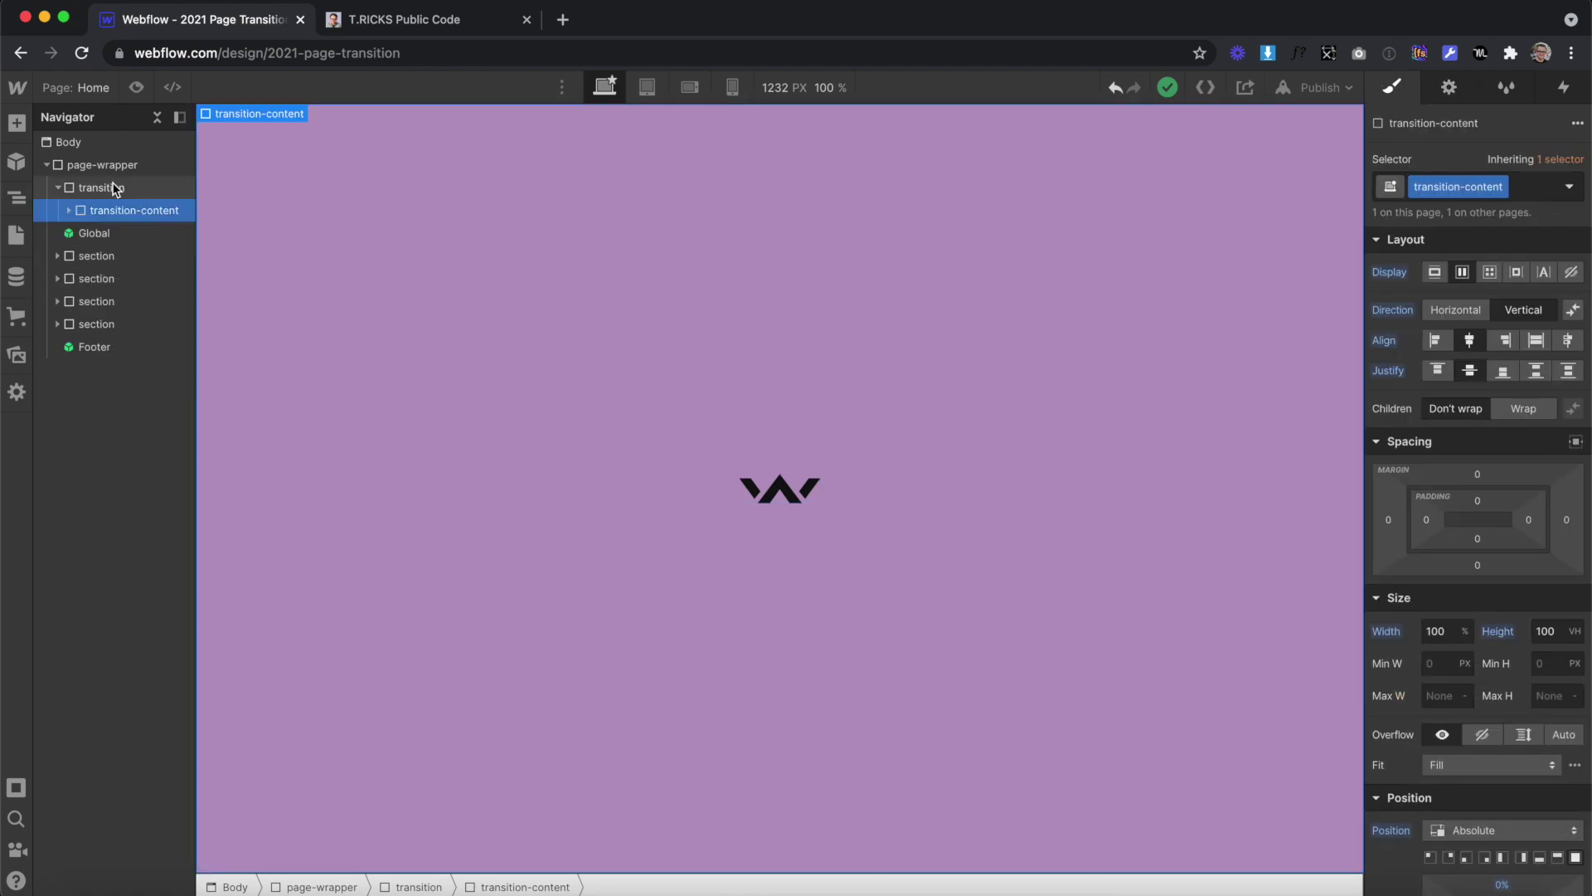
click(131, 190)
- Add a Div Block inside transition with the class 'transition-trigger'
click(16, 124)
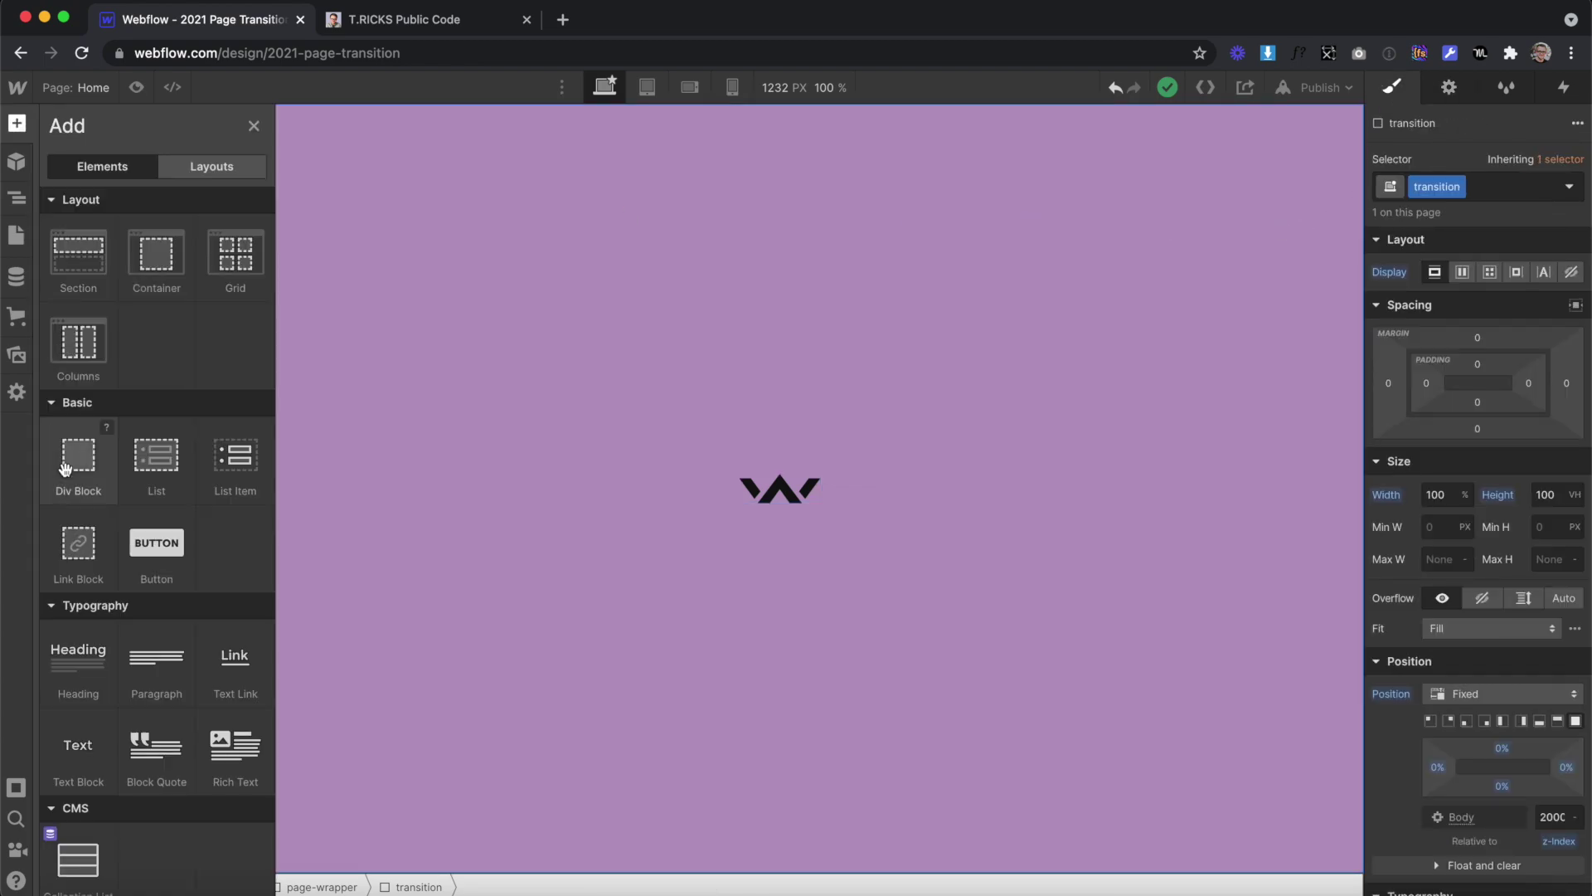
drag(78, 469, 128, 199)
click(1452, 187)
text(transition-trigger)
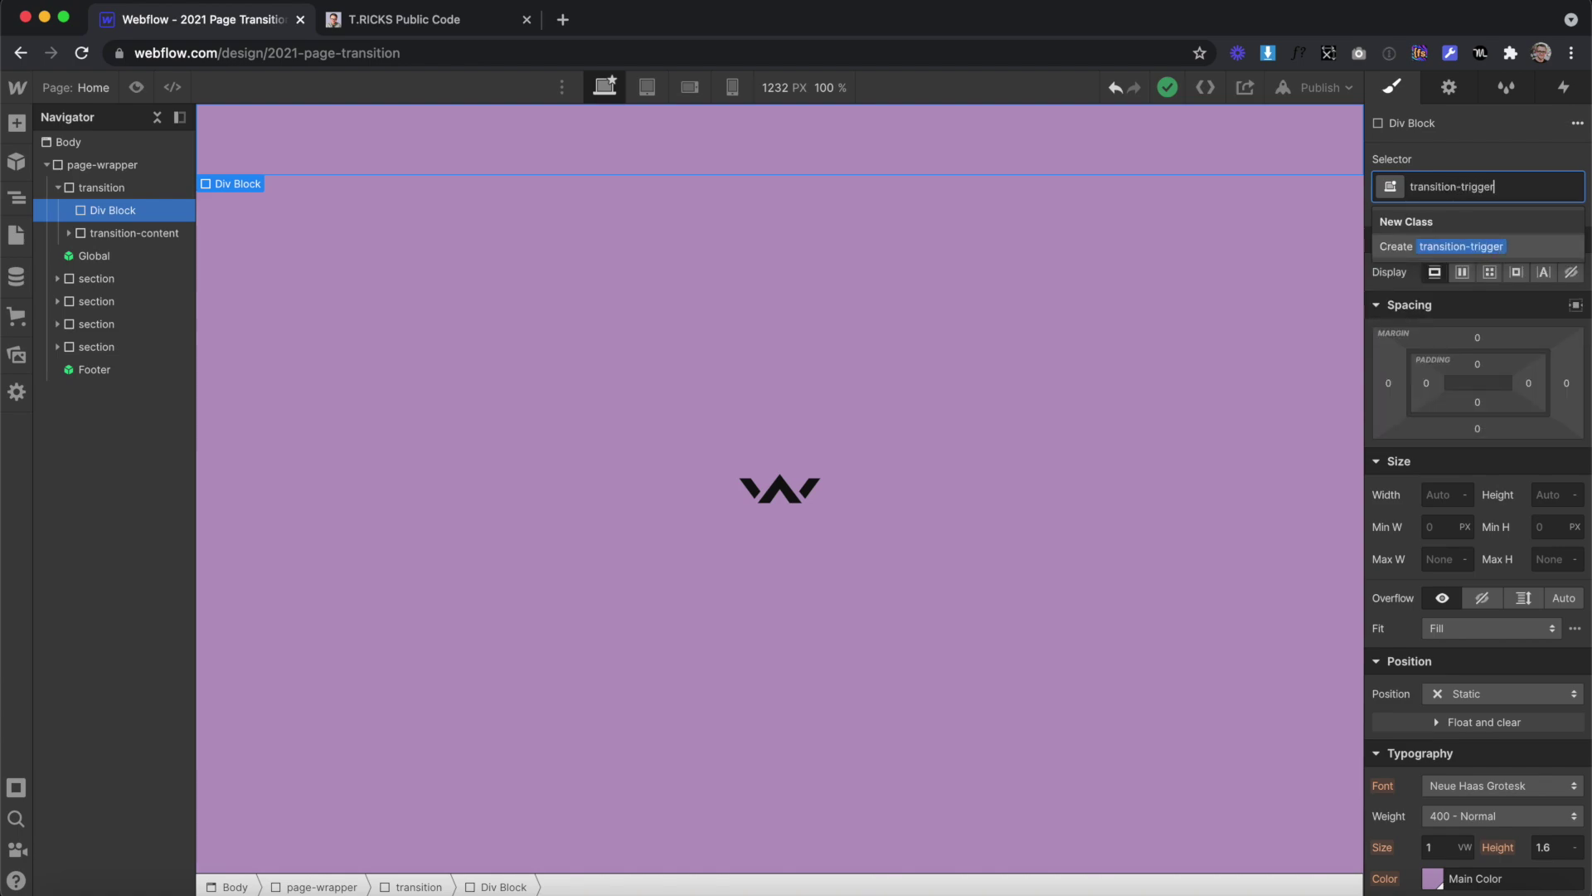
key(Return)
- Set transition-trigger's Display to none and start adding an element trigger
click(1570, 272)
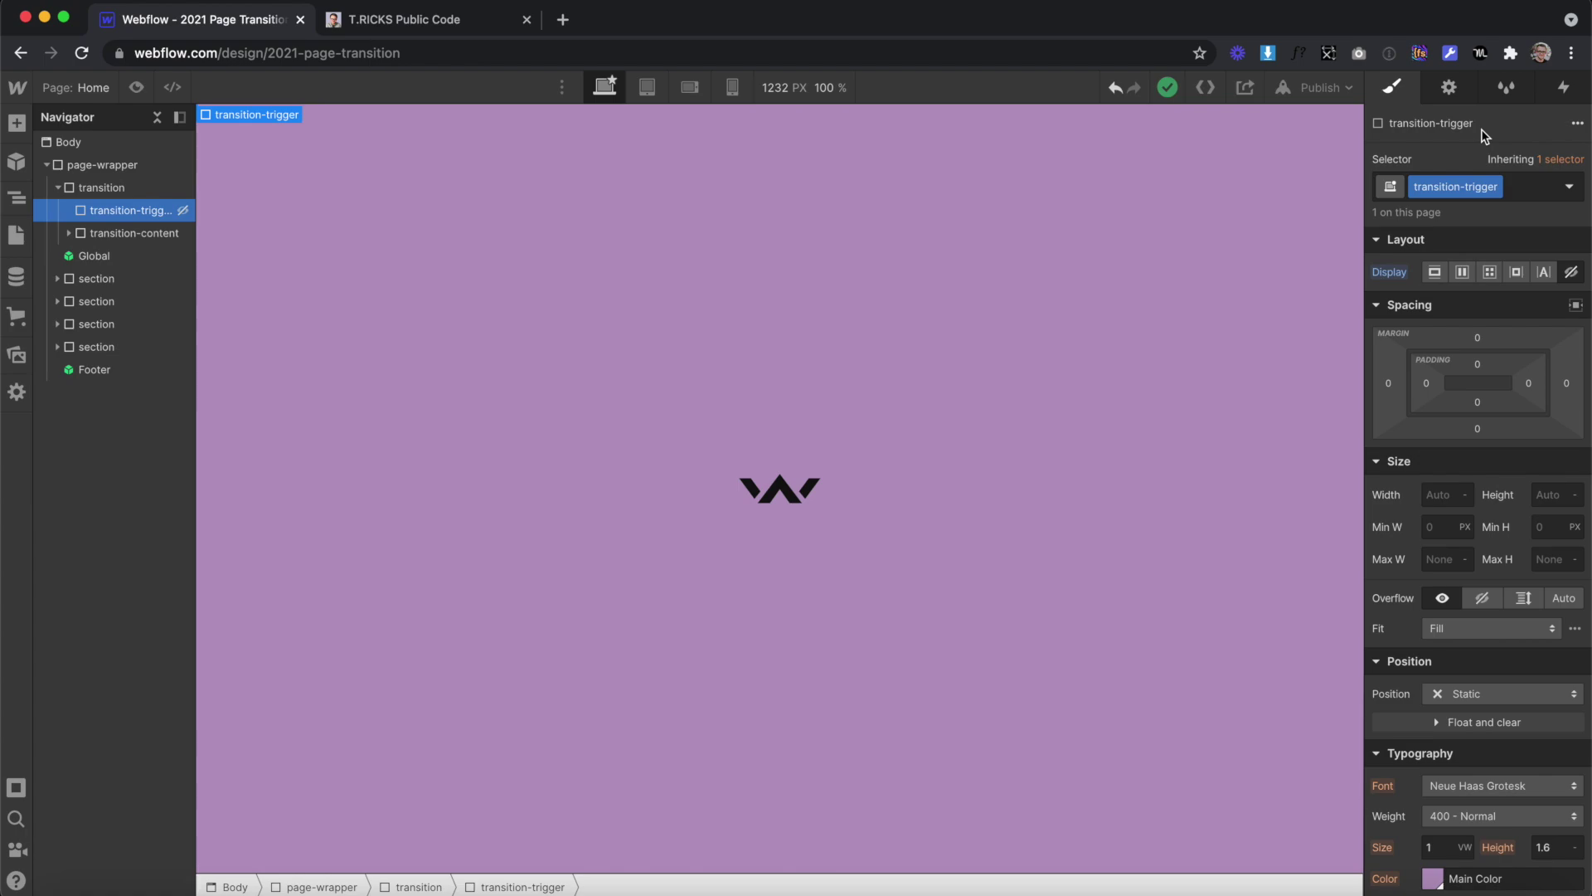
click(1528, 100)
click(1578, 150)
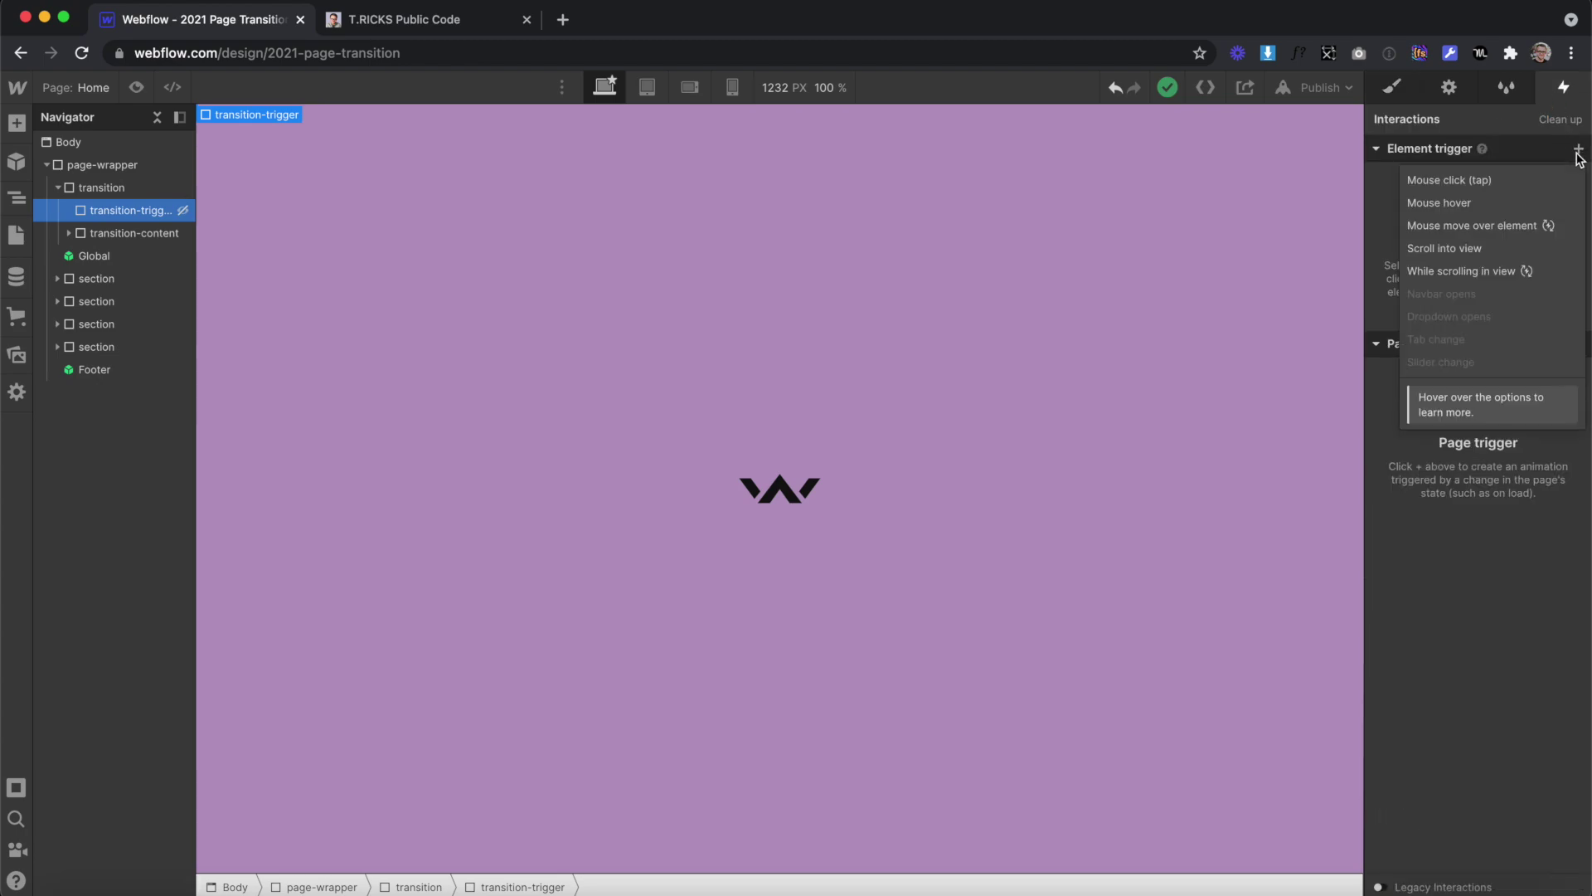
- Add a Mouse click trigger that starts a new timed animation named 'Move Transition'
click(1489, 183)
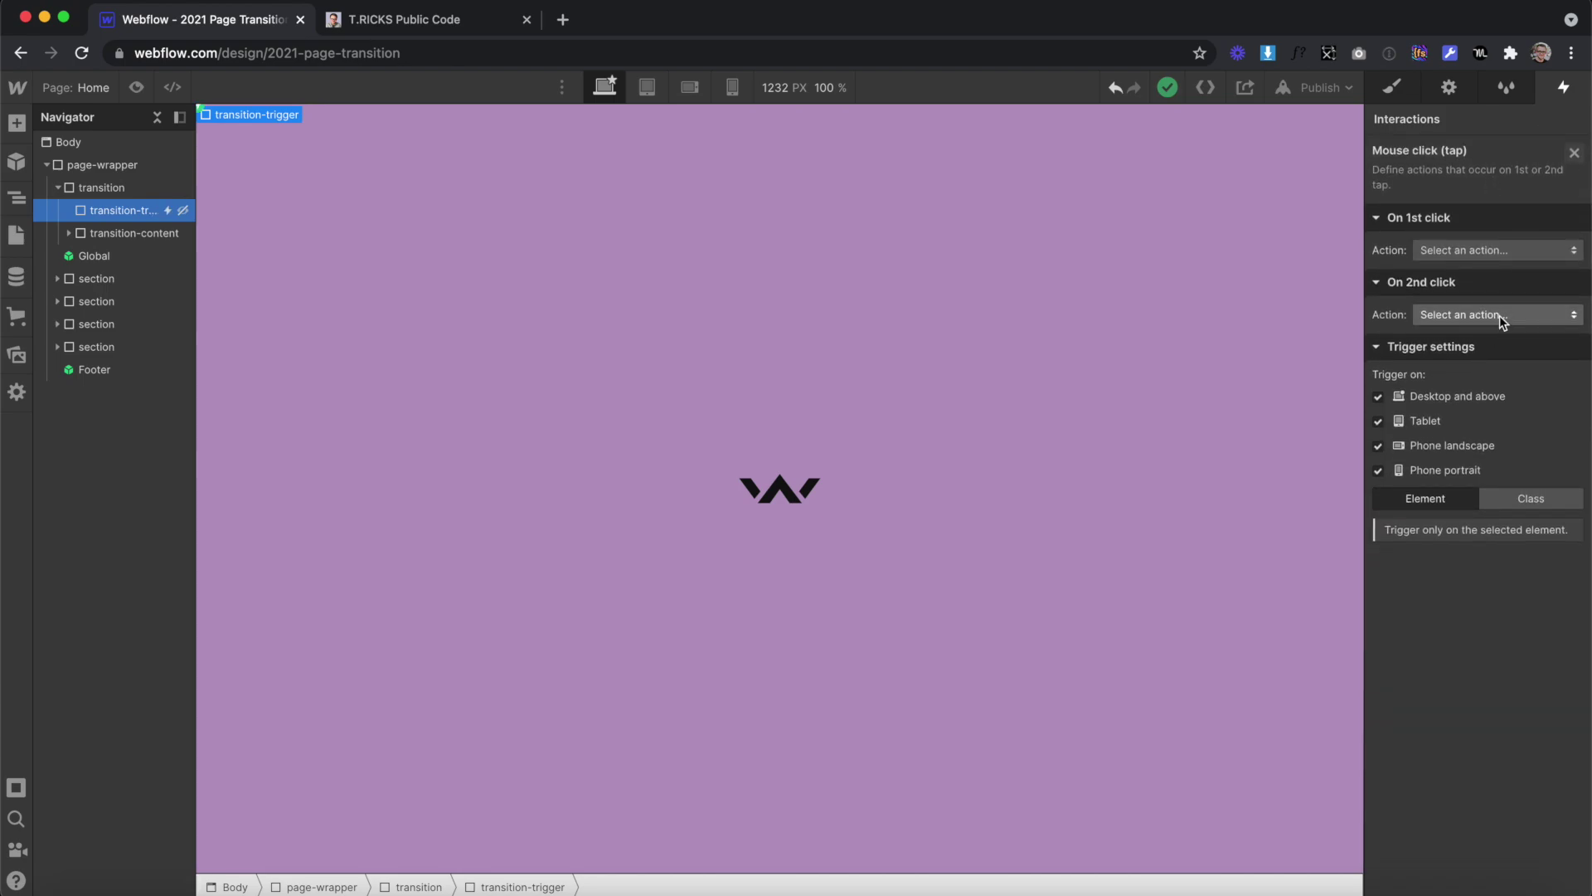
click(1482, 247)
click(1485, 295)
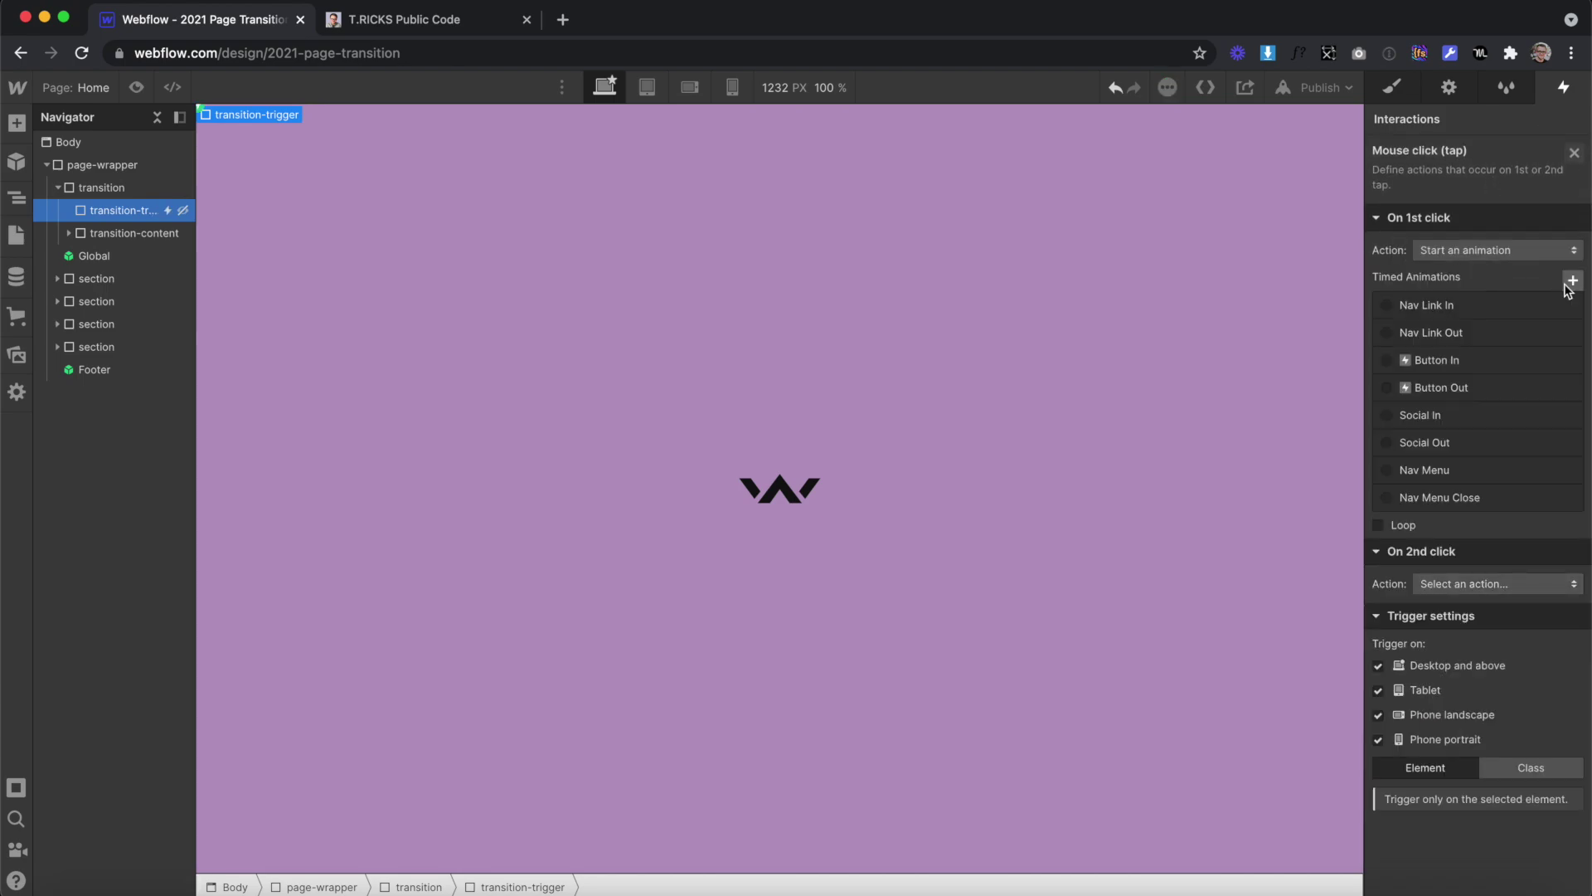
click(1571, 278)
text(Move Transition Out)
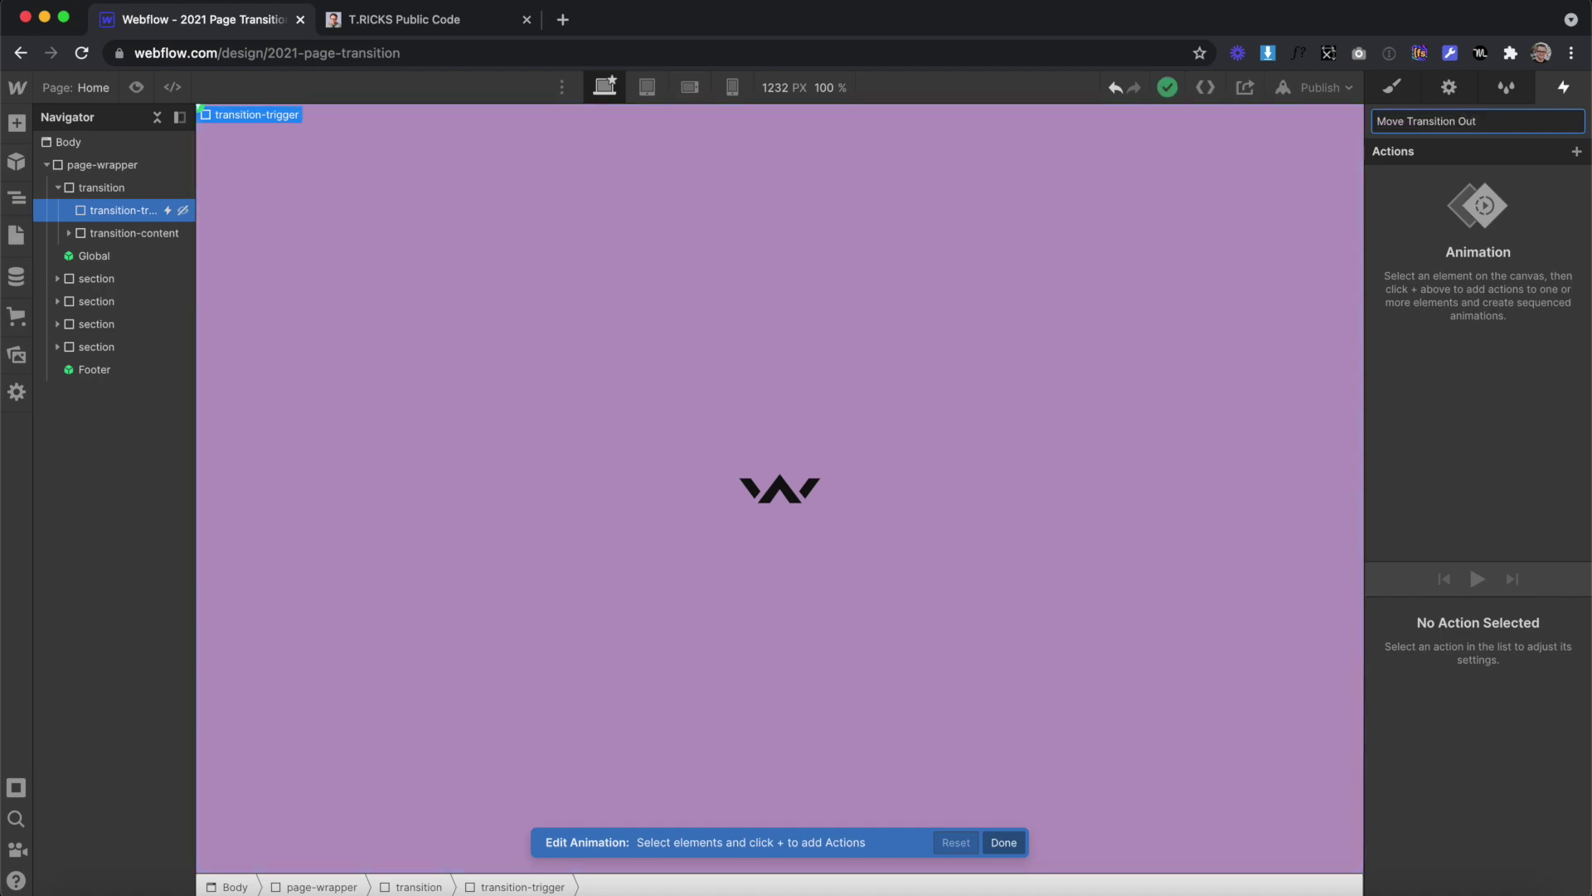
key(Return)
- Add a Hide/Show action showing transition as block, then replay the transition on the home page
click(1204, 249)
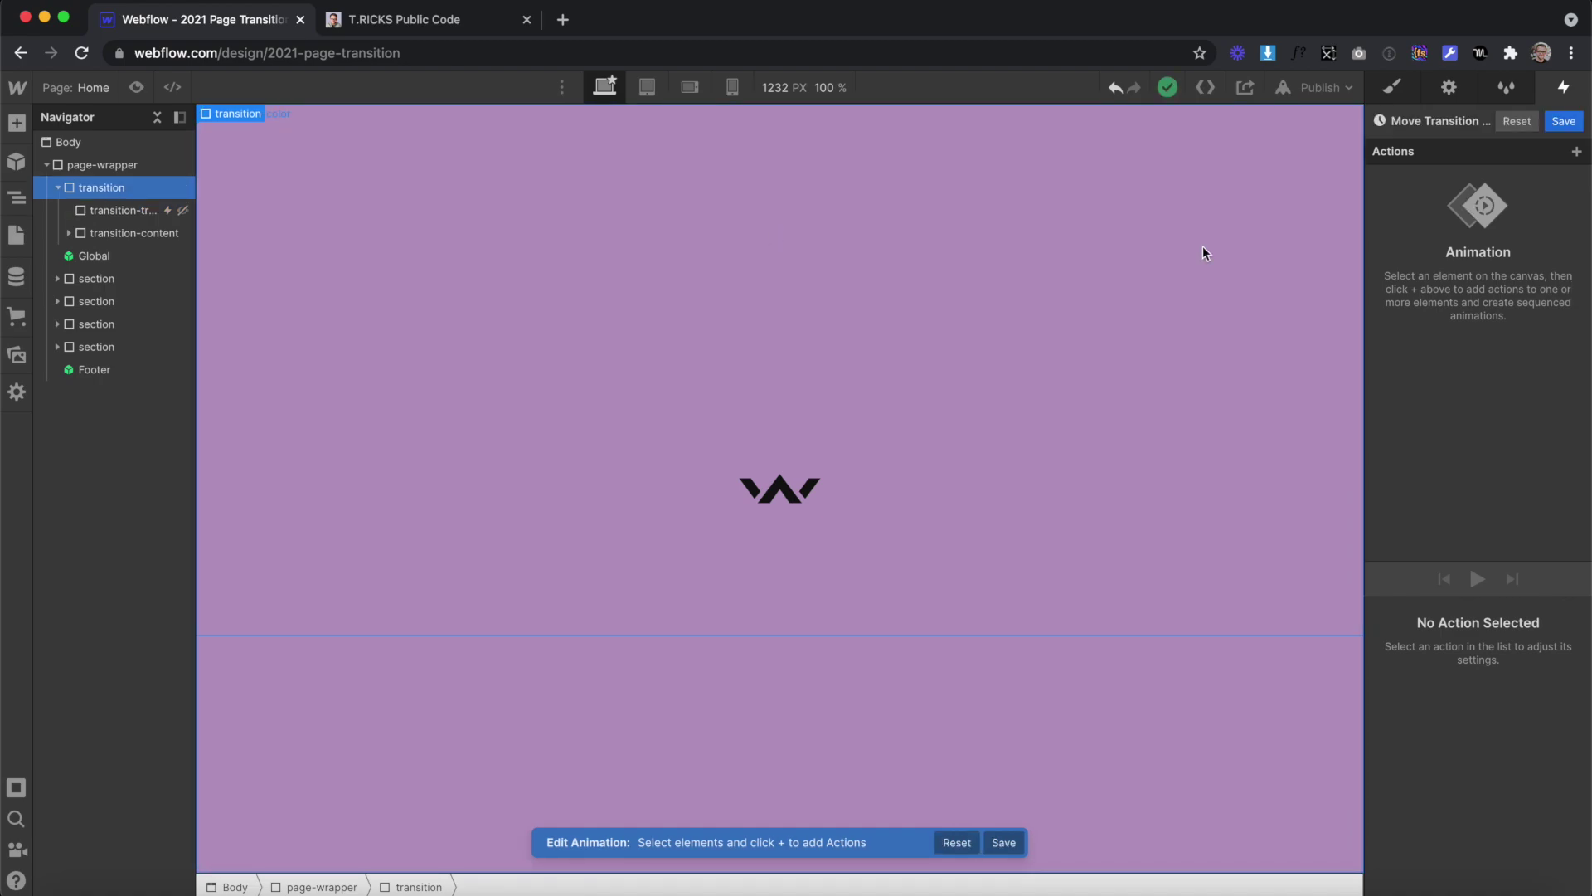
click(1577, 151)
click(1484, 477)
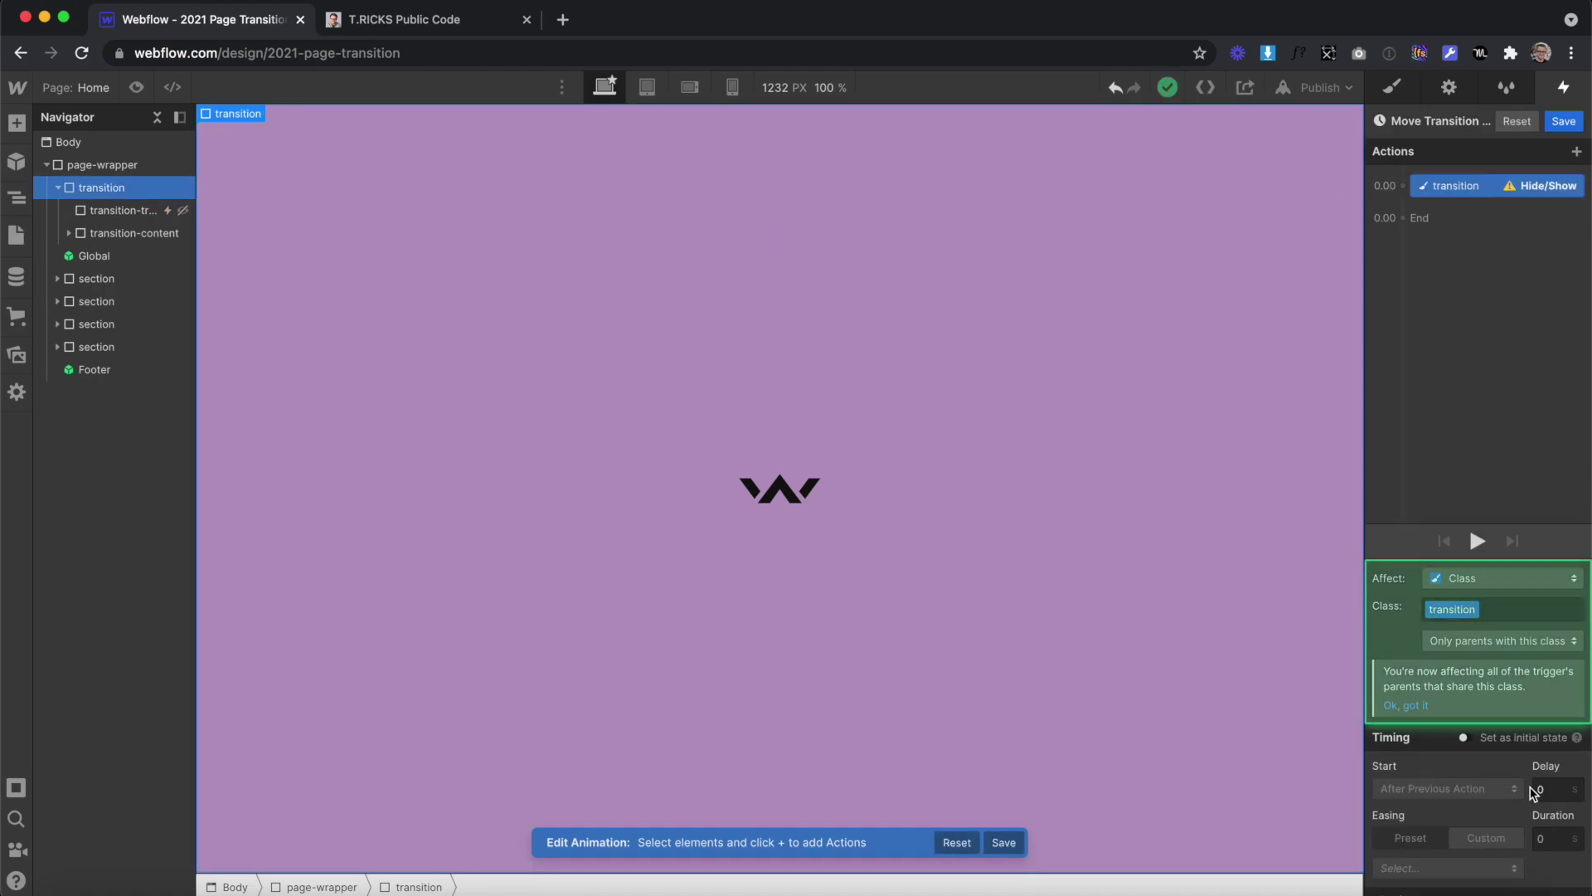
click(1435, 836)
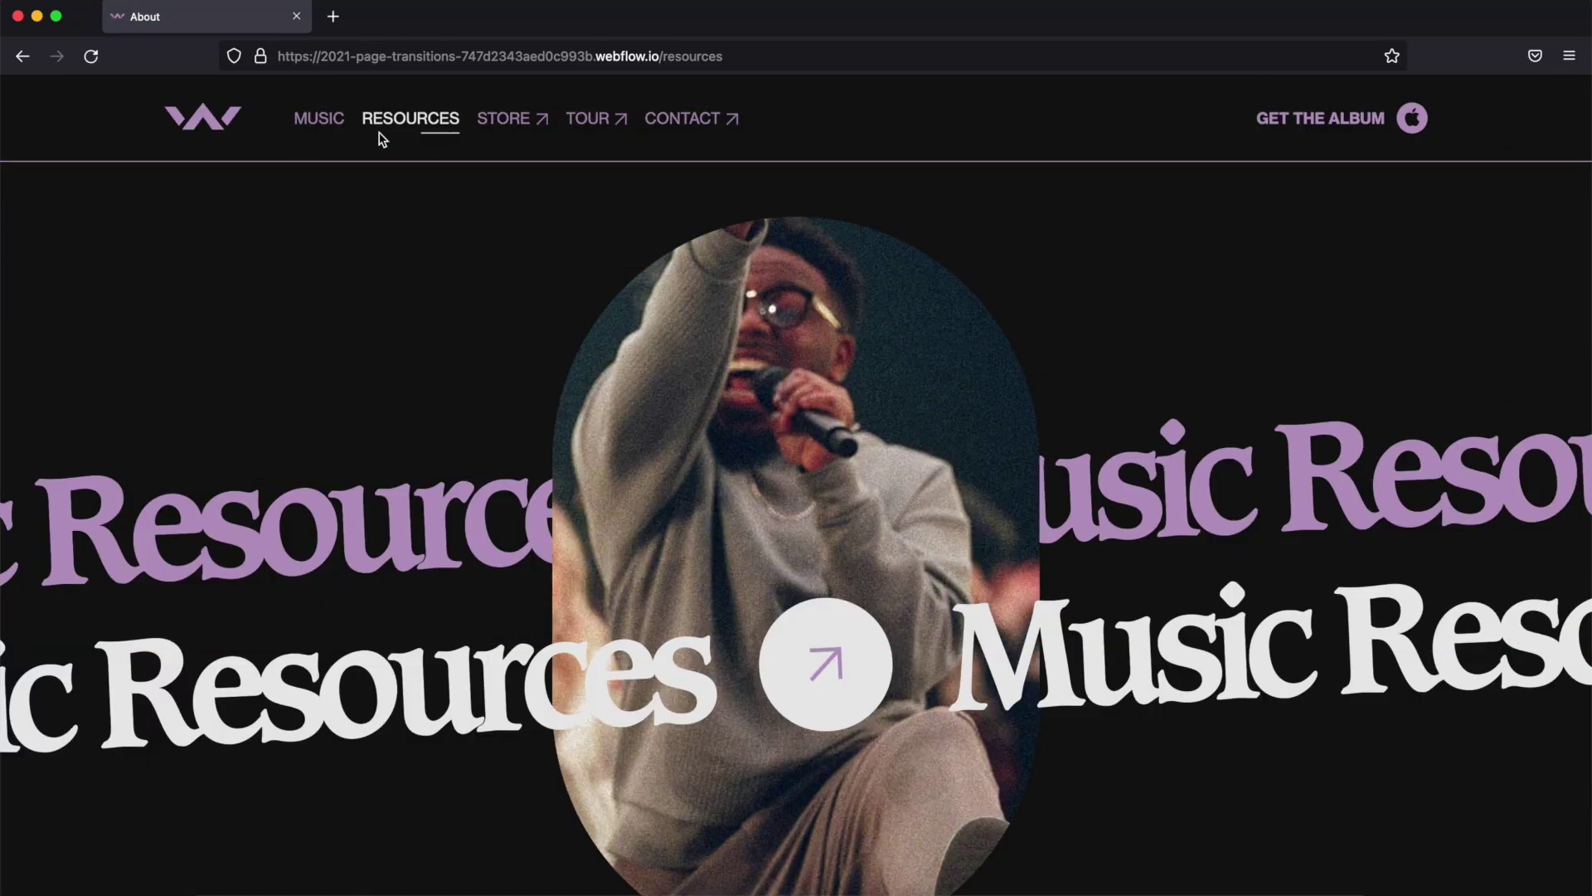
click(325, 123)
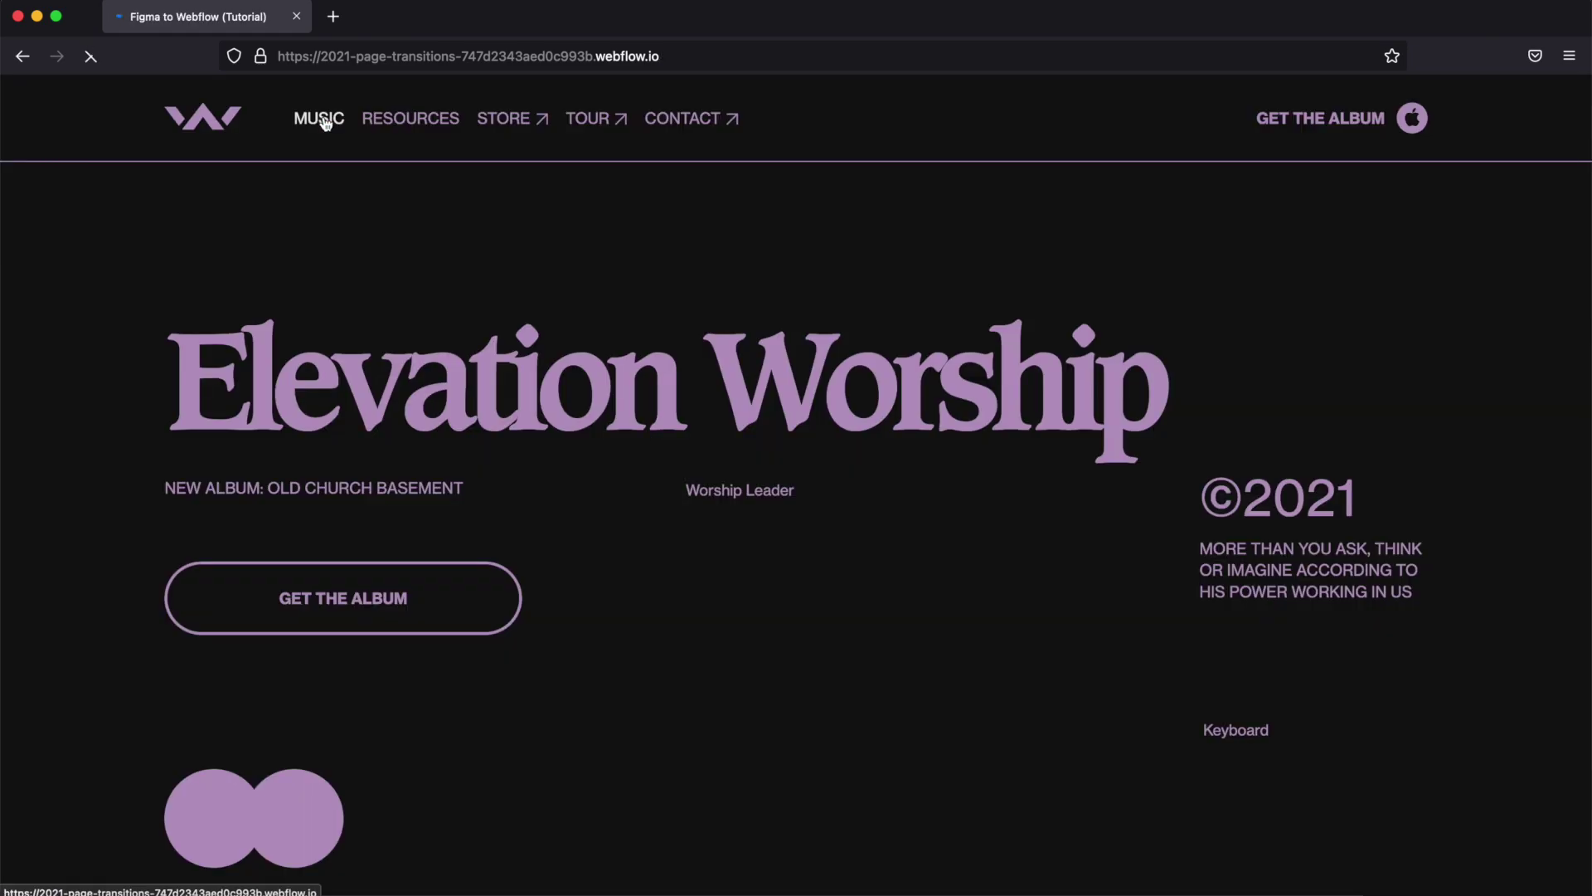
click(327, 121)
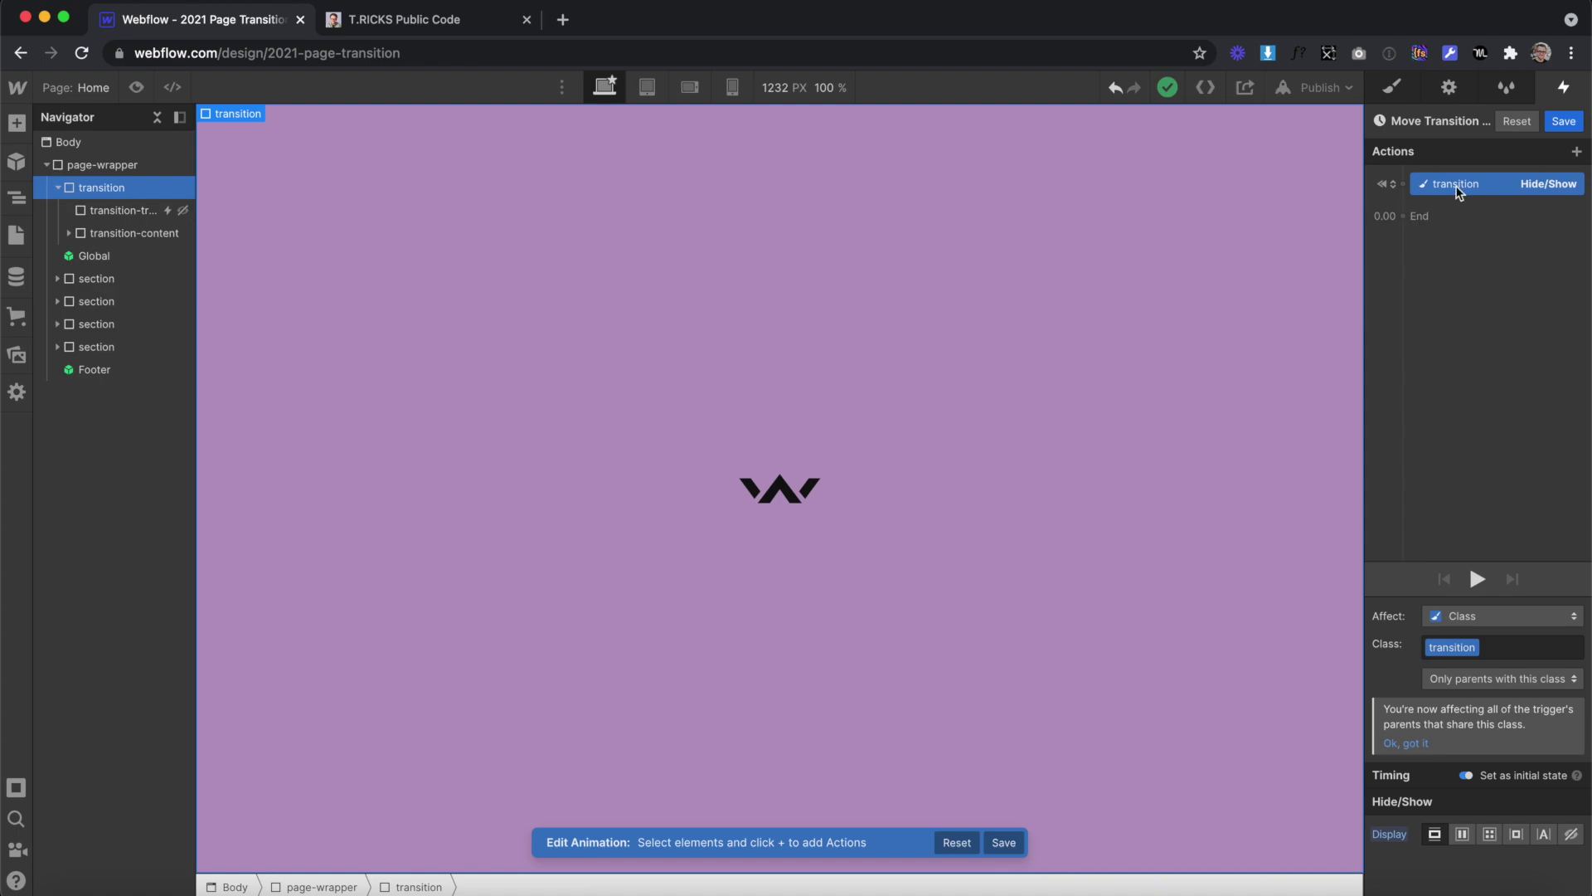
- Delete the Hide/Show action and select the transition overlay
key(BackSpace)
click(376, 245)
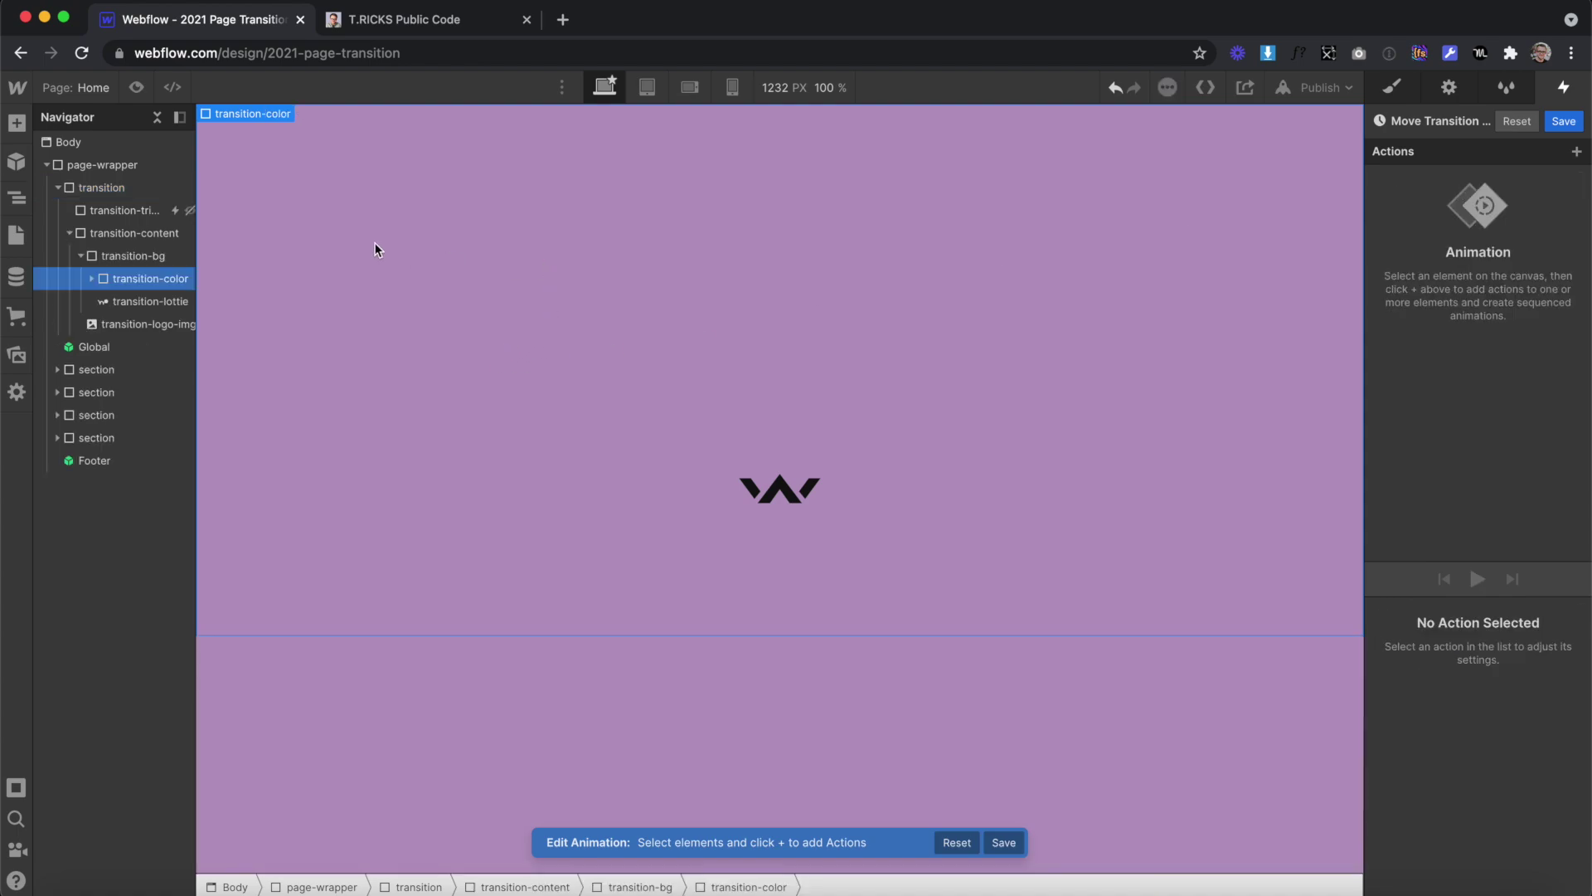
click(142, 188)
- Toggle the overlay's Display to none to view the page, then back to block
click(1394, 89)
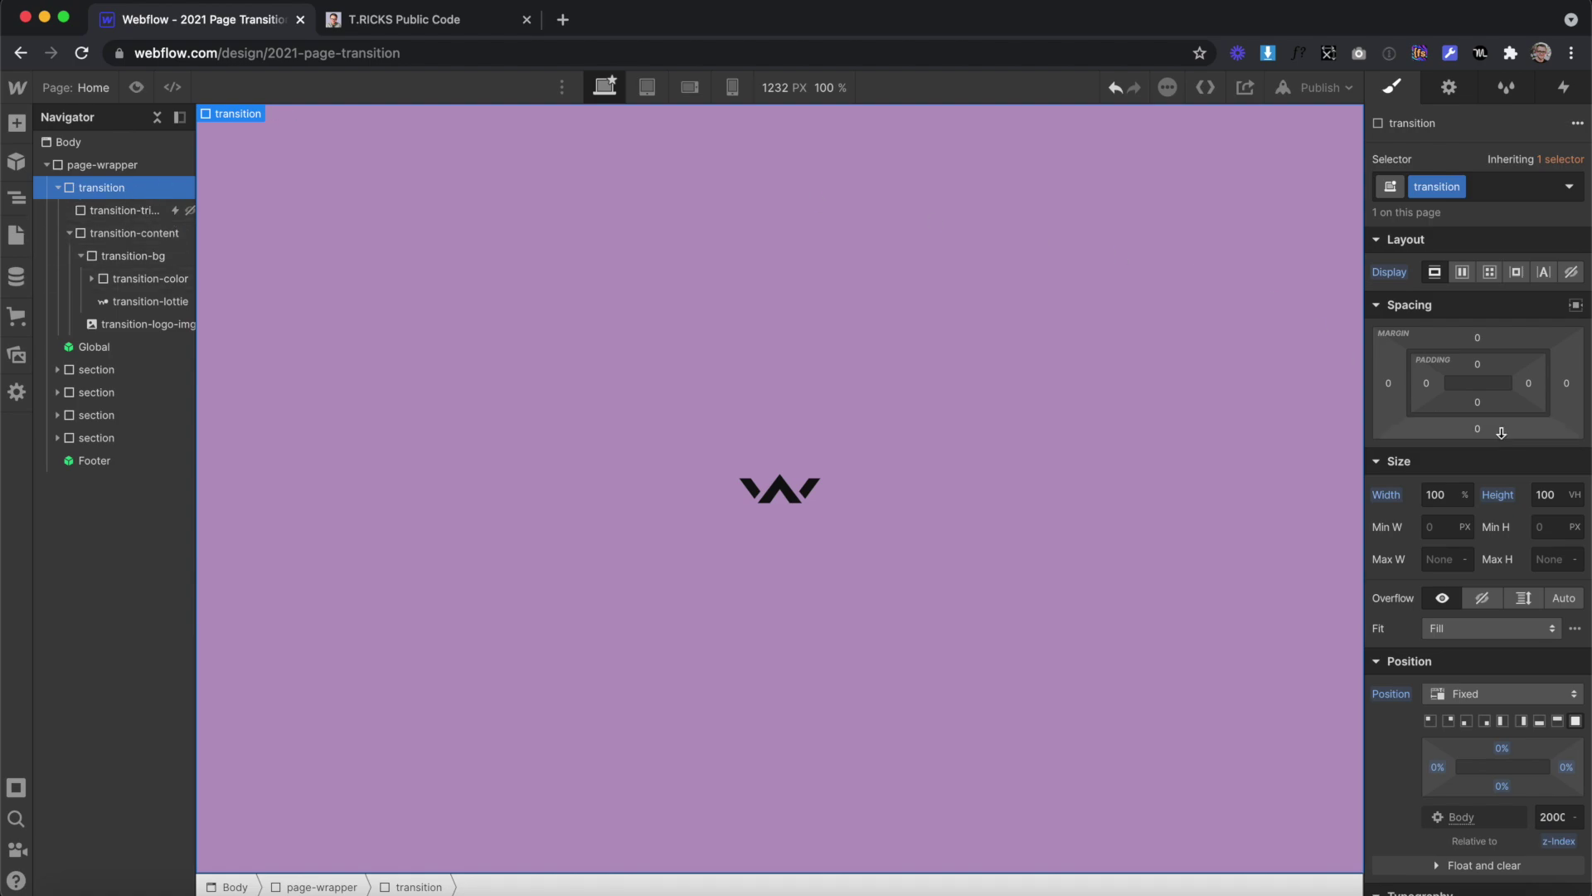
click(1571, 273)
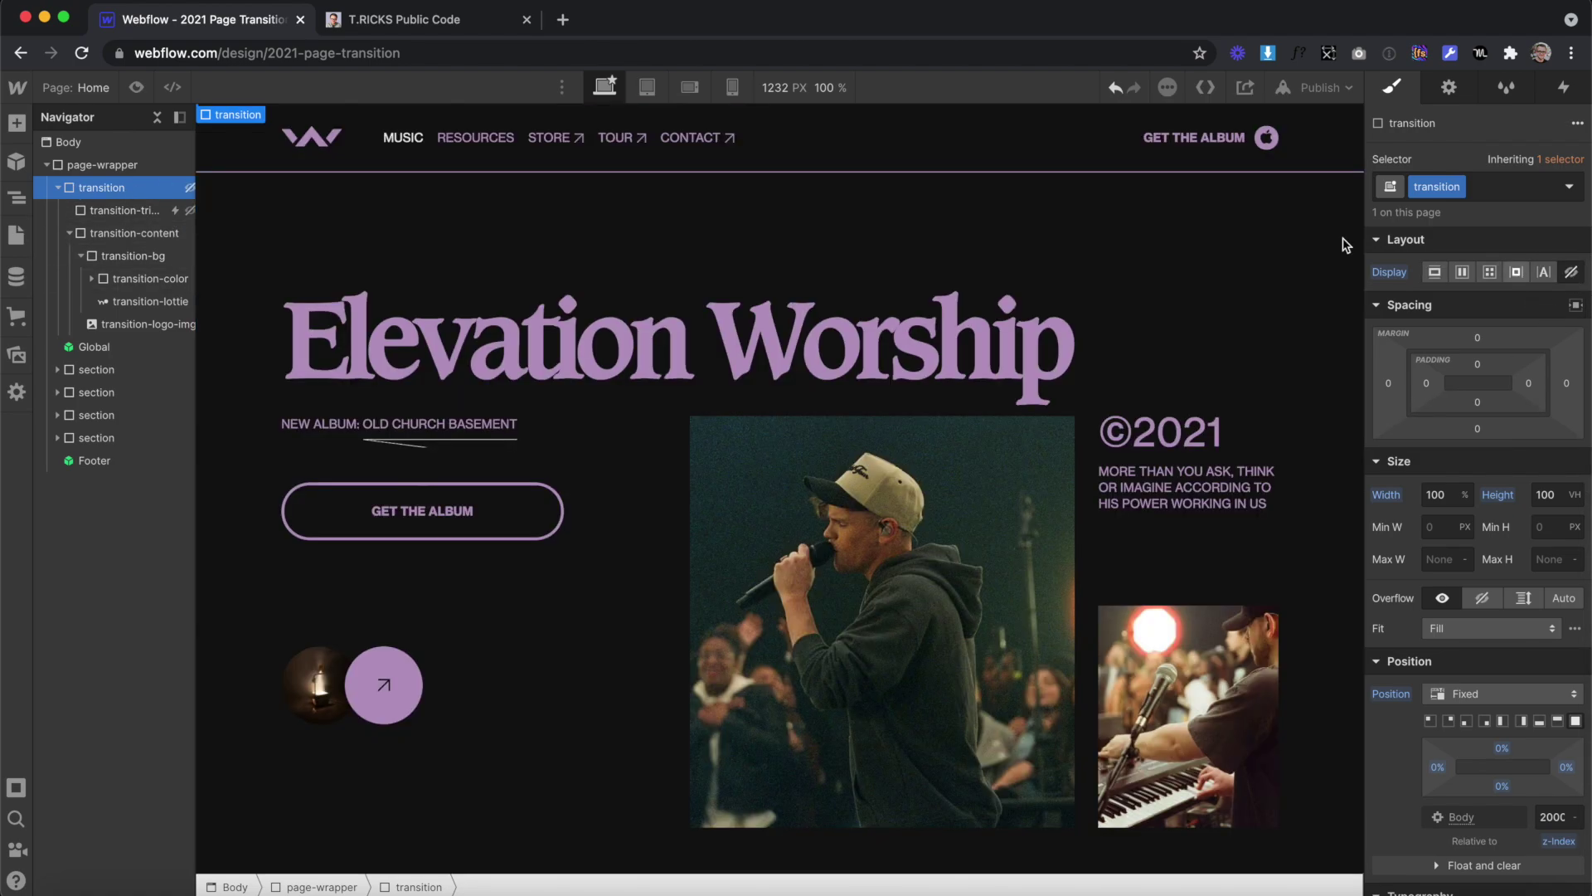
scroll(739, 626, down, 6)
scroll(739, 625, up, 6)
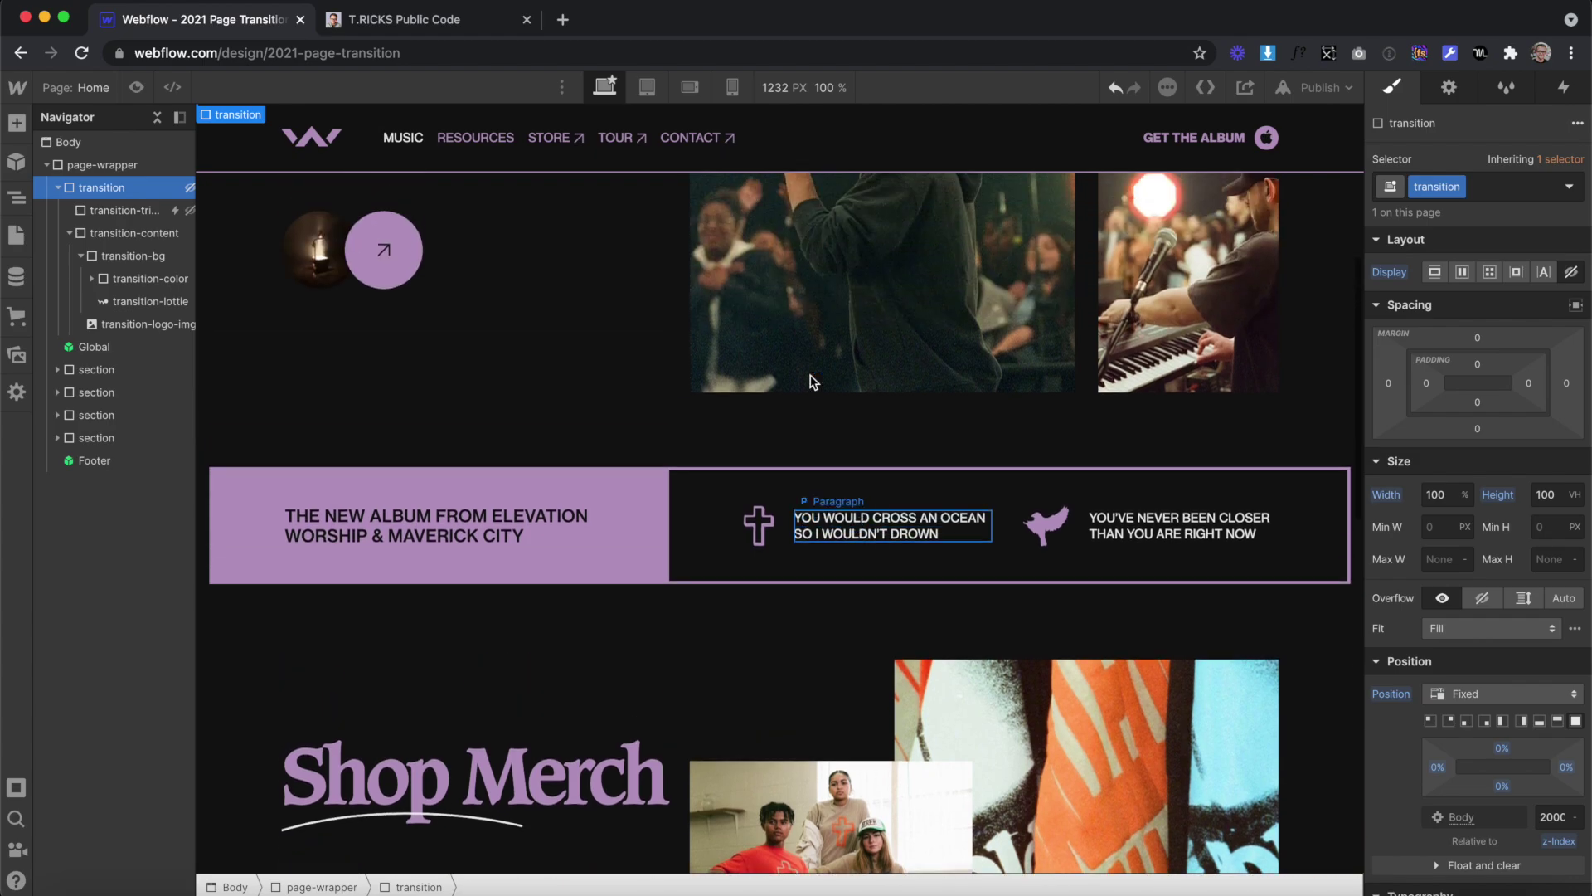
click(1434, 273)
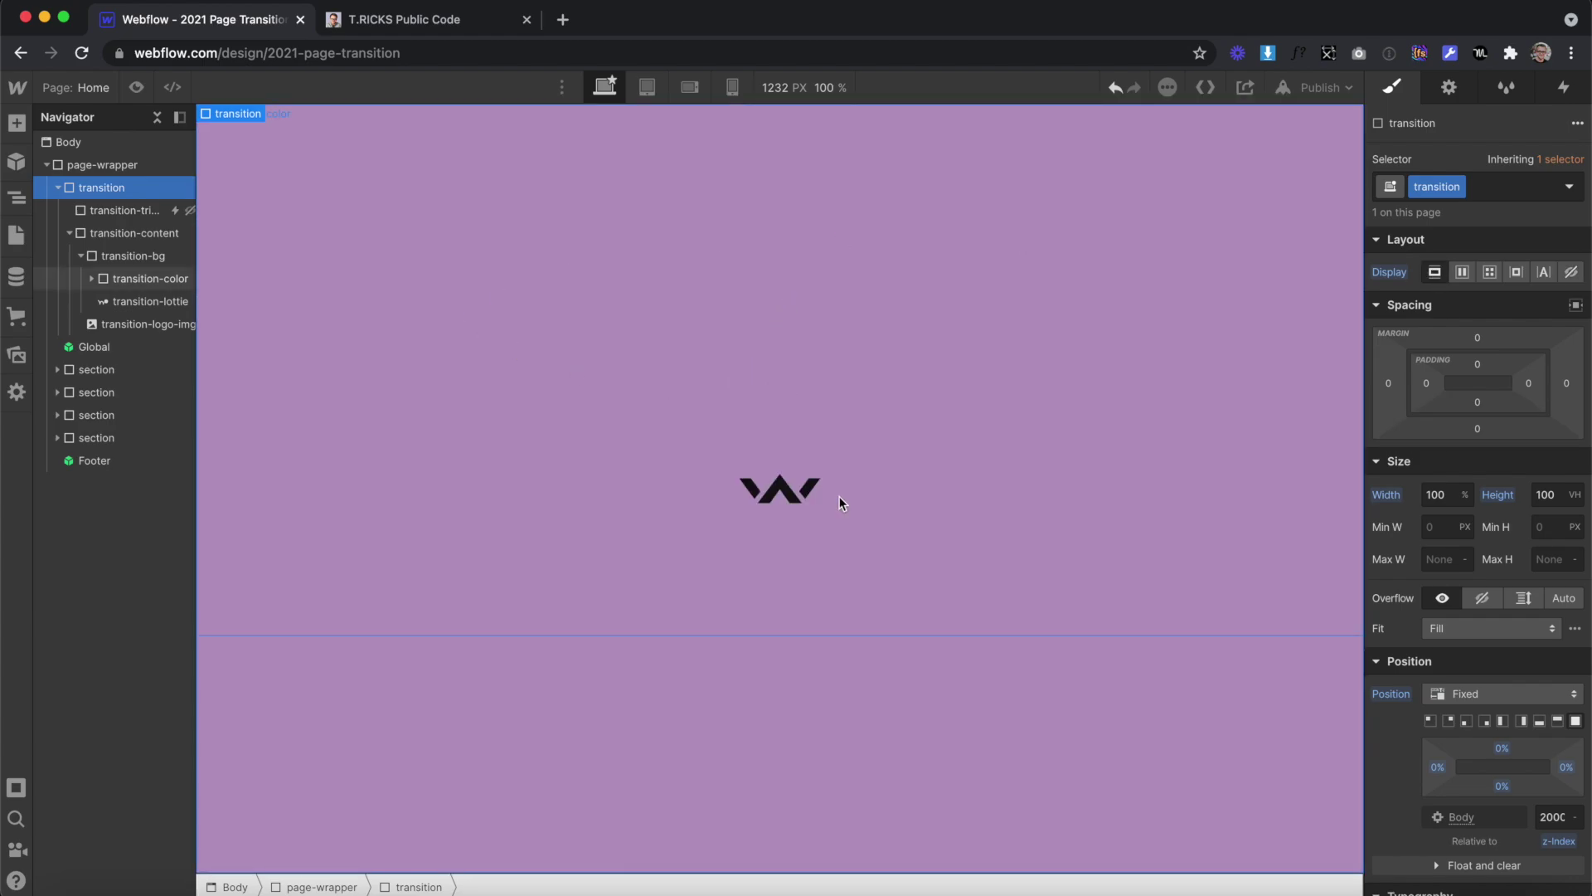
click(227, 116)
- Open the trigger's Mouse click interaction and edit its Move Transition Out animation
click(1563, 90)
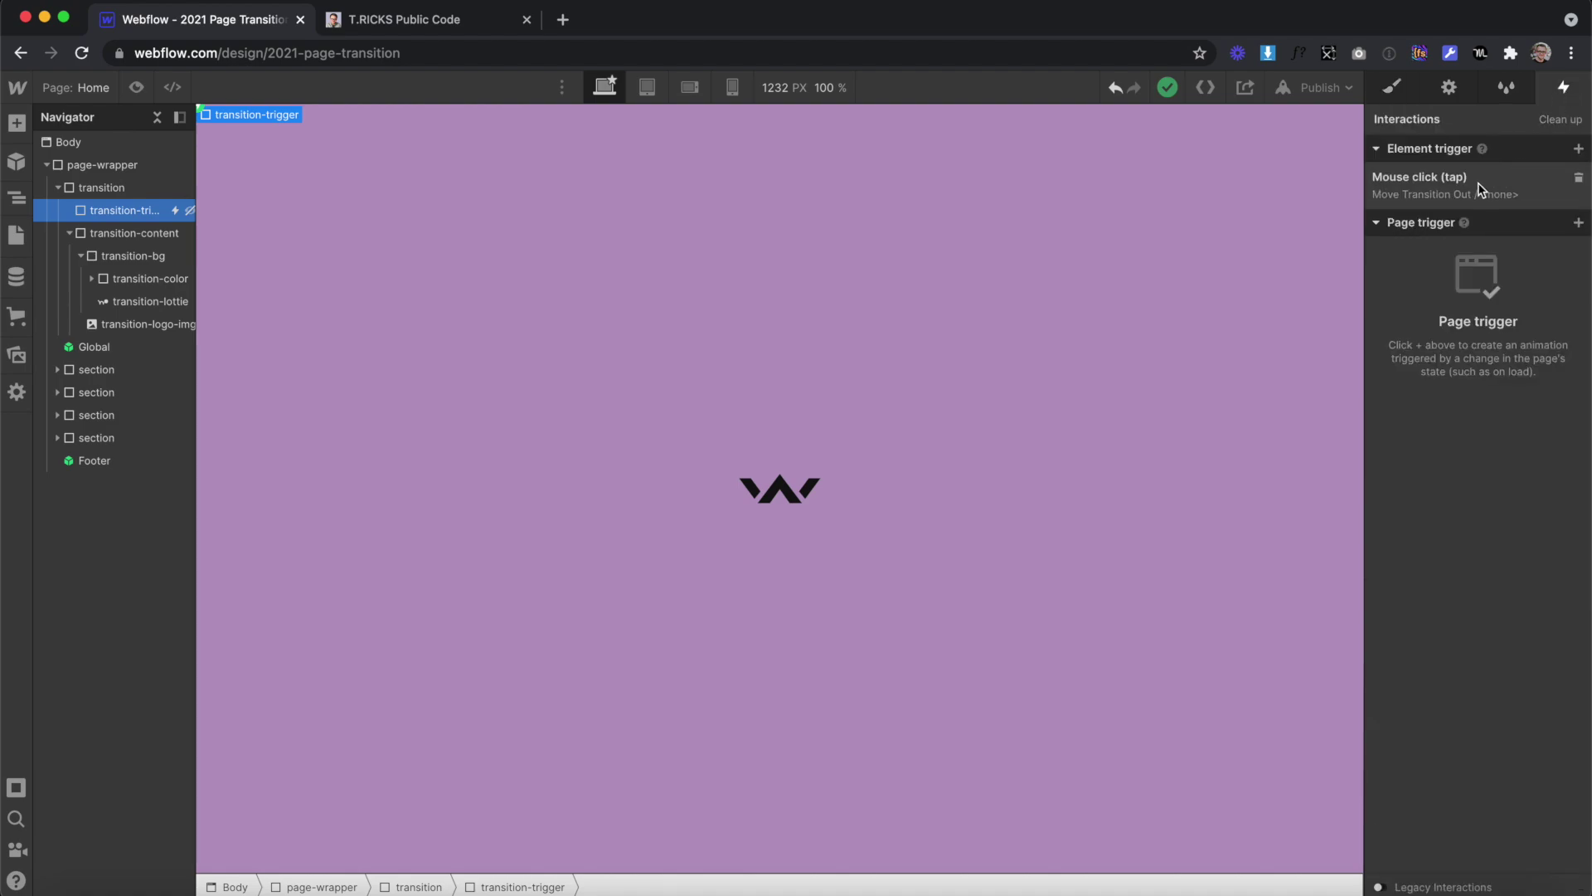
click(1482, 181)
click(1450, 527)
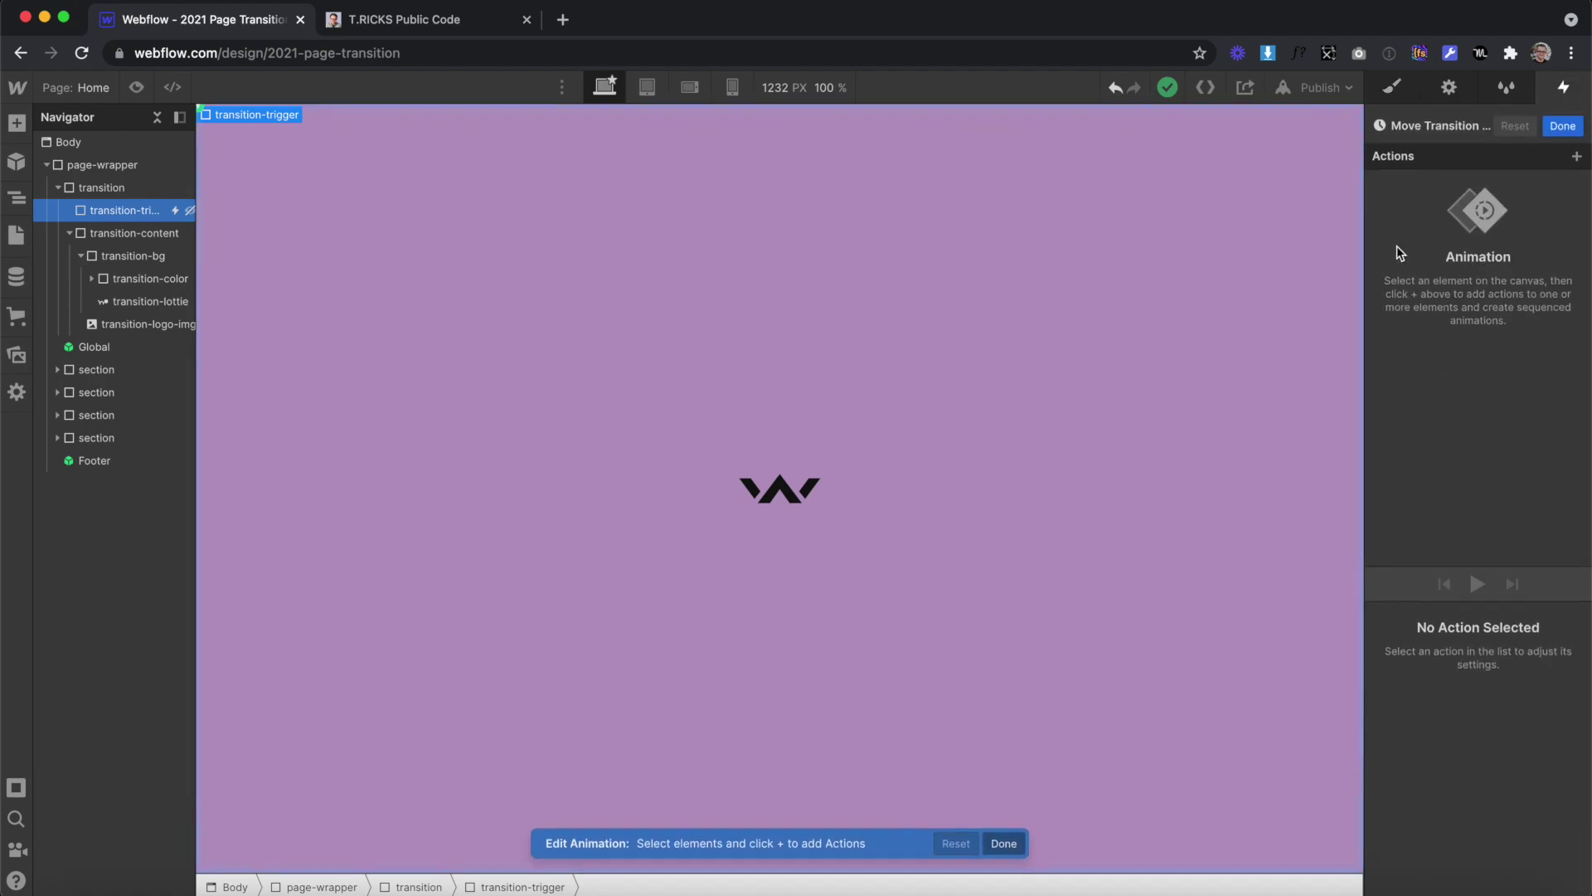
click(1459, 123)
key(Return)
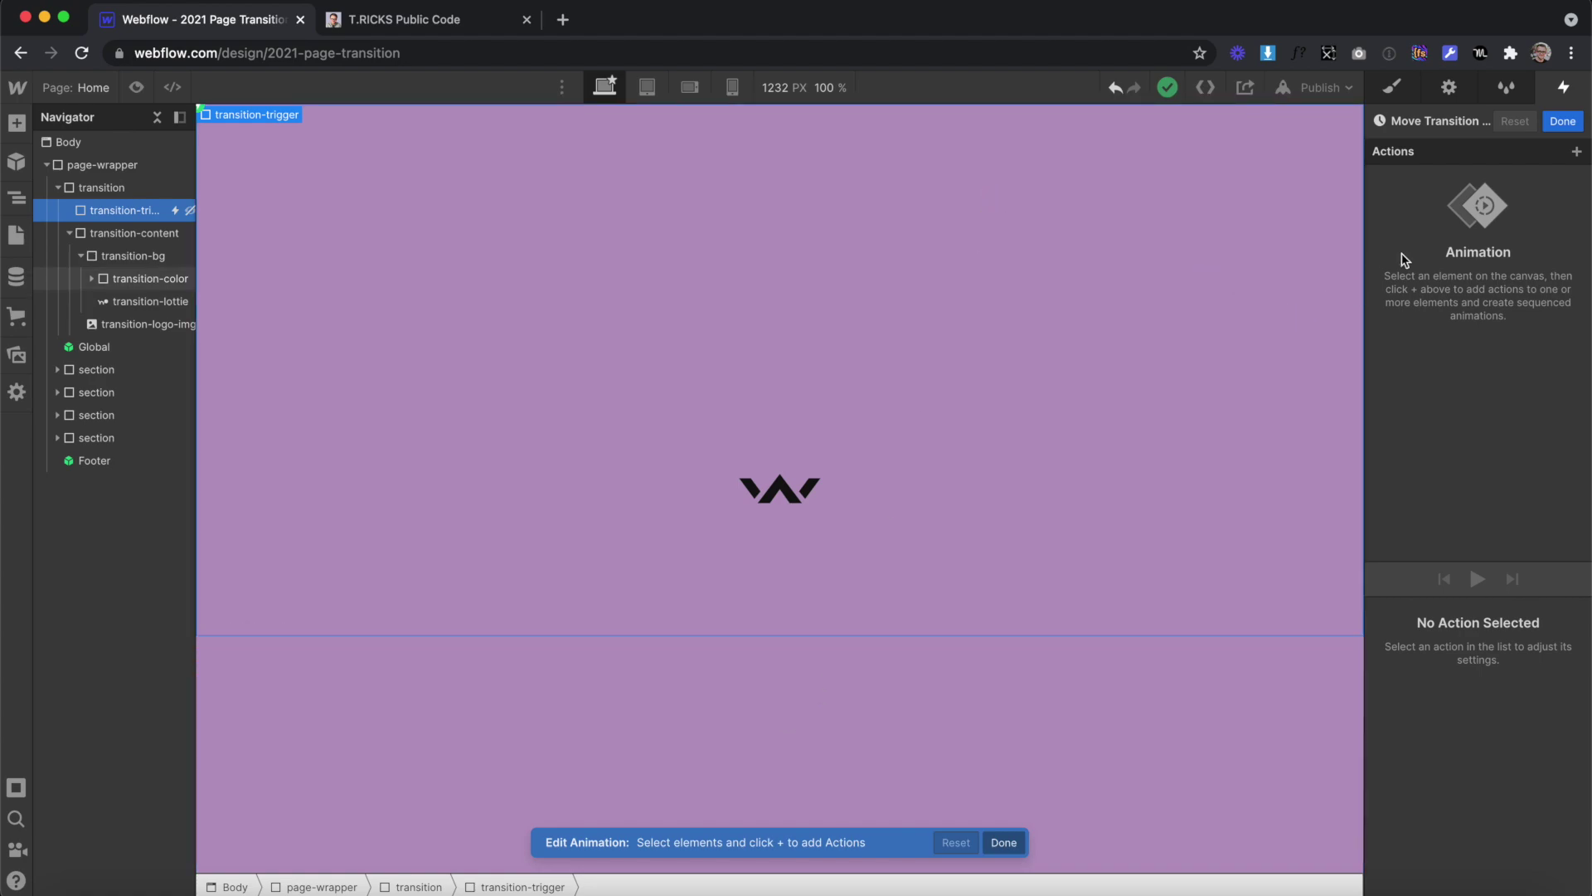
click(126, 329)
- Add an Opacity action fading the logo to 0 with 0.5 s delay and 0.3 s duration, then preview
click(1577, 151)
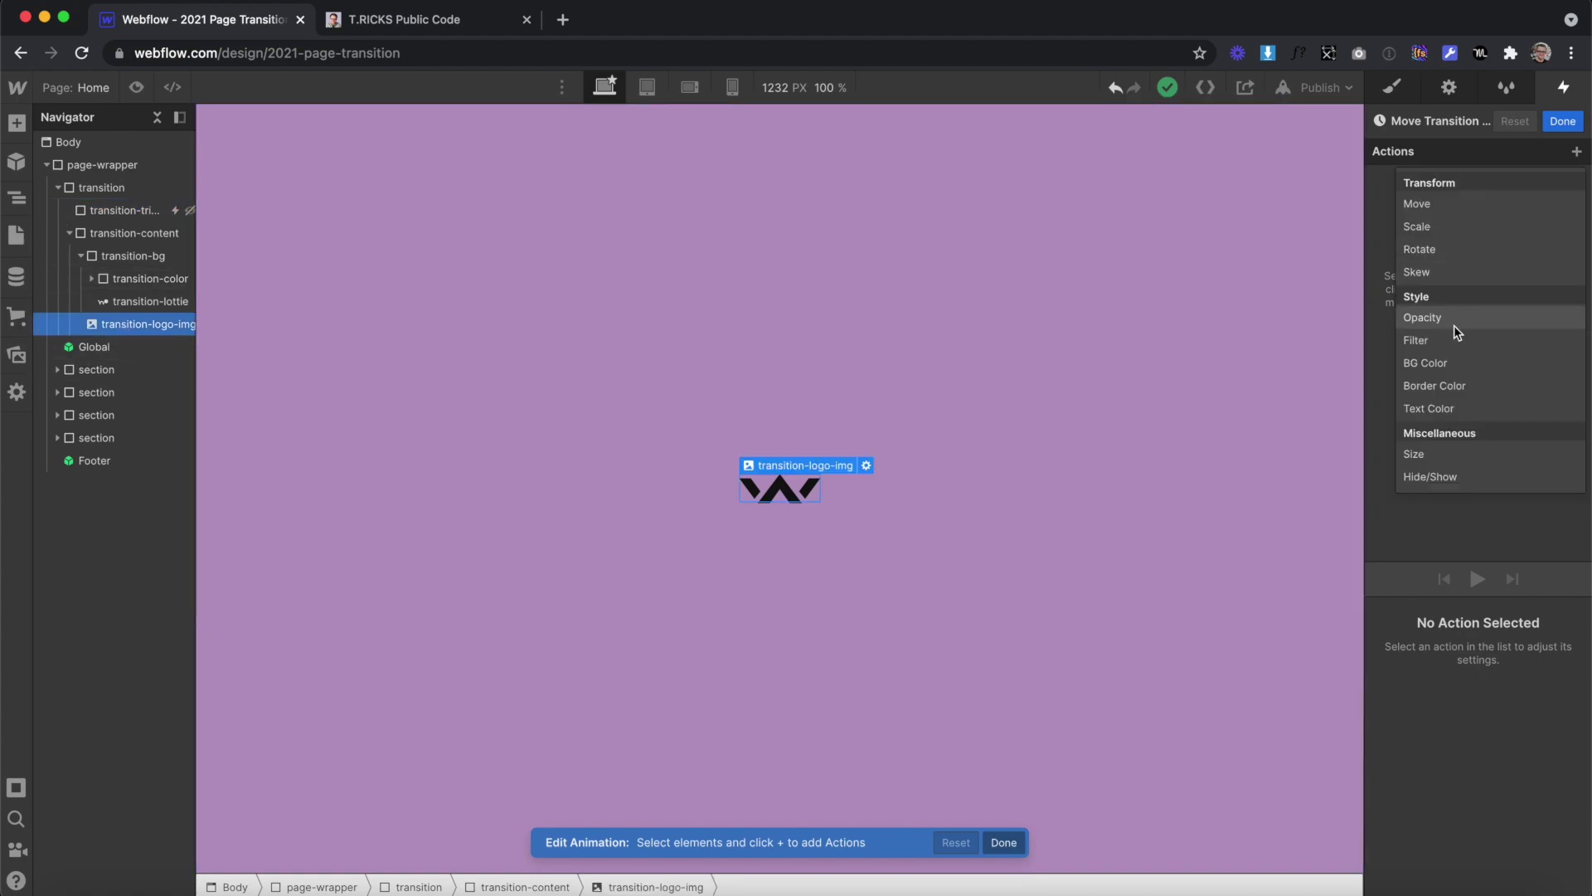
click(1454, 321)
scroll(1522, 809, down, 1)
click(1550, 737)
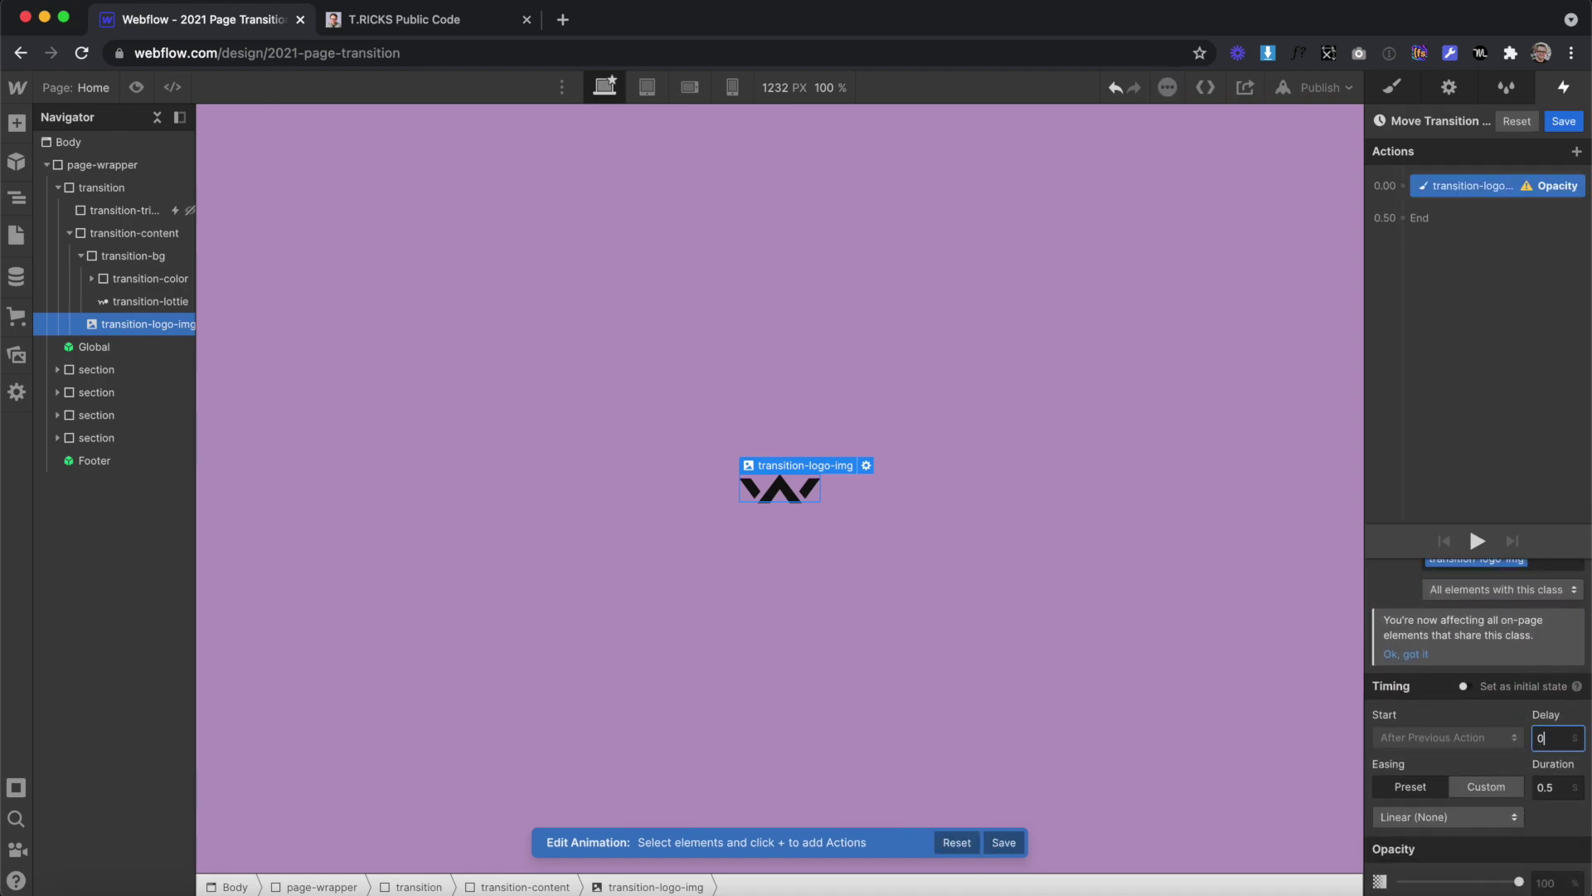
text(.5)
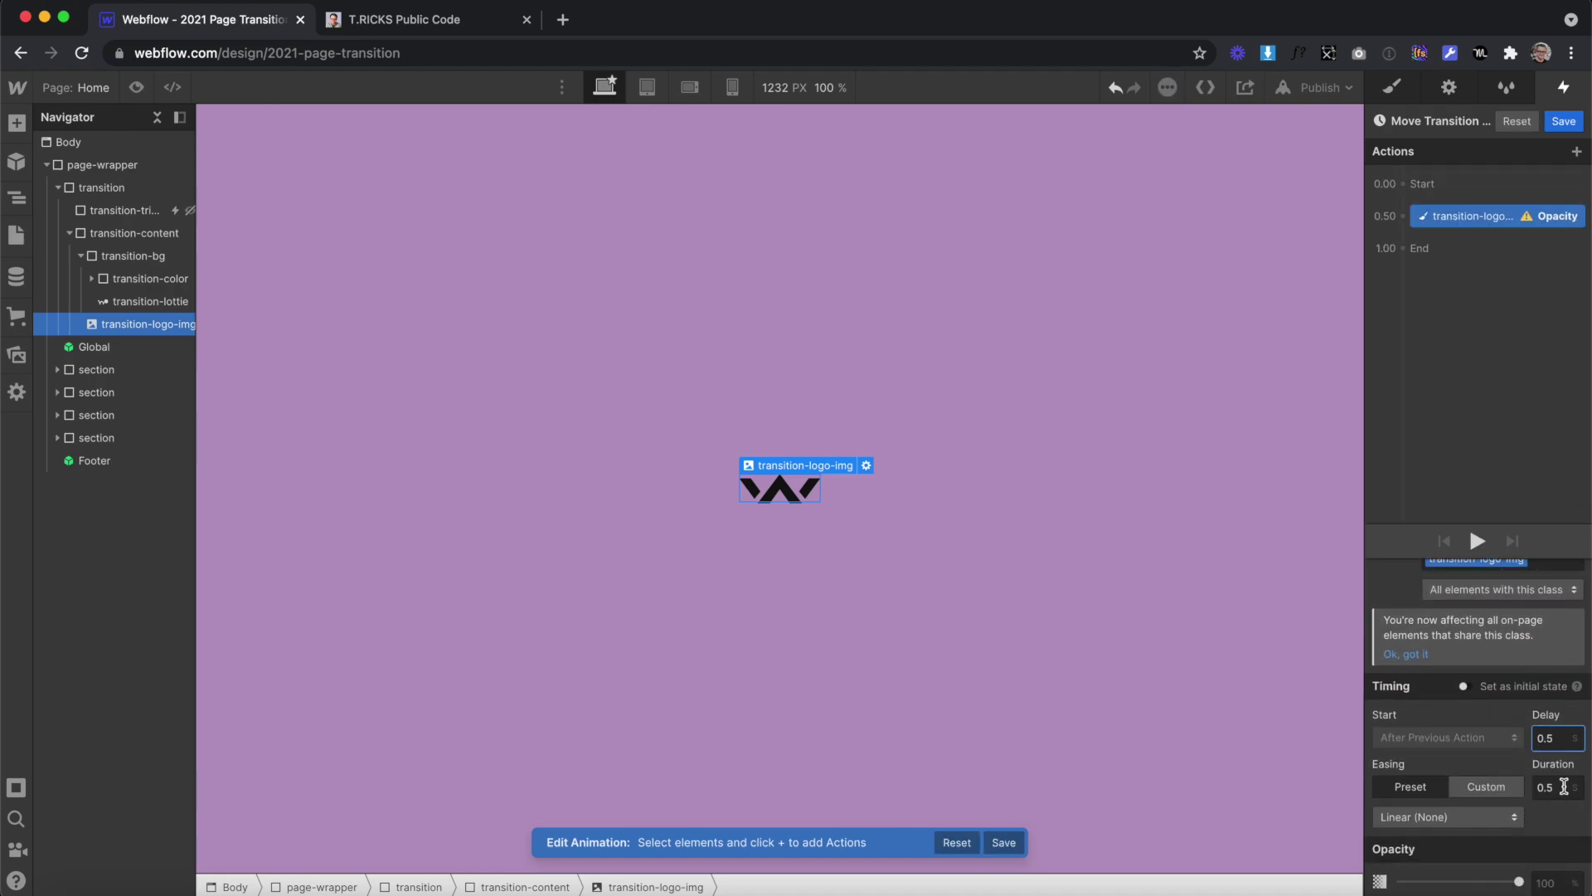
click(1556, 789)
drag(1515, 882, 1323, 885)
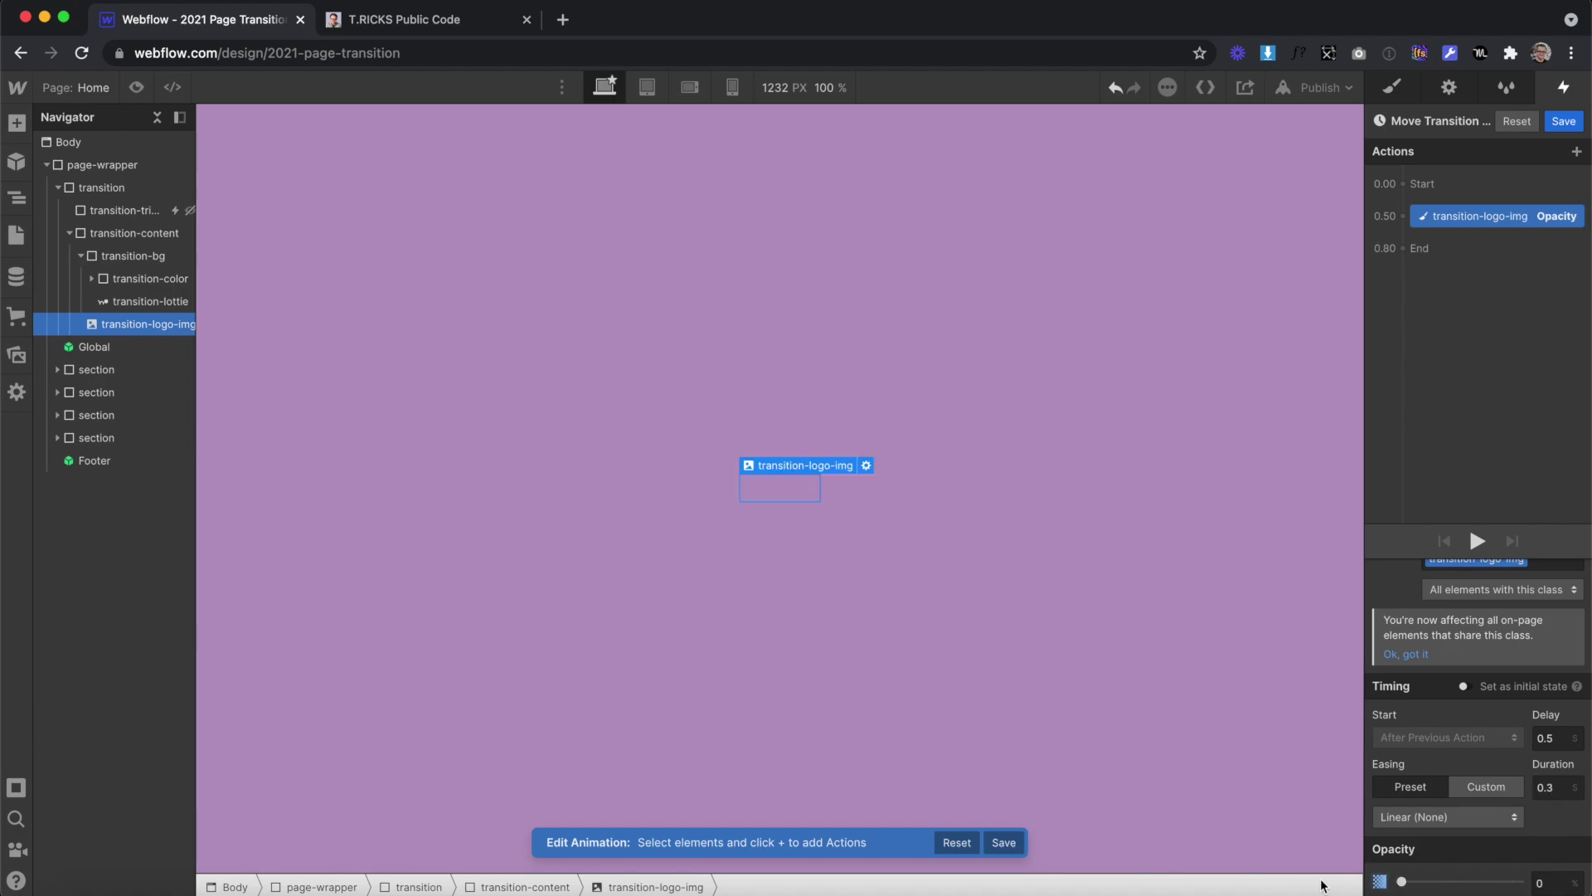
click(1477, 542)
click(1476, 540)
- Add a Move action sliding transition to -101% Y, 0.8 s delay and duration, Out Quart easing
click(114, 188)
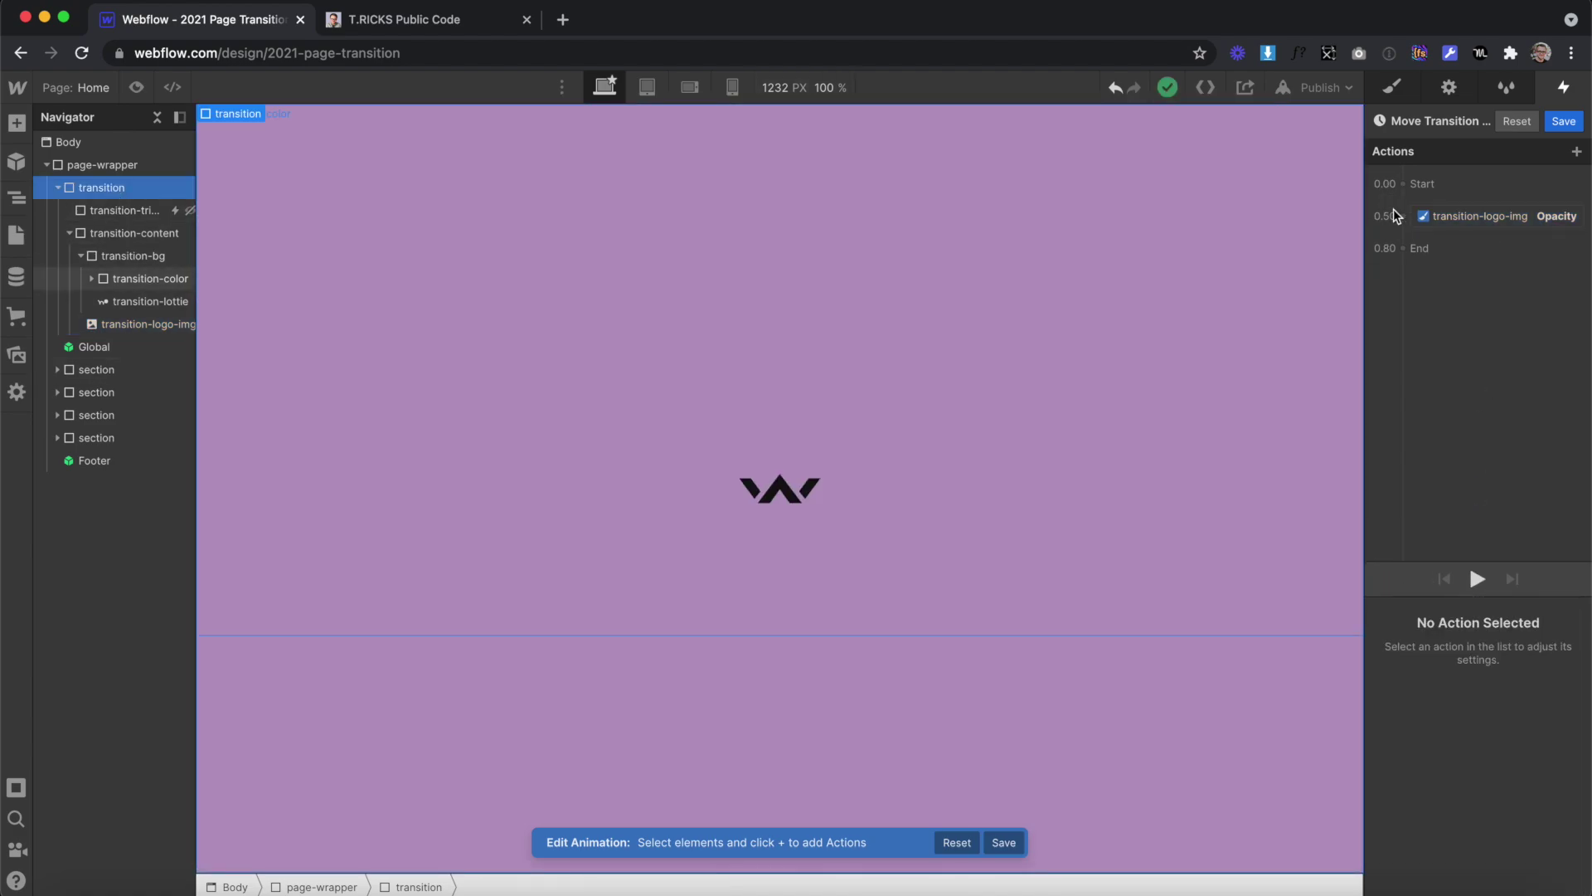
click(1402, 215)
click(1434, 276)
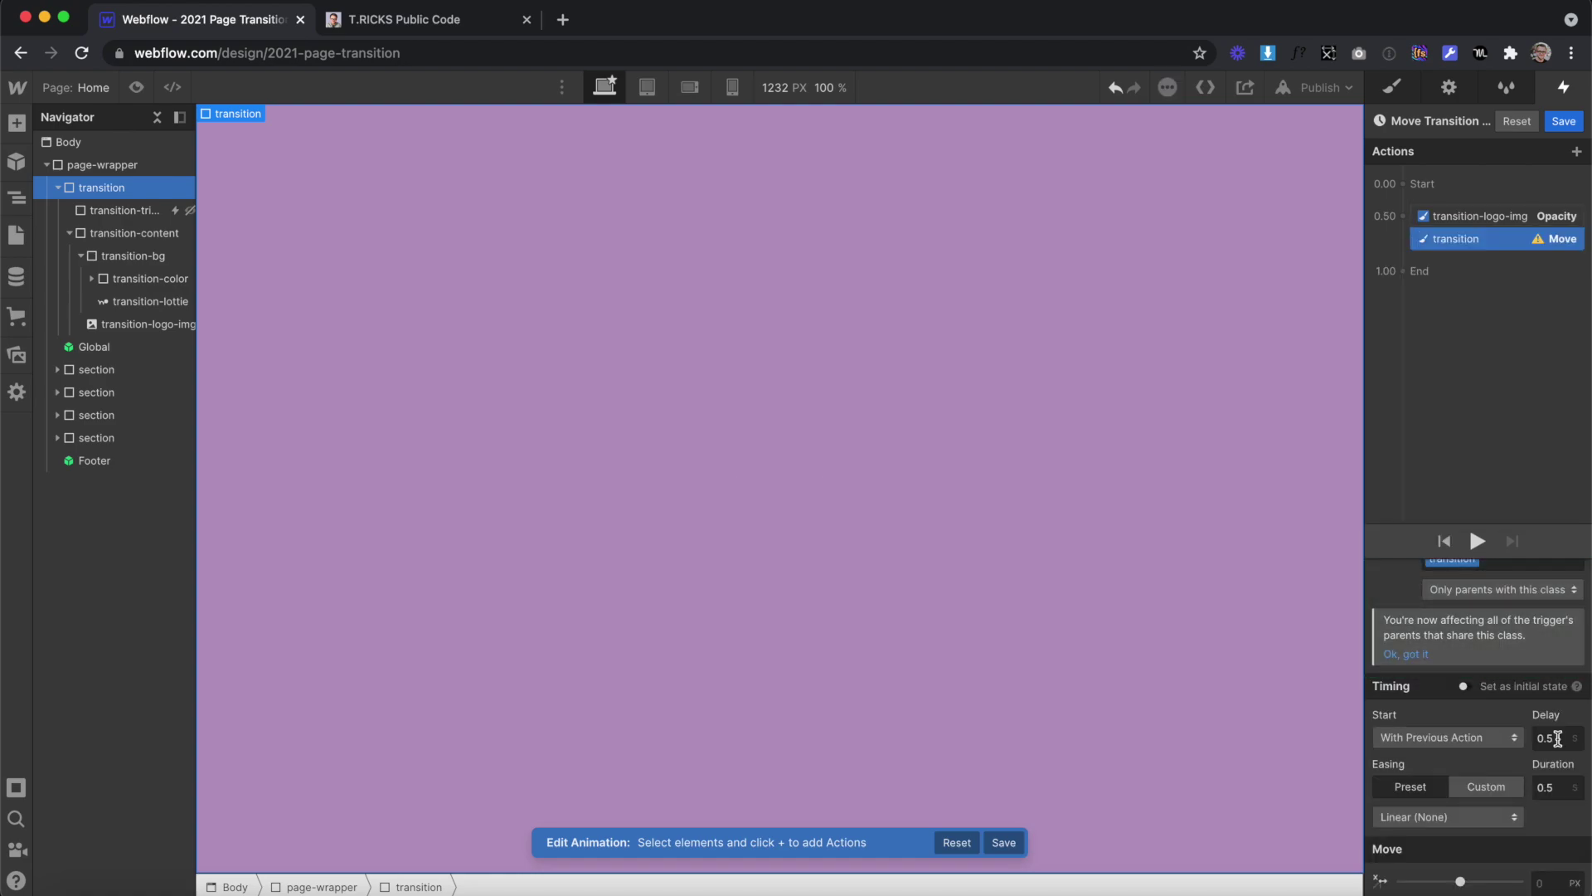
key(Return)
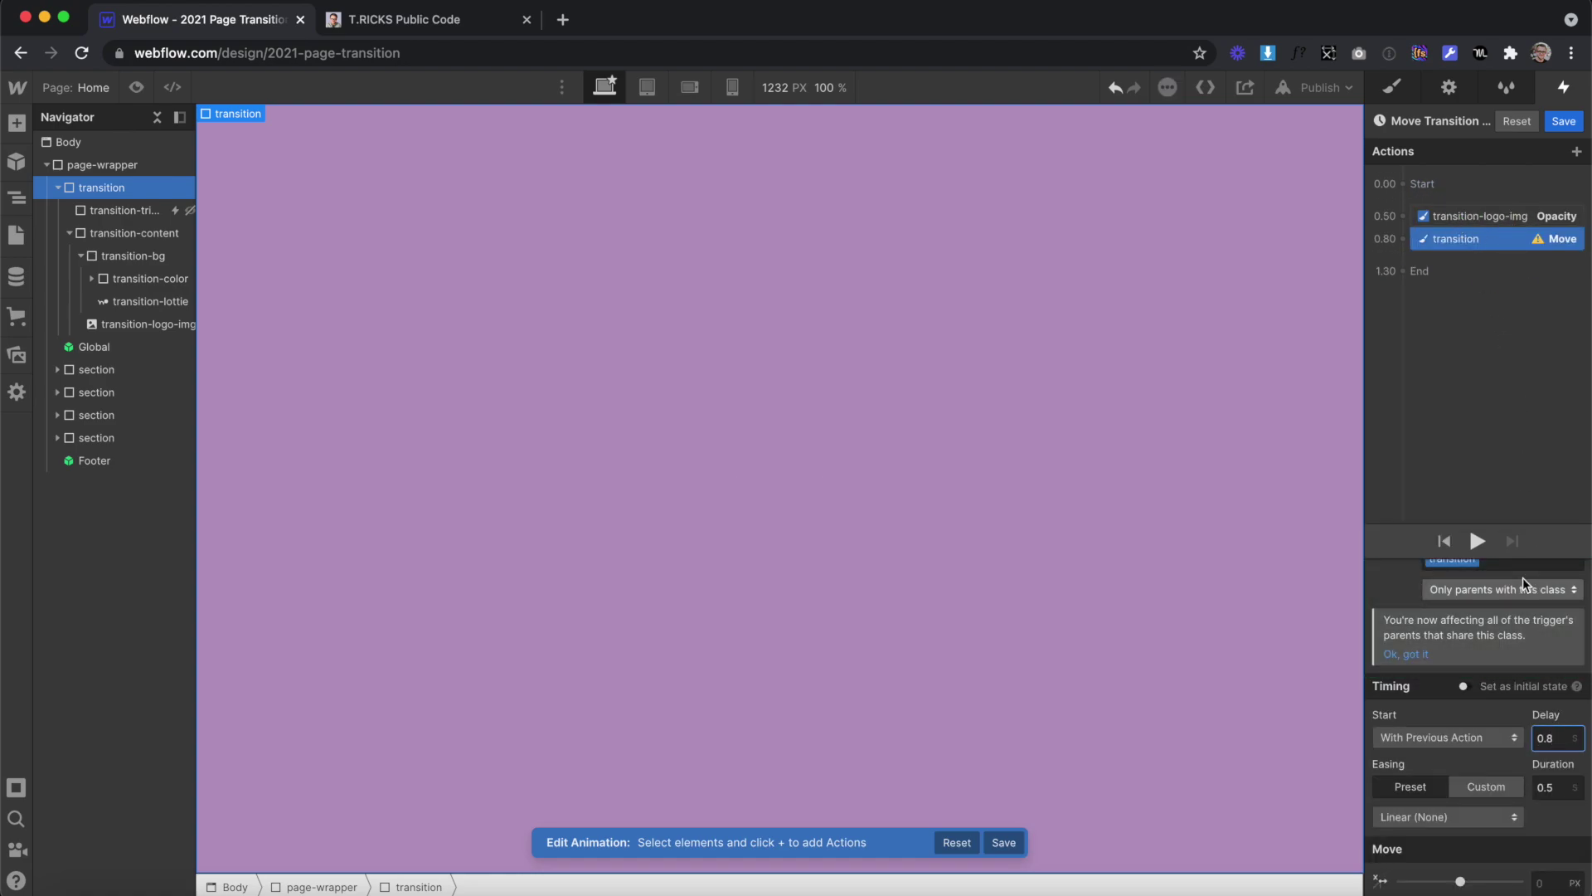
click(1549, 787)
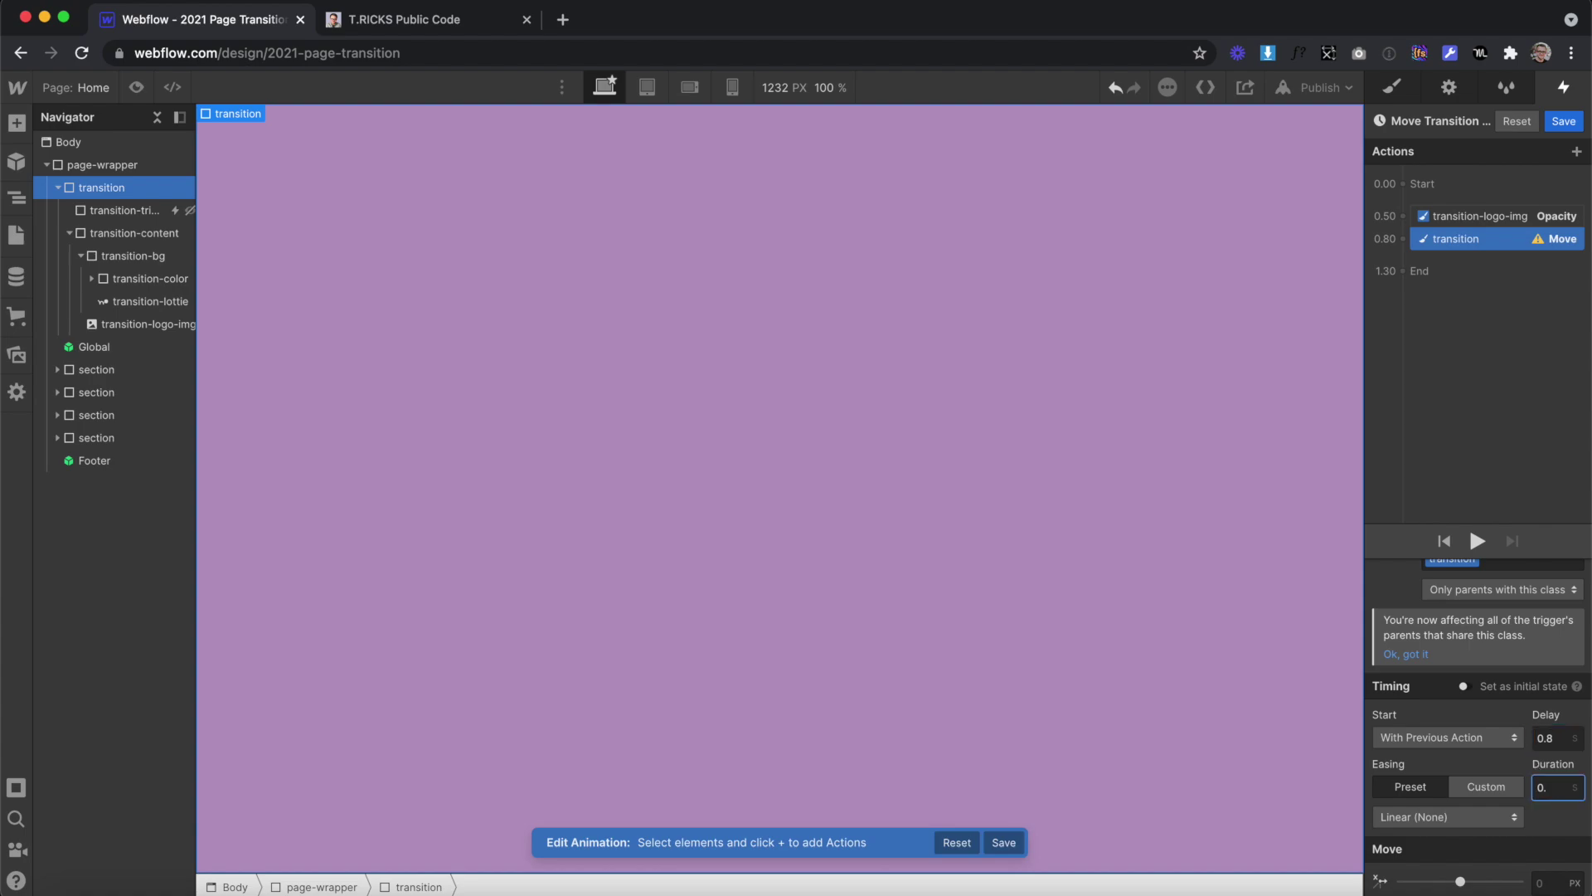
click(1481, 810)
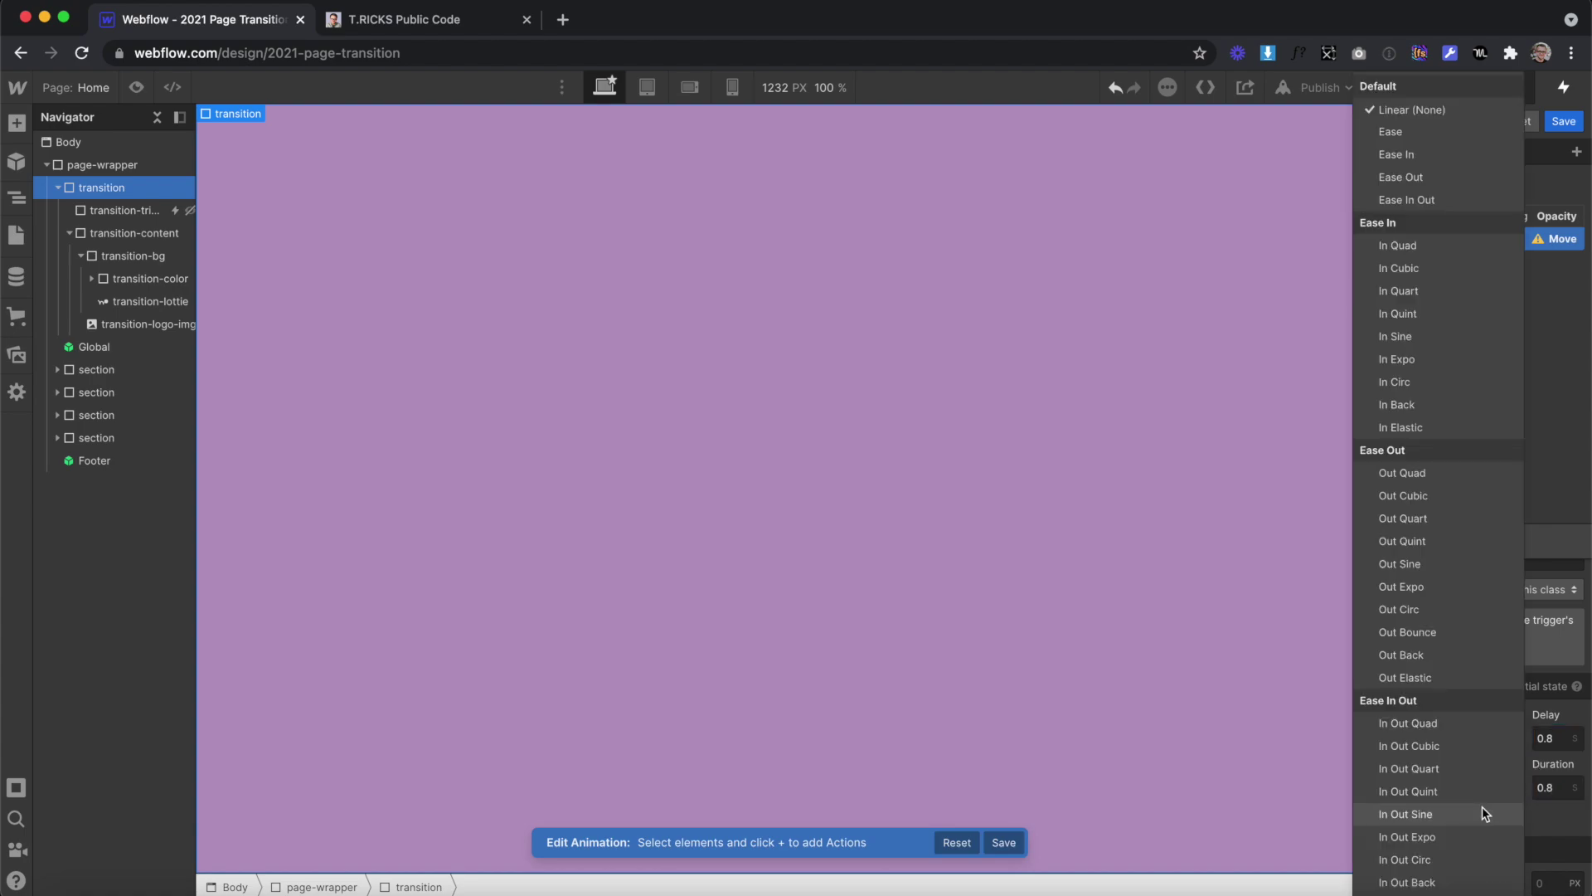
click(1435, 517)
click(1544, 857)
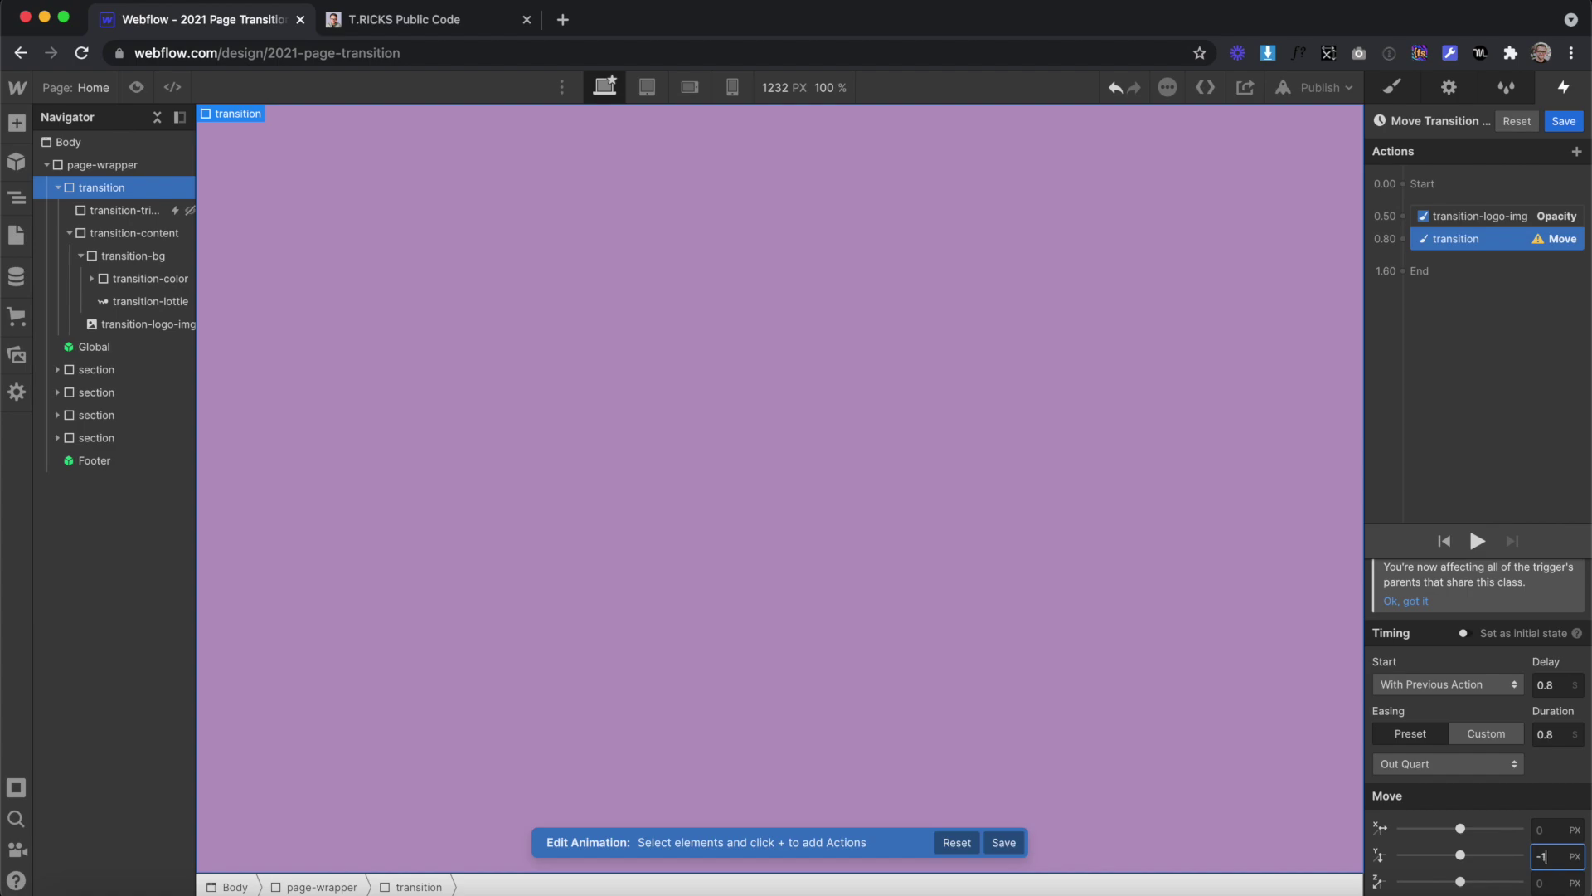
text(-101%)
key(Return)
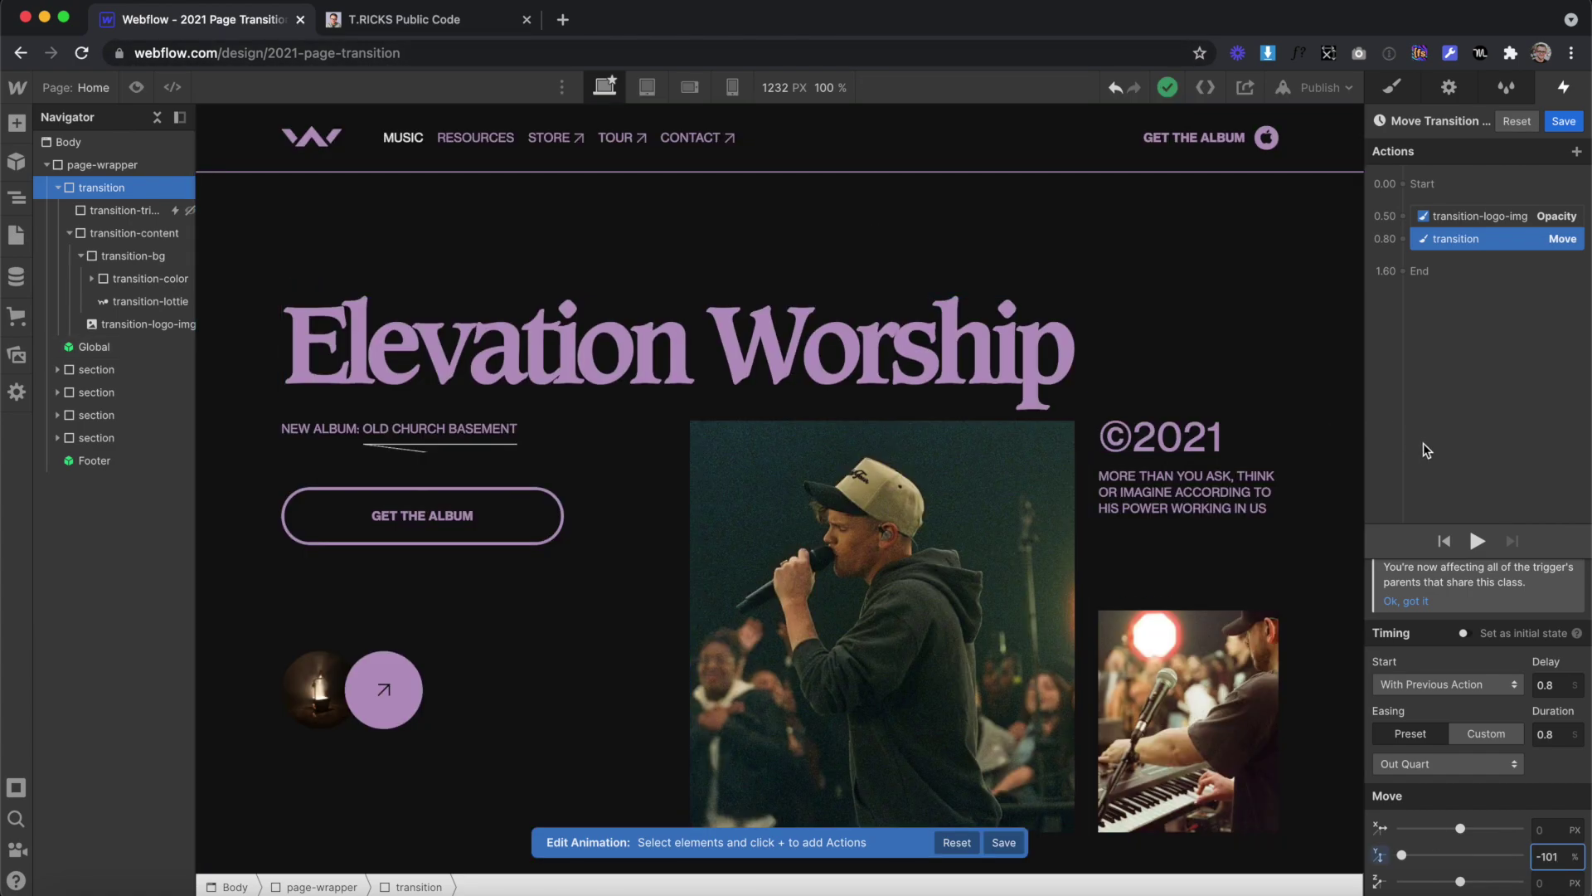
click(1478, 540)
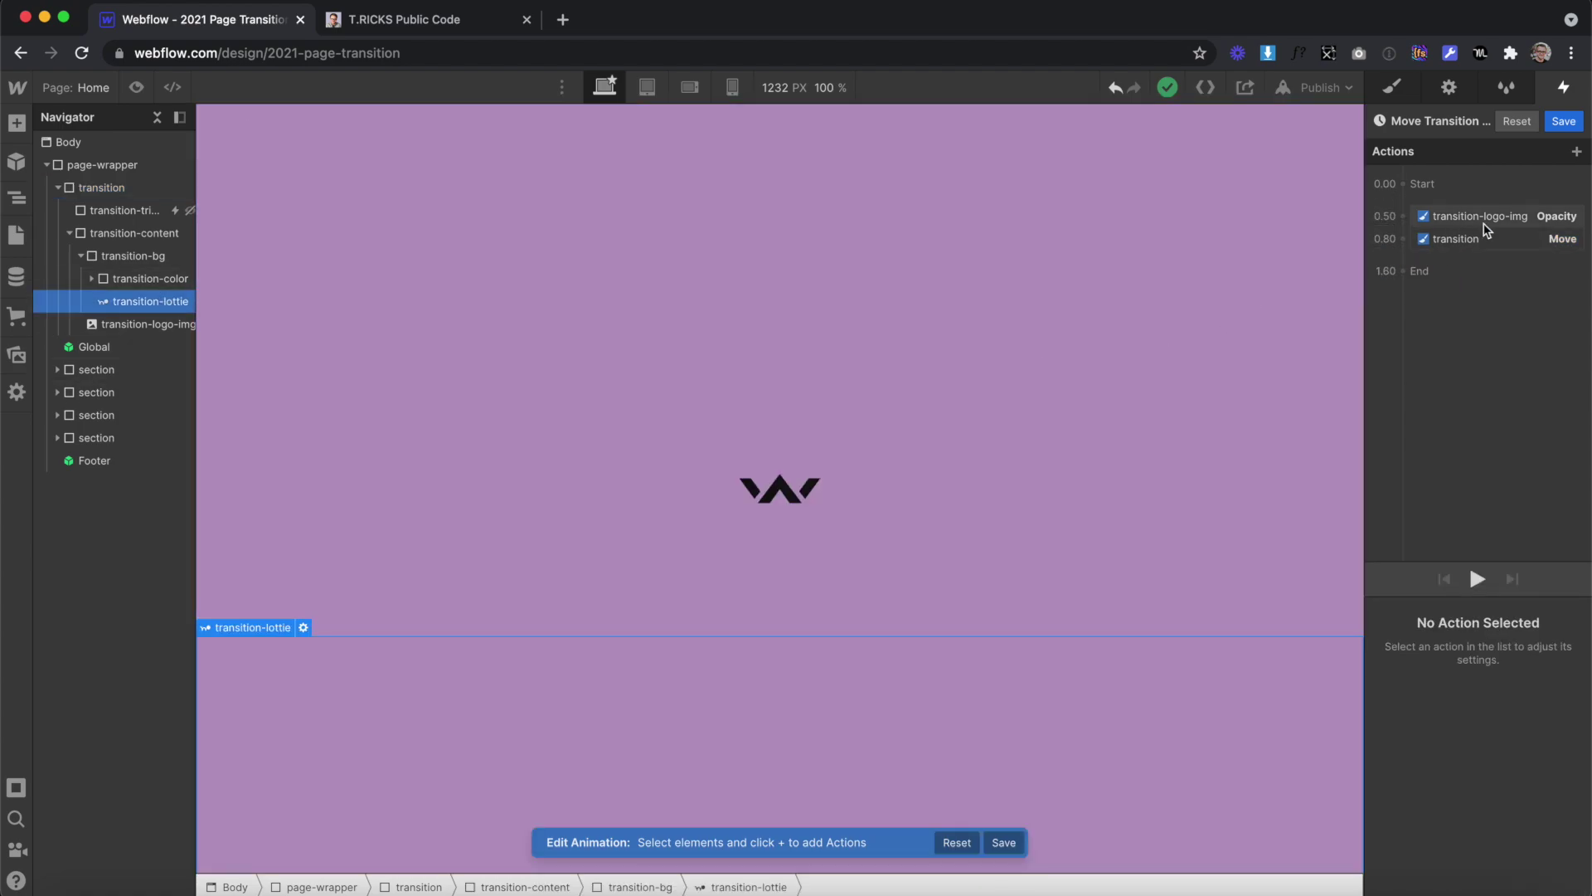
- Add a Lottie action playing transition-lottie from 0 to 100 over 0.8 s
click(1385, 239)
click(1406, 540)
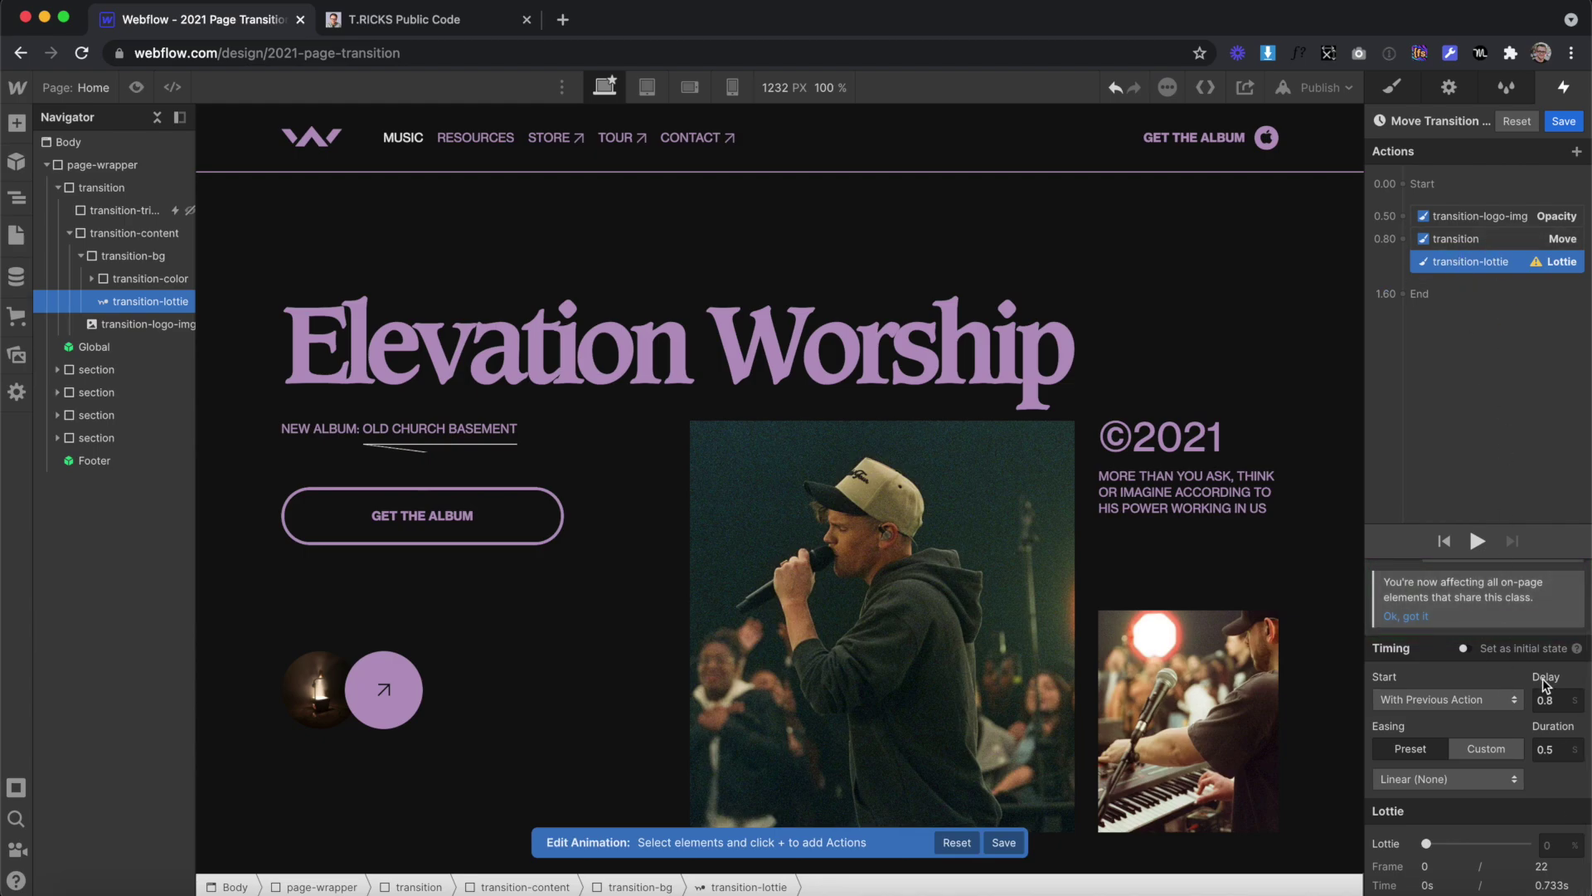
click(1560, 750)
drag(1427, 843, 1558, 843)
click(1477, 540)
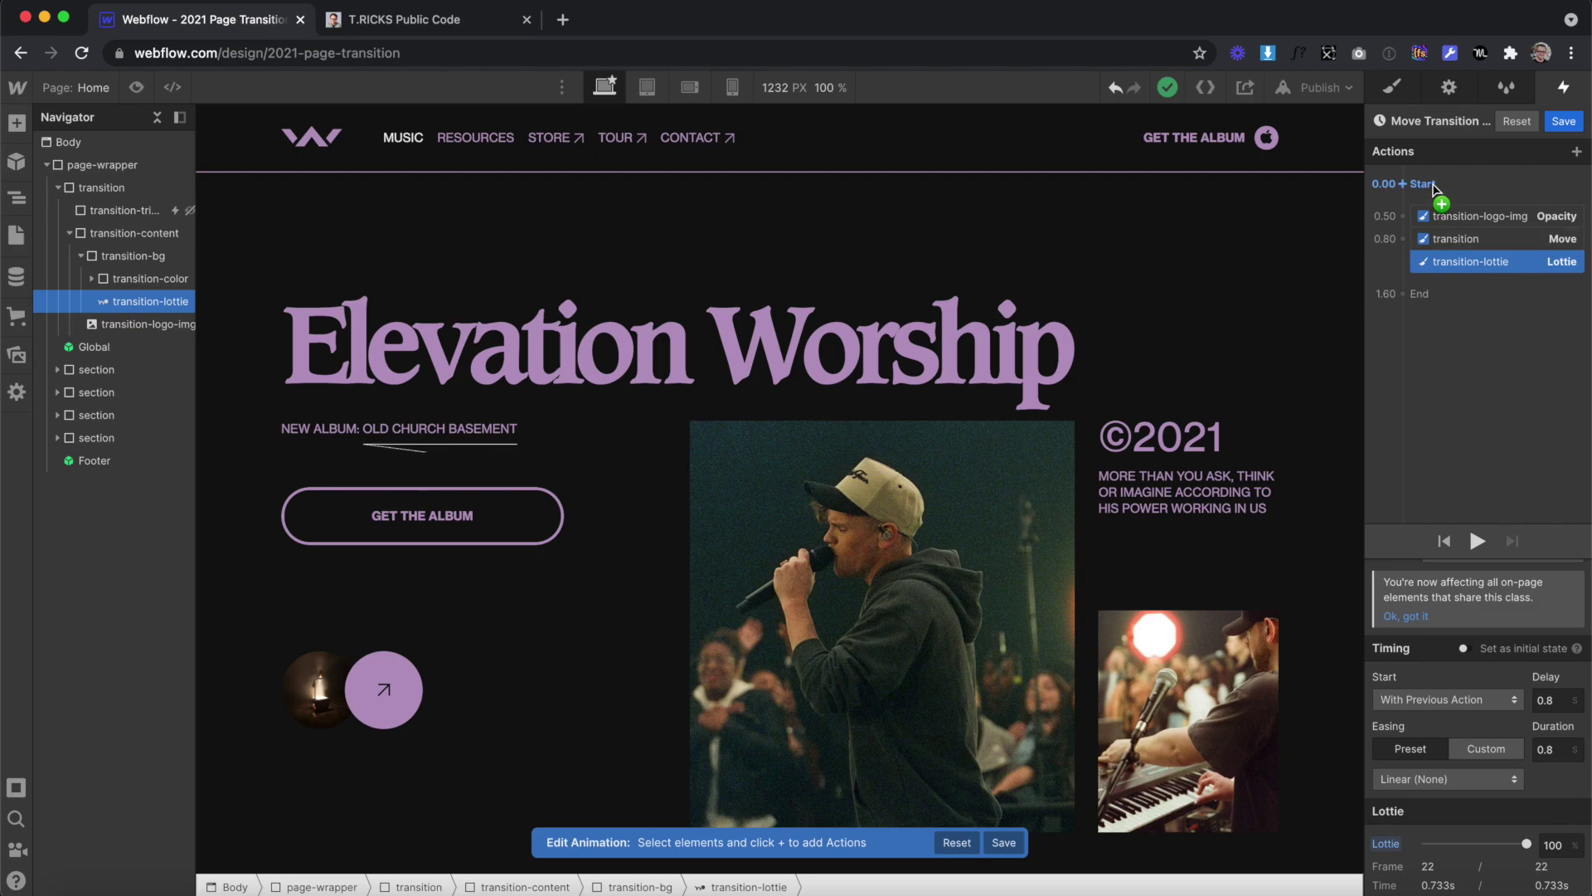
- Add a zero-duration Lottie action at the start resetting progress to 0
click(1401, 184)
click(1437, 496)
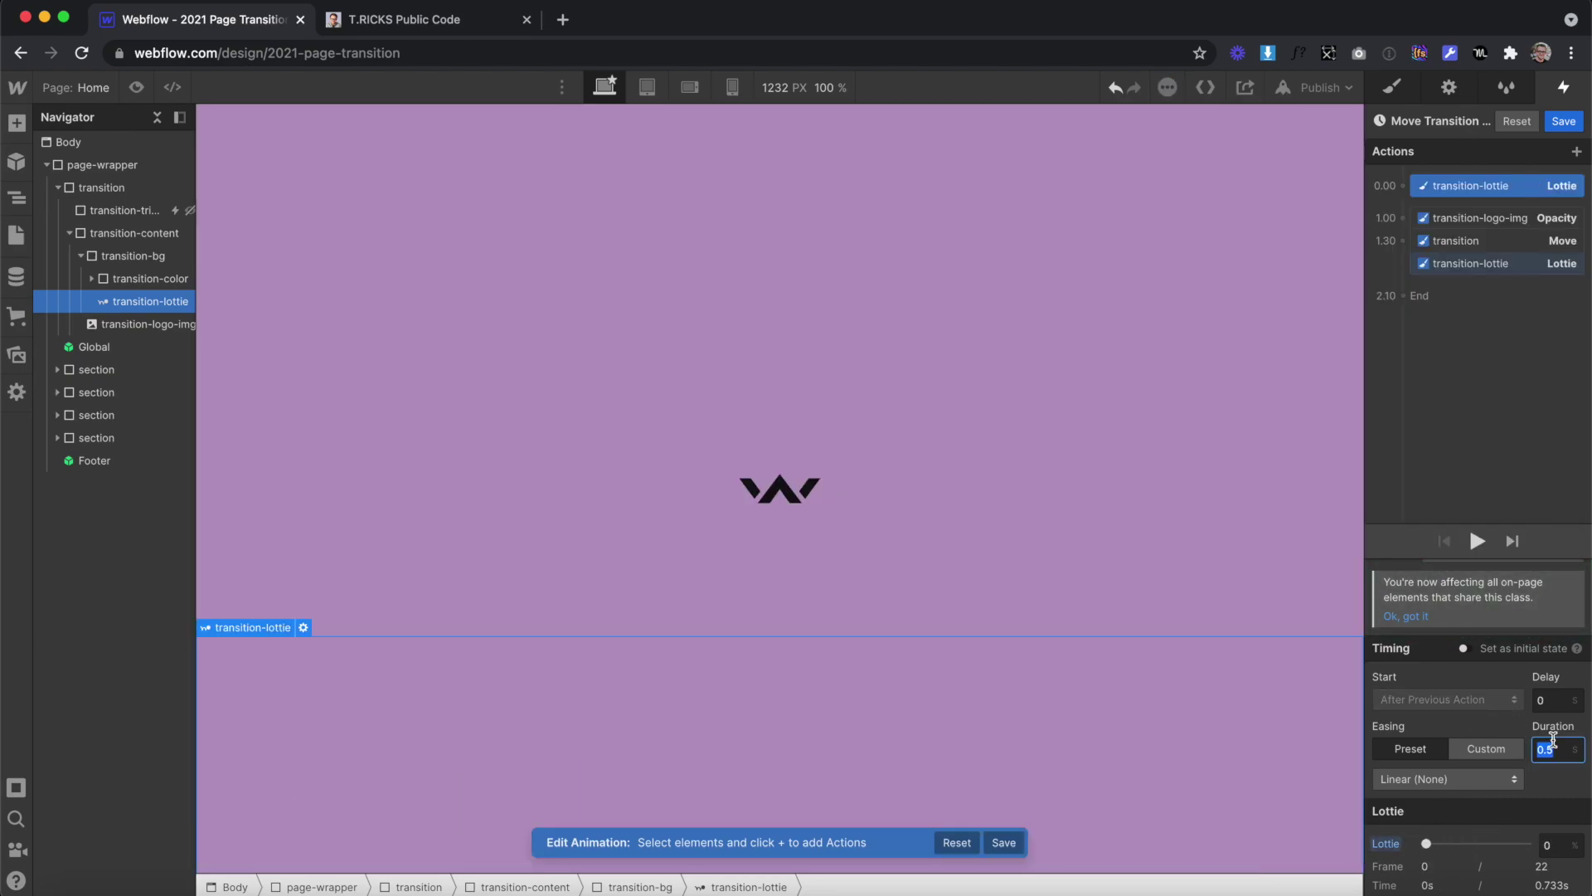
text(0)
click(1477, 541)
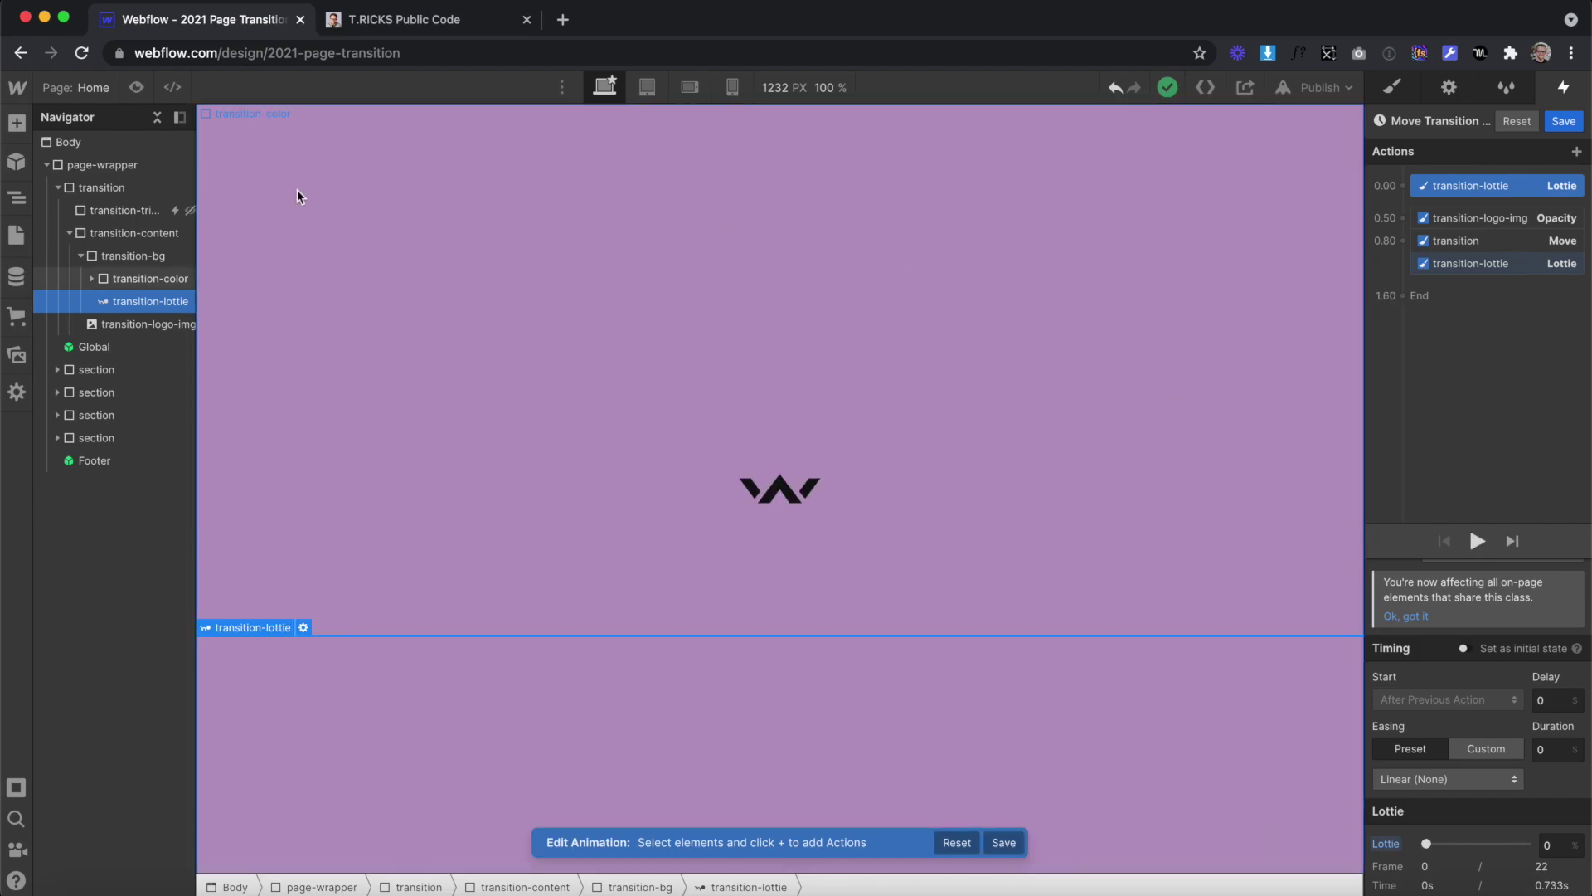
- Add a closing Hide/Show action for transition at the end and save the animation
click(82, 192)
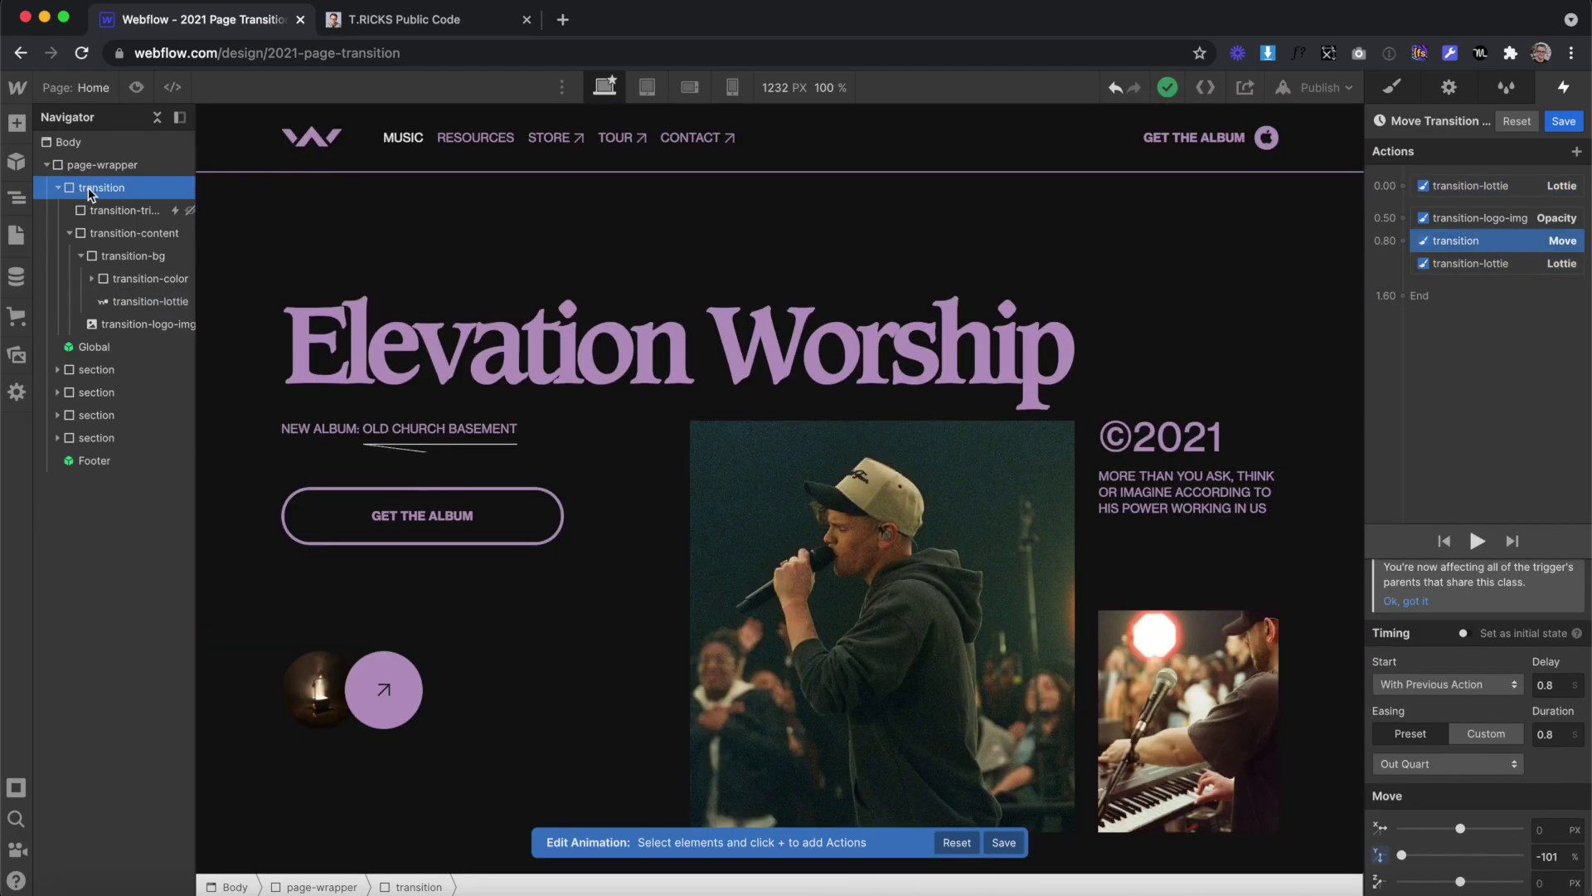
click(1413, 296)
click(1473, 629)
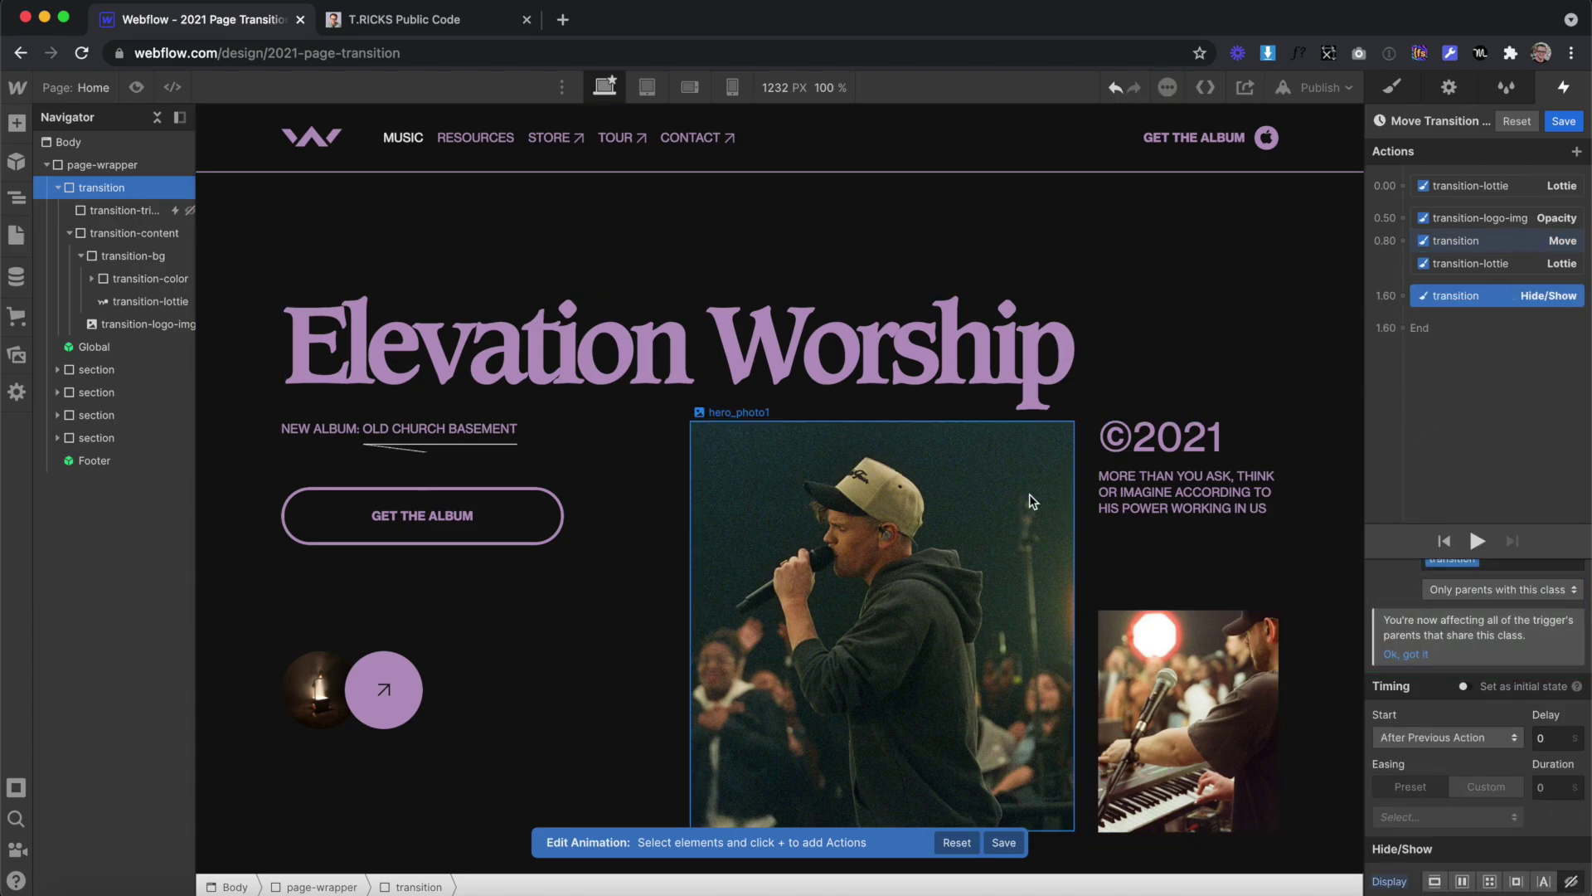
click(1563, 121)
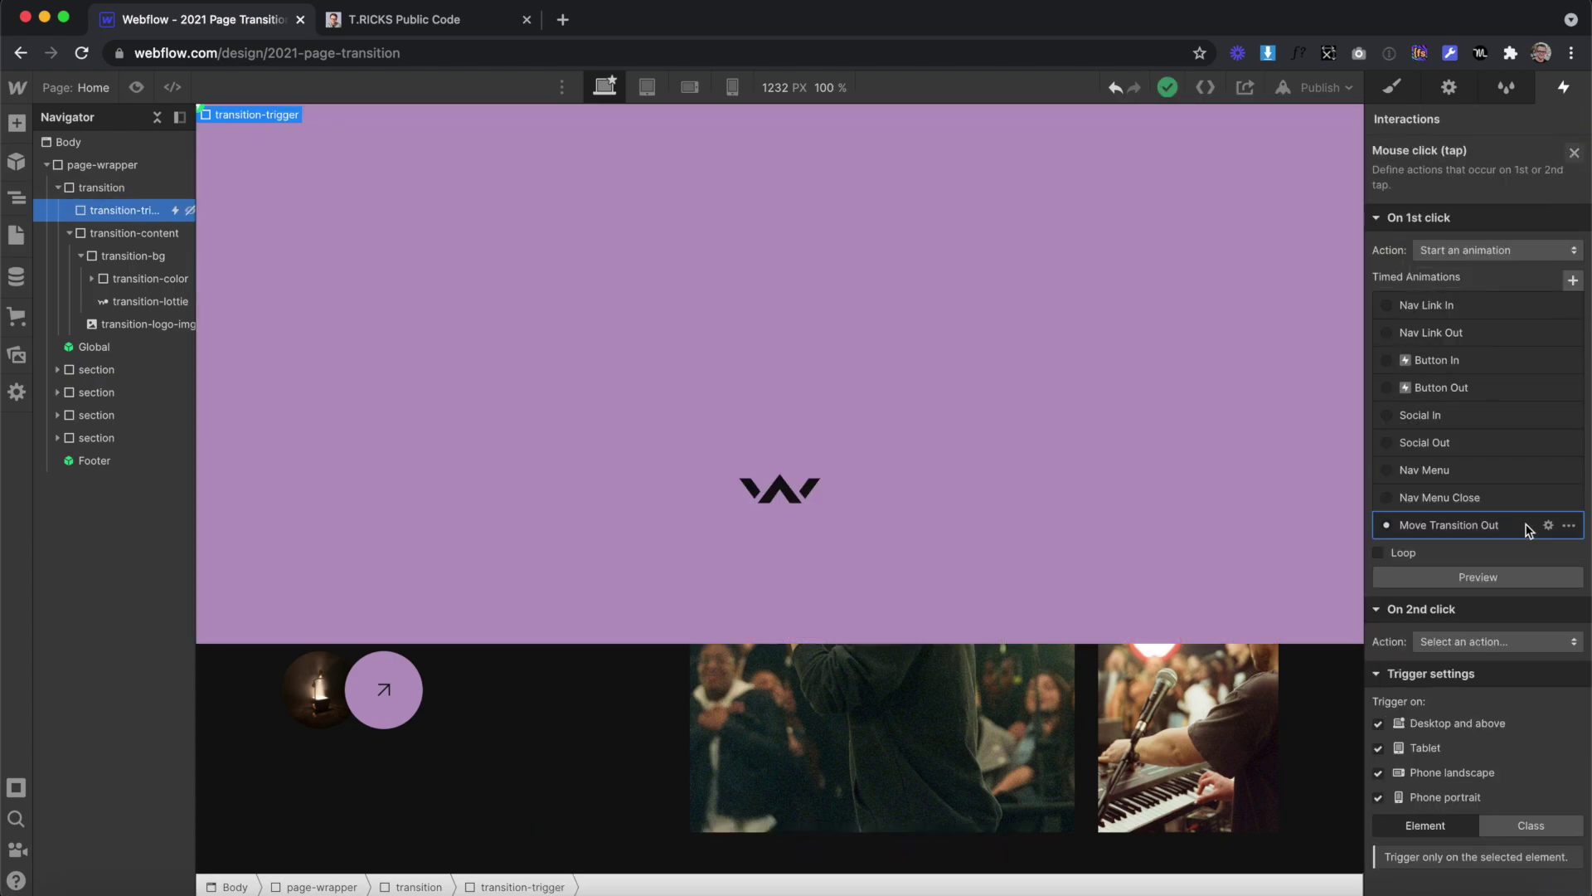
- Make the On 2nd click start a new timed animation named Move Transition In
click(1478, 638)
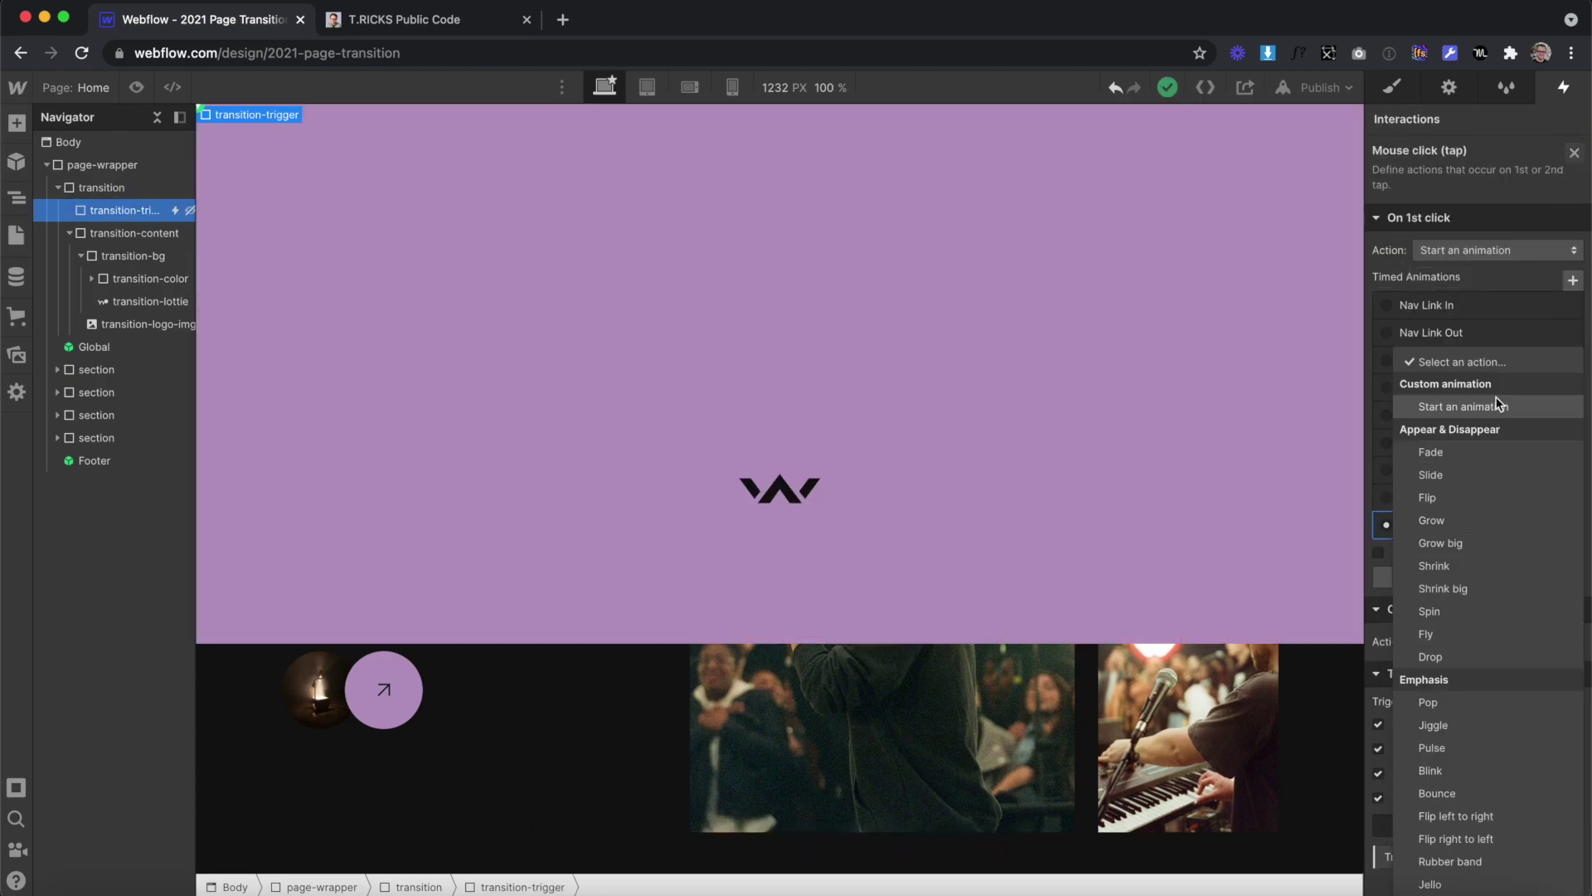
click(1403, 505)
scroll(1505, 668, down, 5)
click(1572, 443)
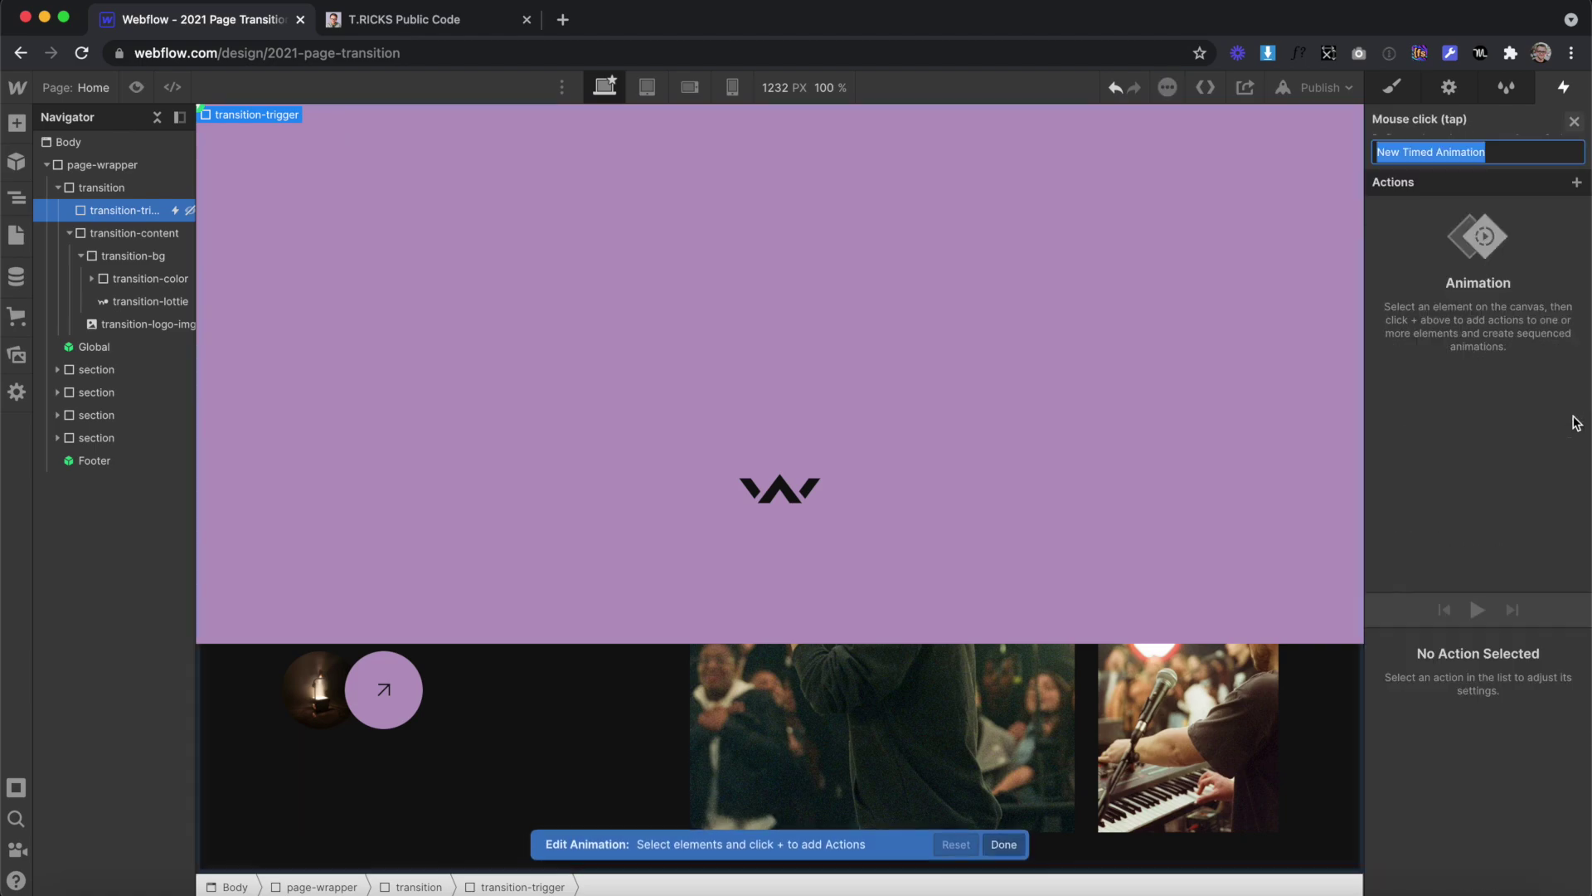
text(Move Transition Out)
key(BackSpace)
key(BackSpace)
key(BackSpace)
text(In)
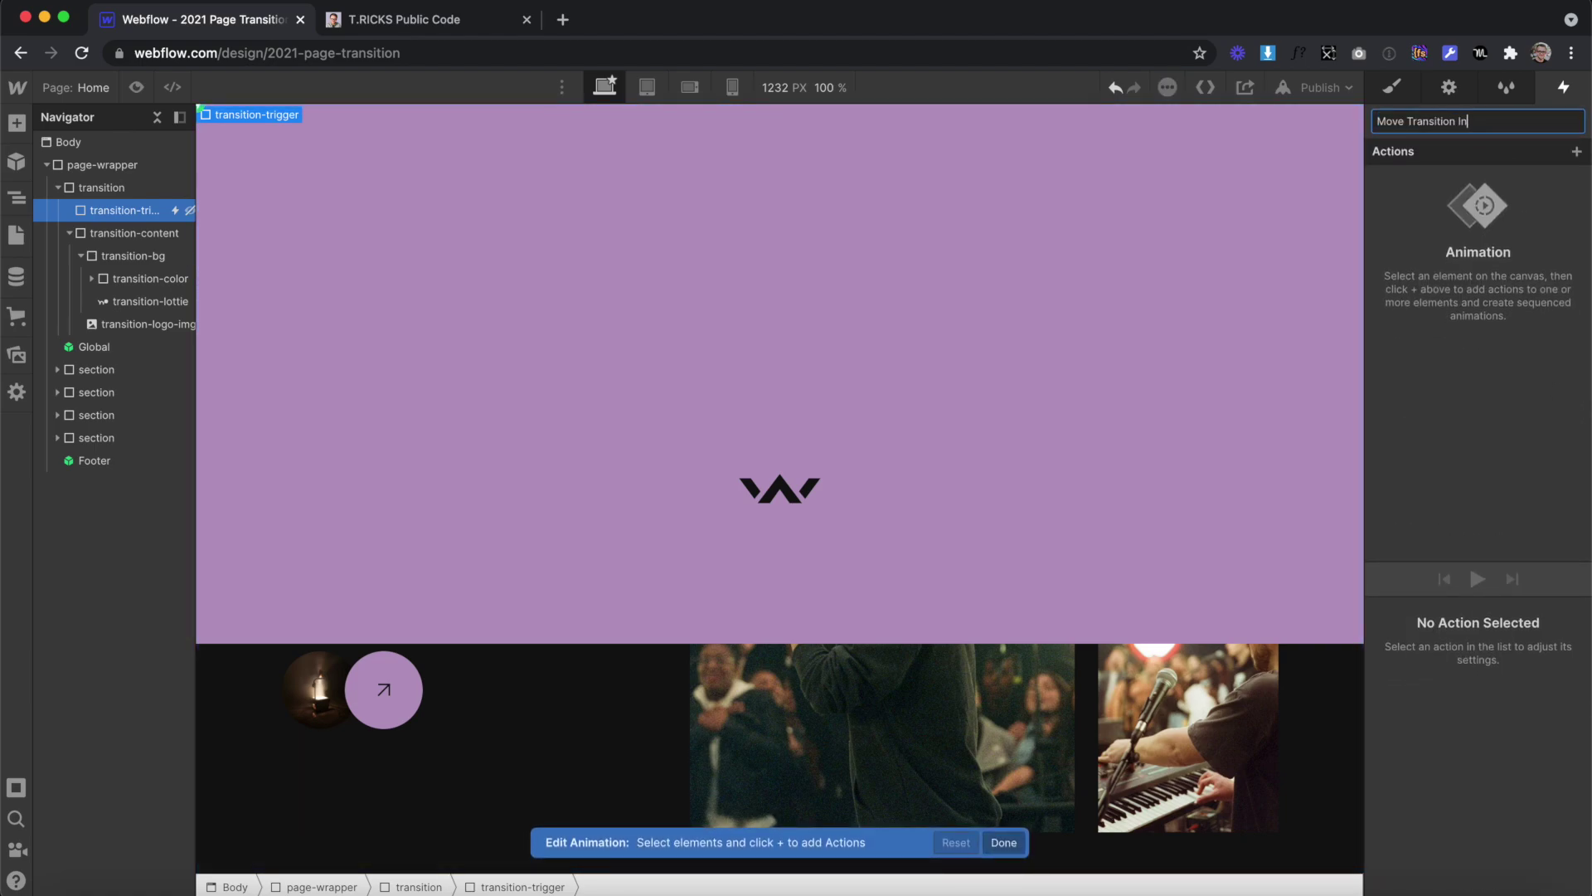
key(Return)
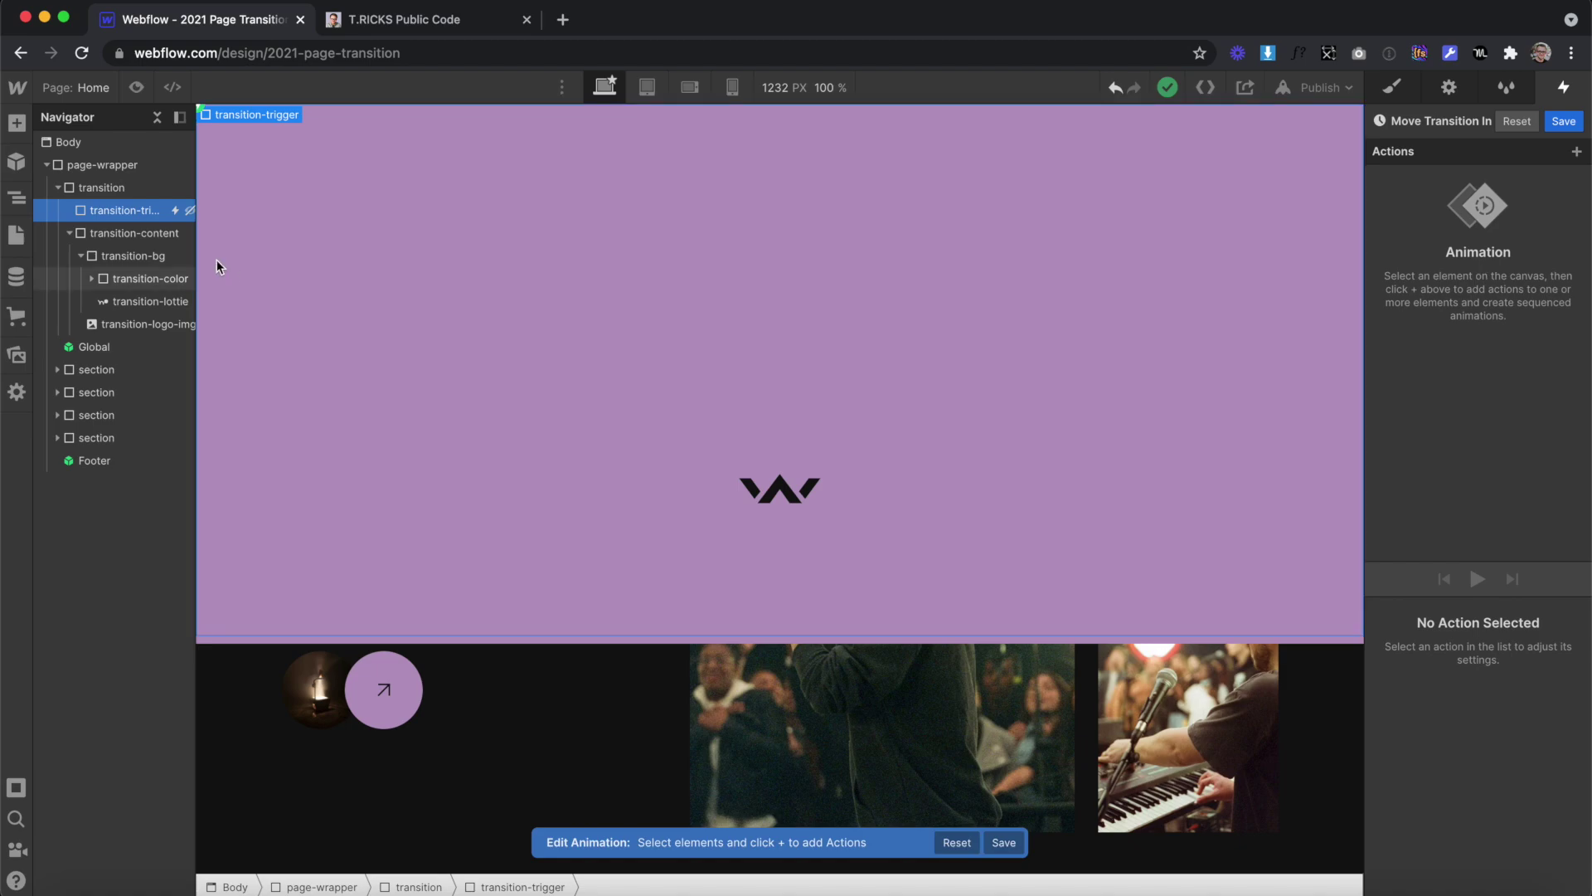
- Add a Hide/Show action and a Move action for the transition overlay element
click(92, 189)
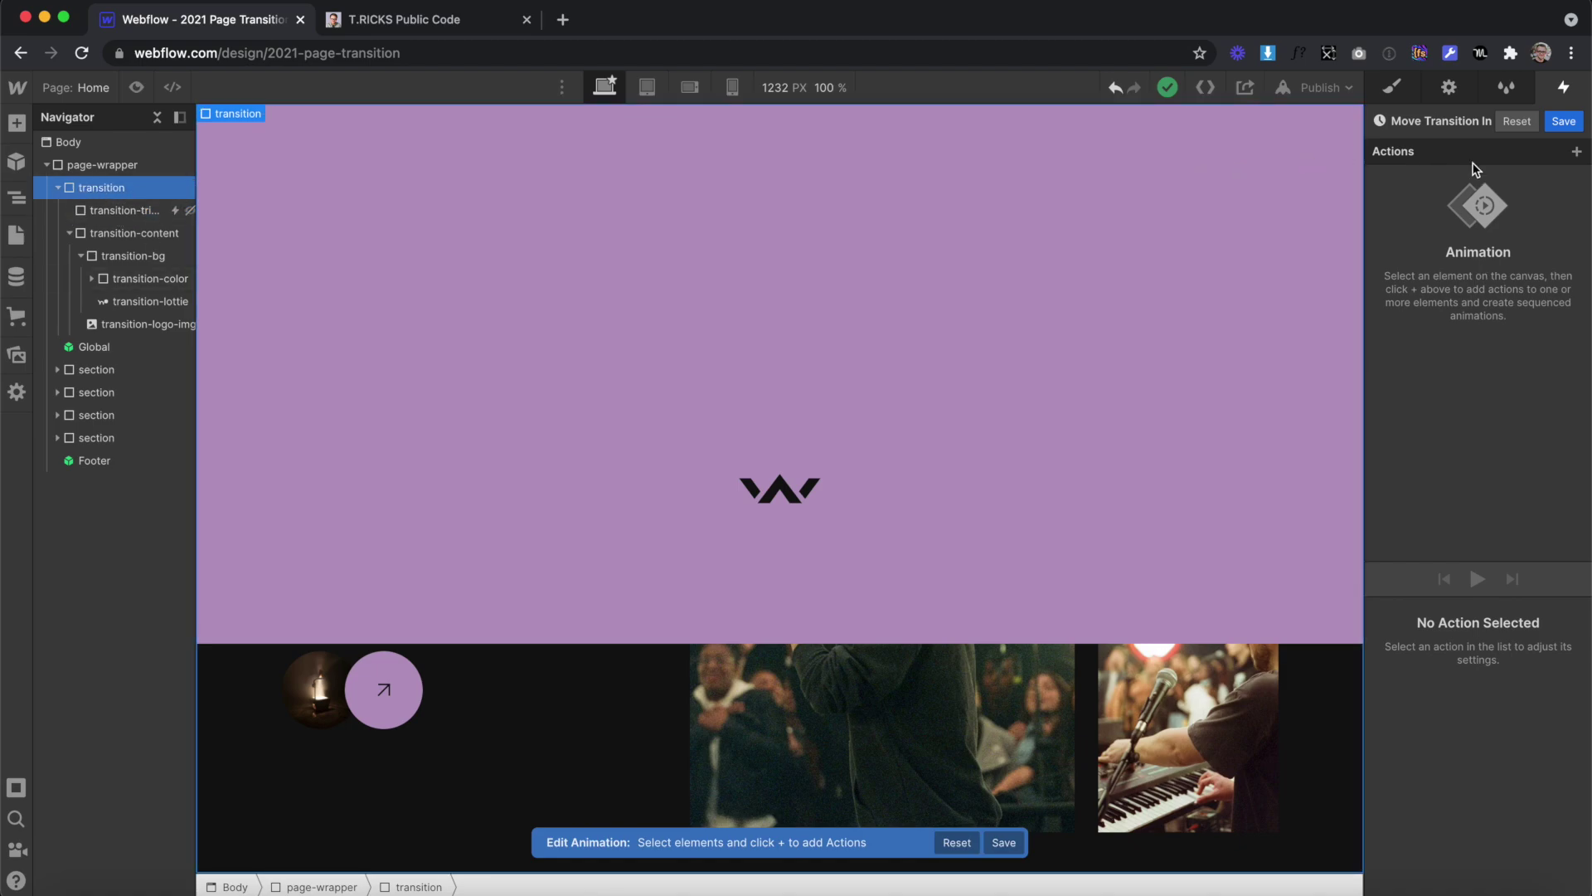
click(1576, 152)
click(1480, 478)
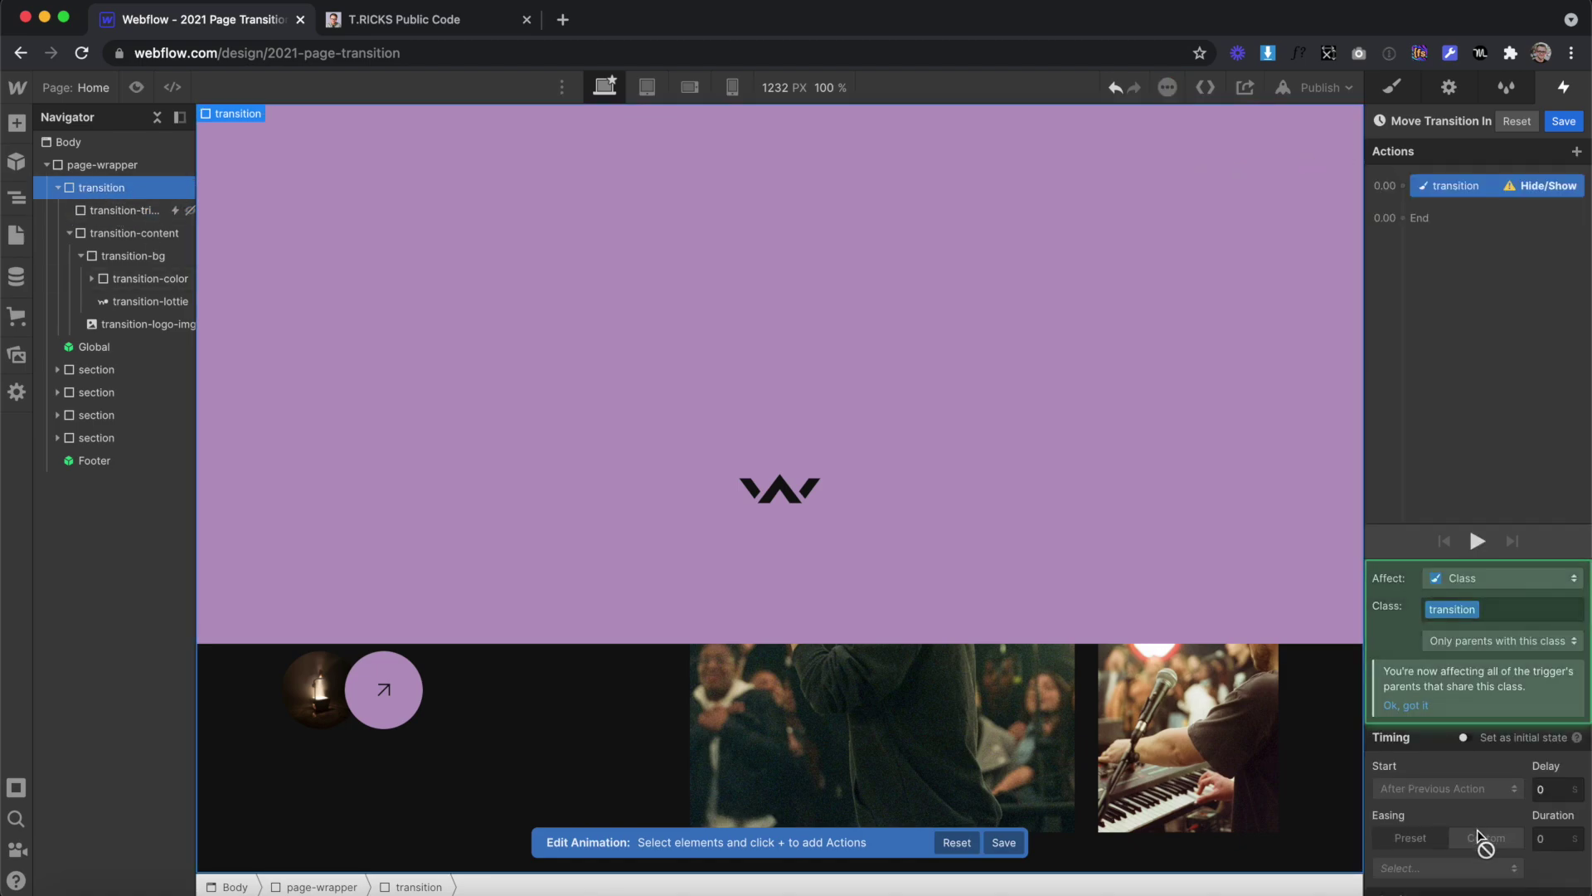
scroll(1457, 842, down, 3)
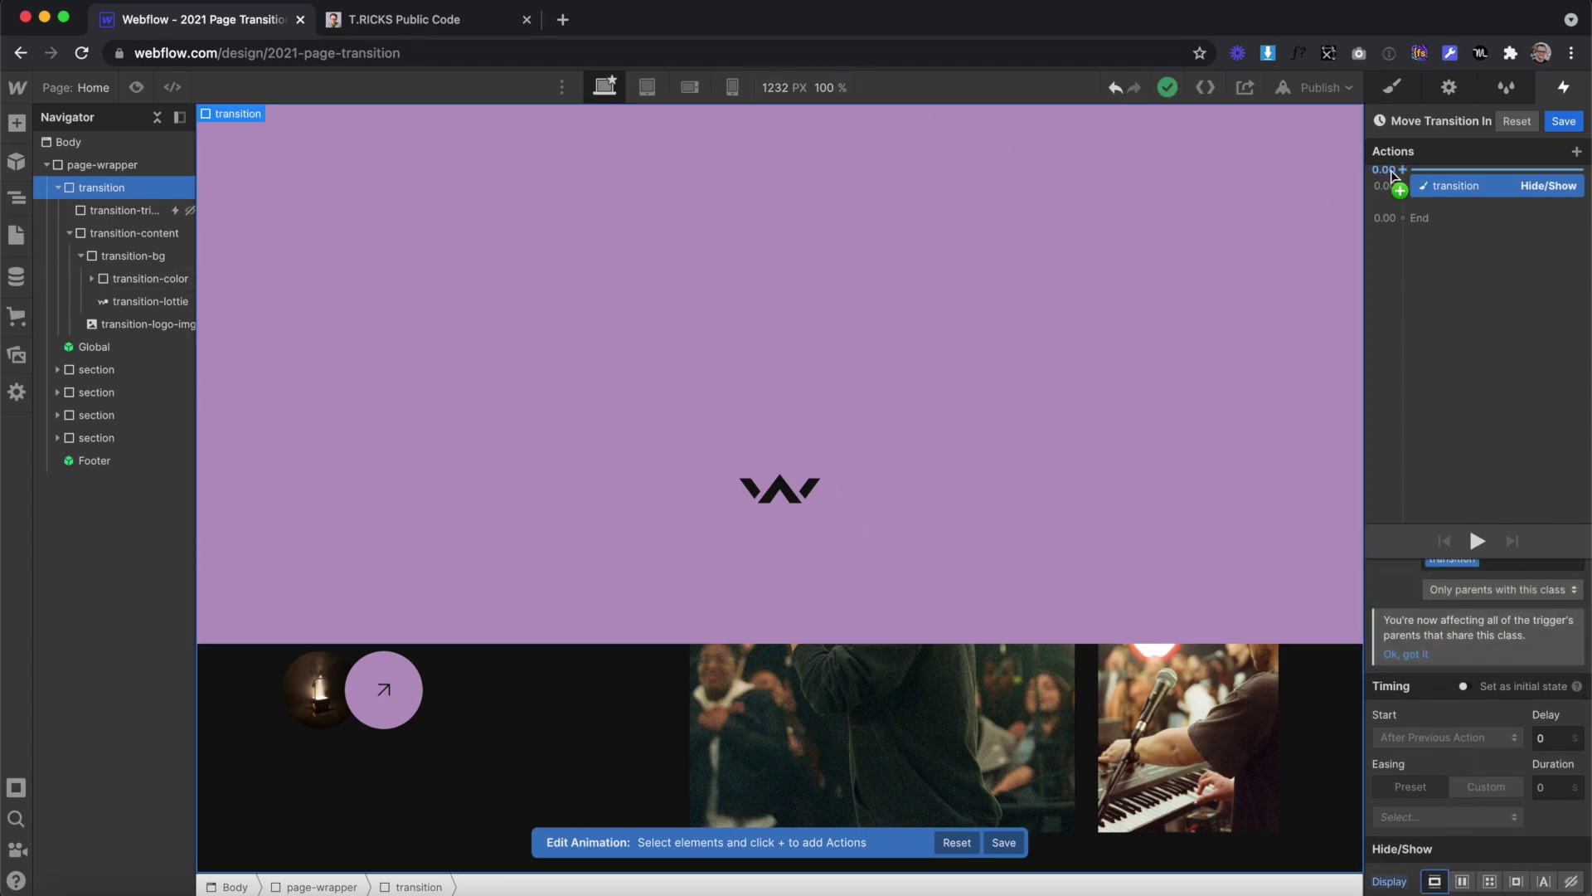
click(1576, 152)
click(1428, 240)
- Set the Move to 0% Y, 0.5 s delay, 0.4 s duration and Out Sine easing
scroll(1545, 760, down, 2)
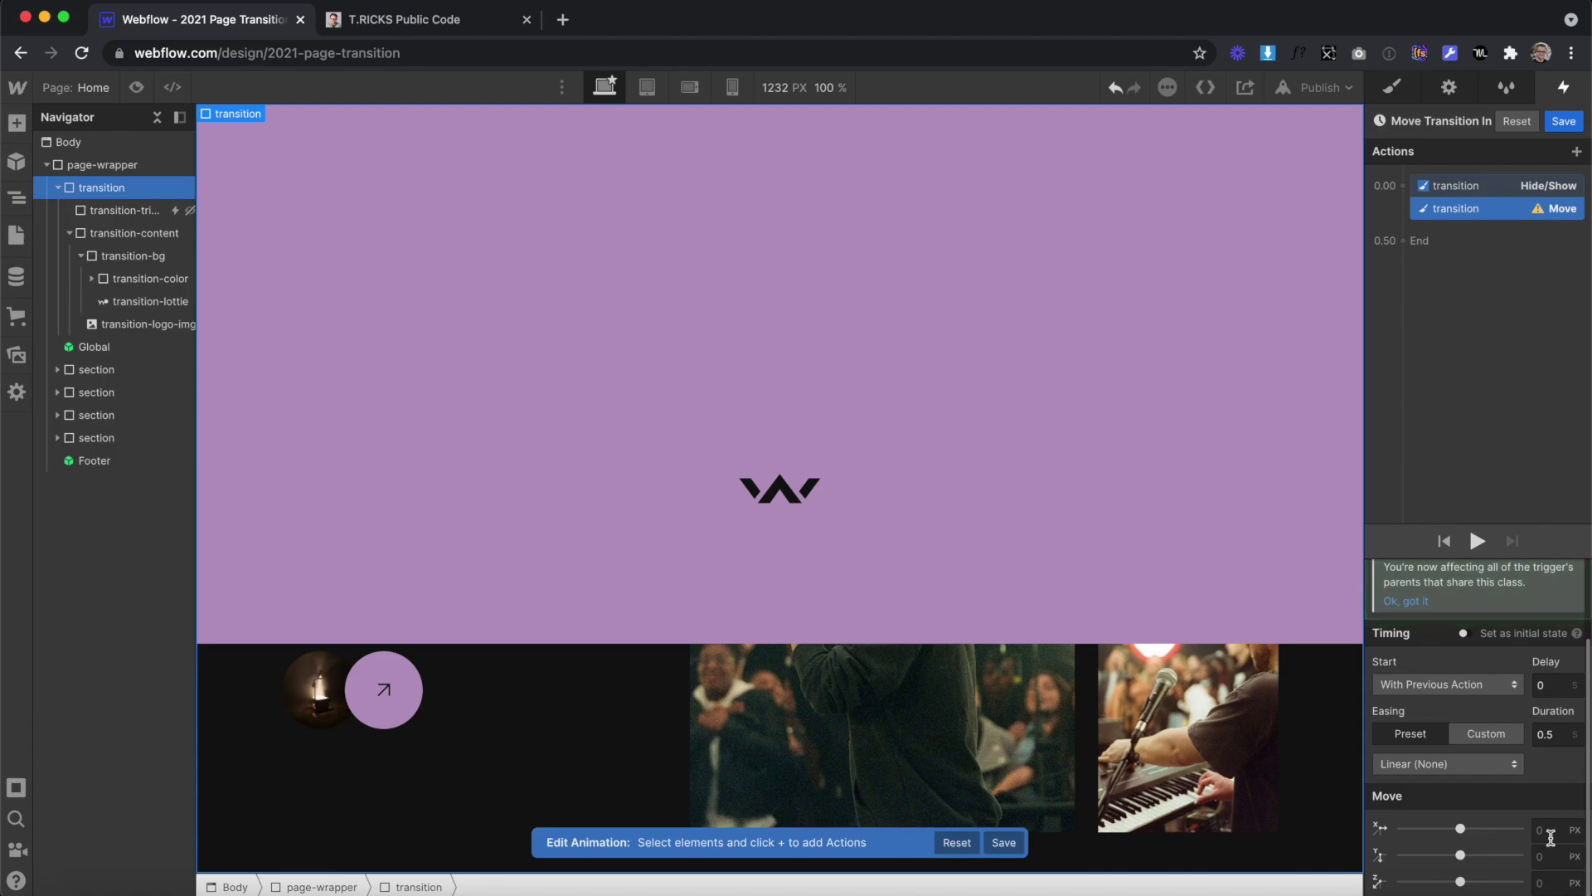
click(1544, 855)
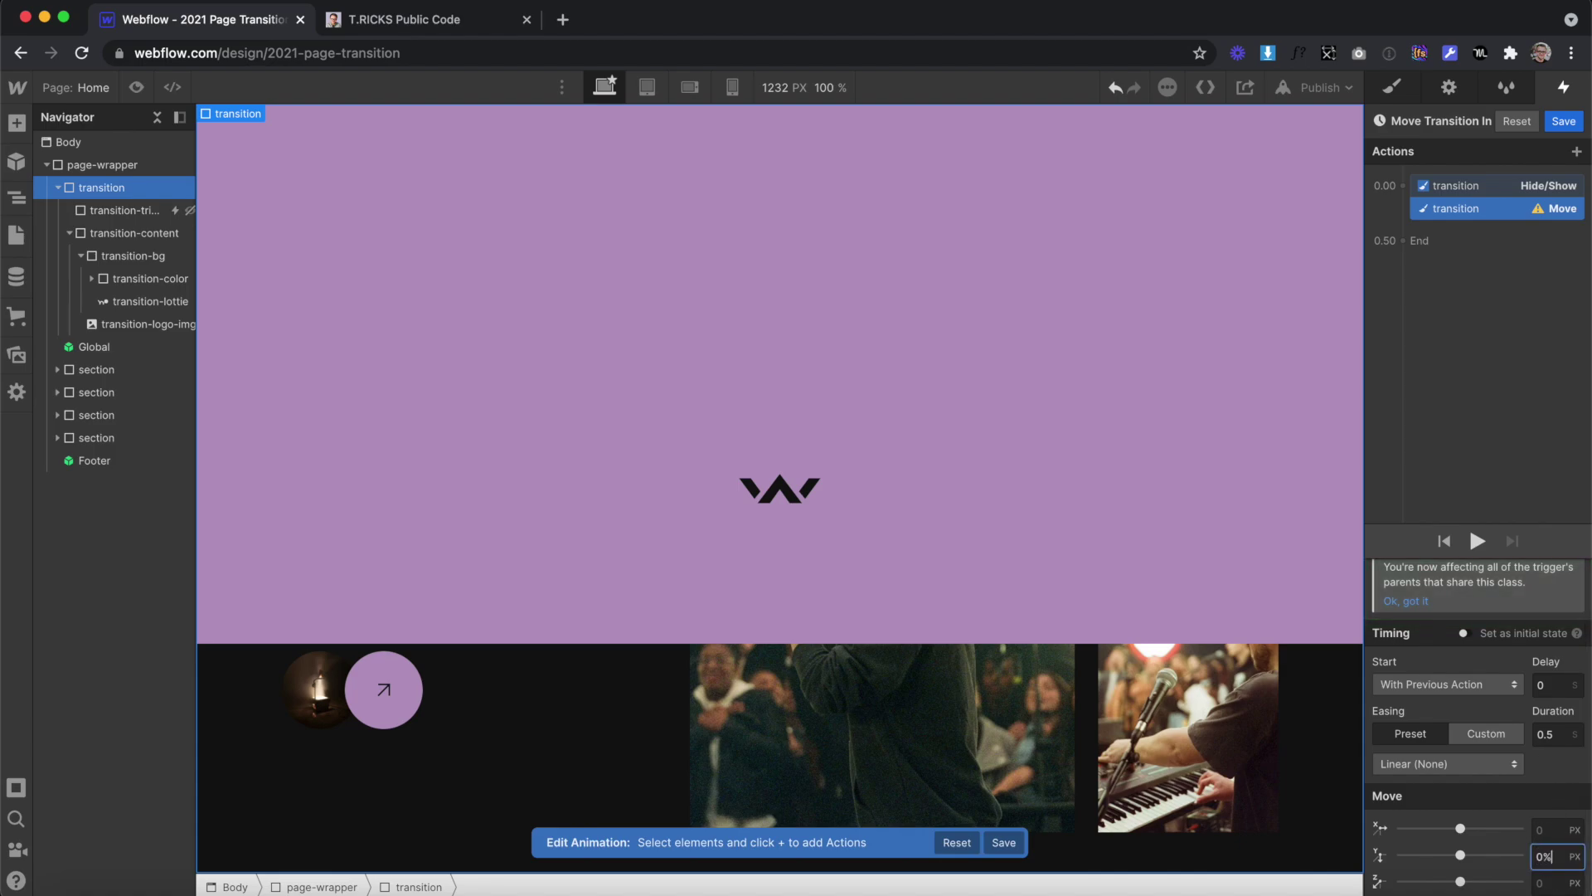
click(1547, 685)
click(1561, 737)
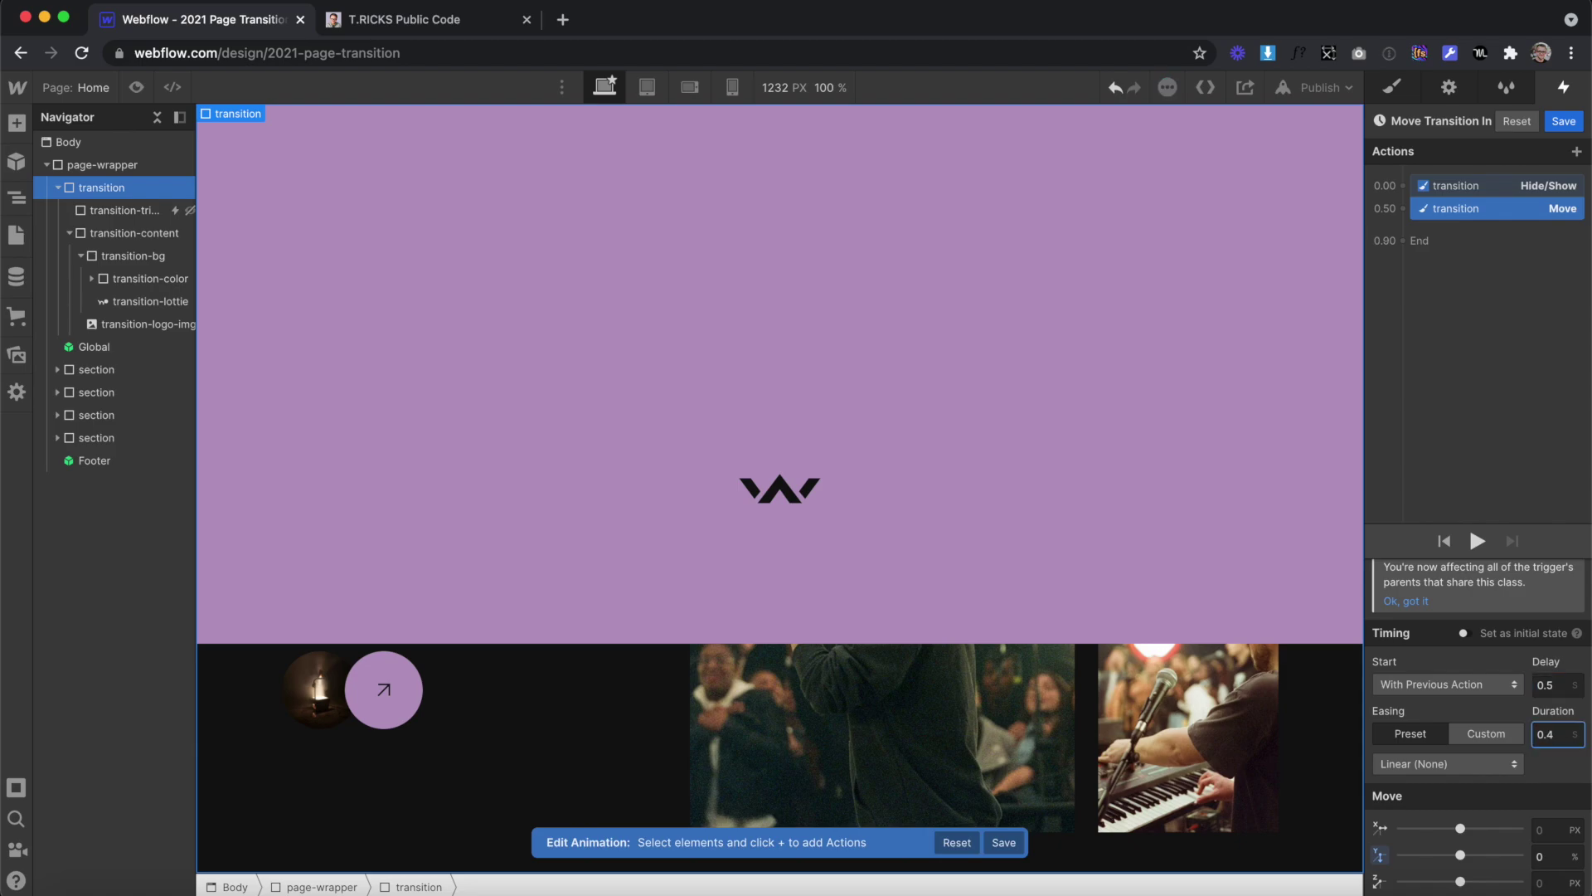
click(1491, 764)
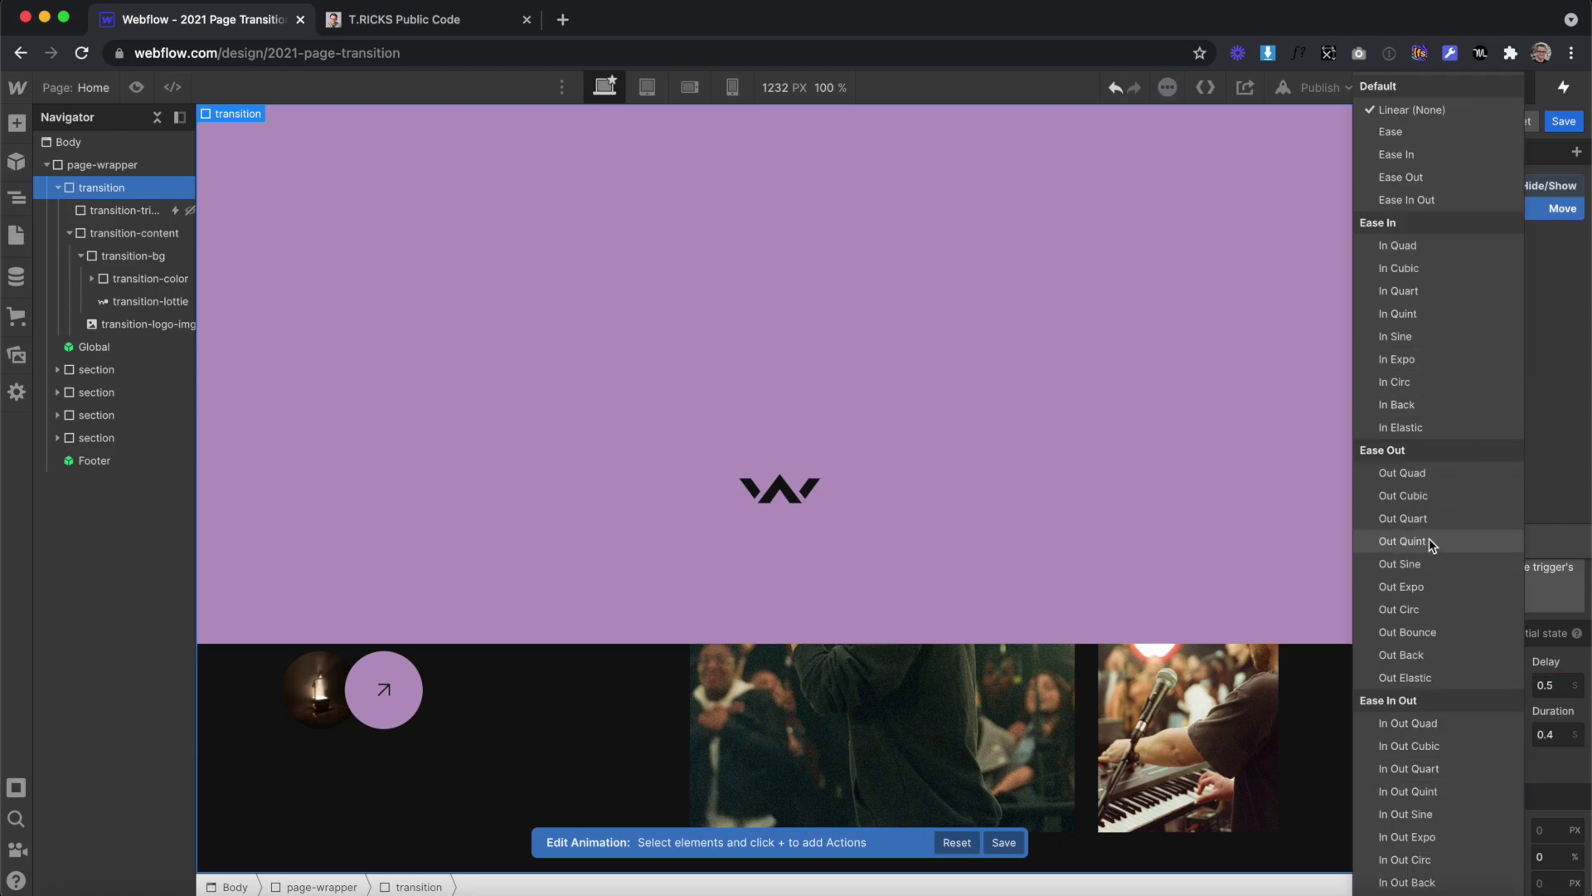
click(1425, 569)
click(141, 301)
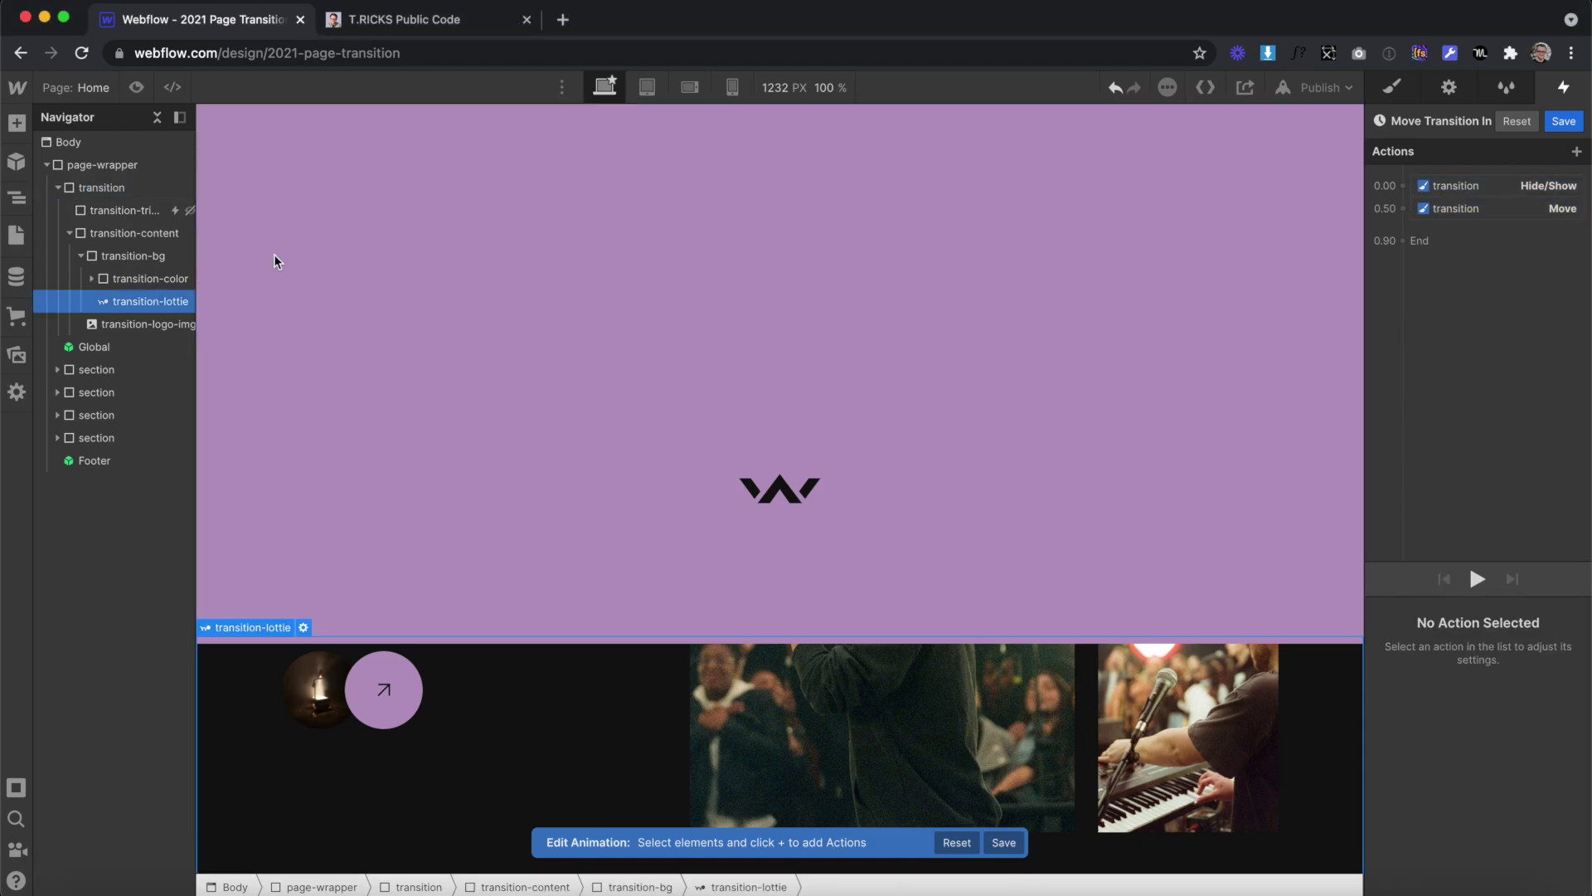
- Add a Lottie playback action for transition-lottie and adjust its duration
click(1433, 226)
click(1408, 514)
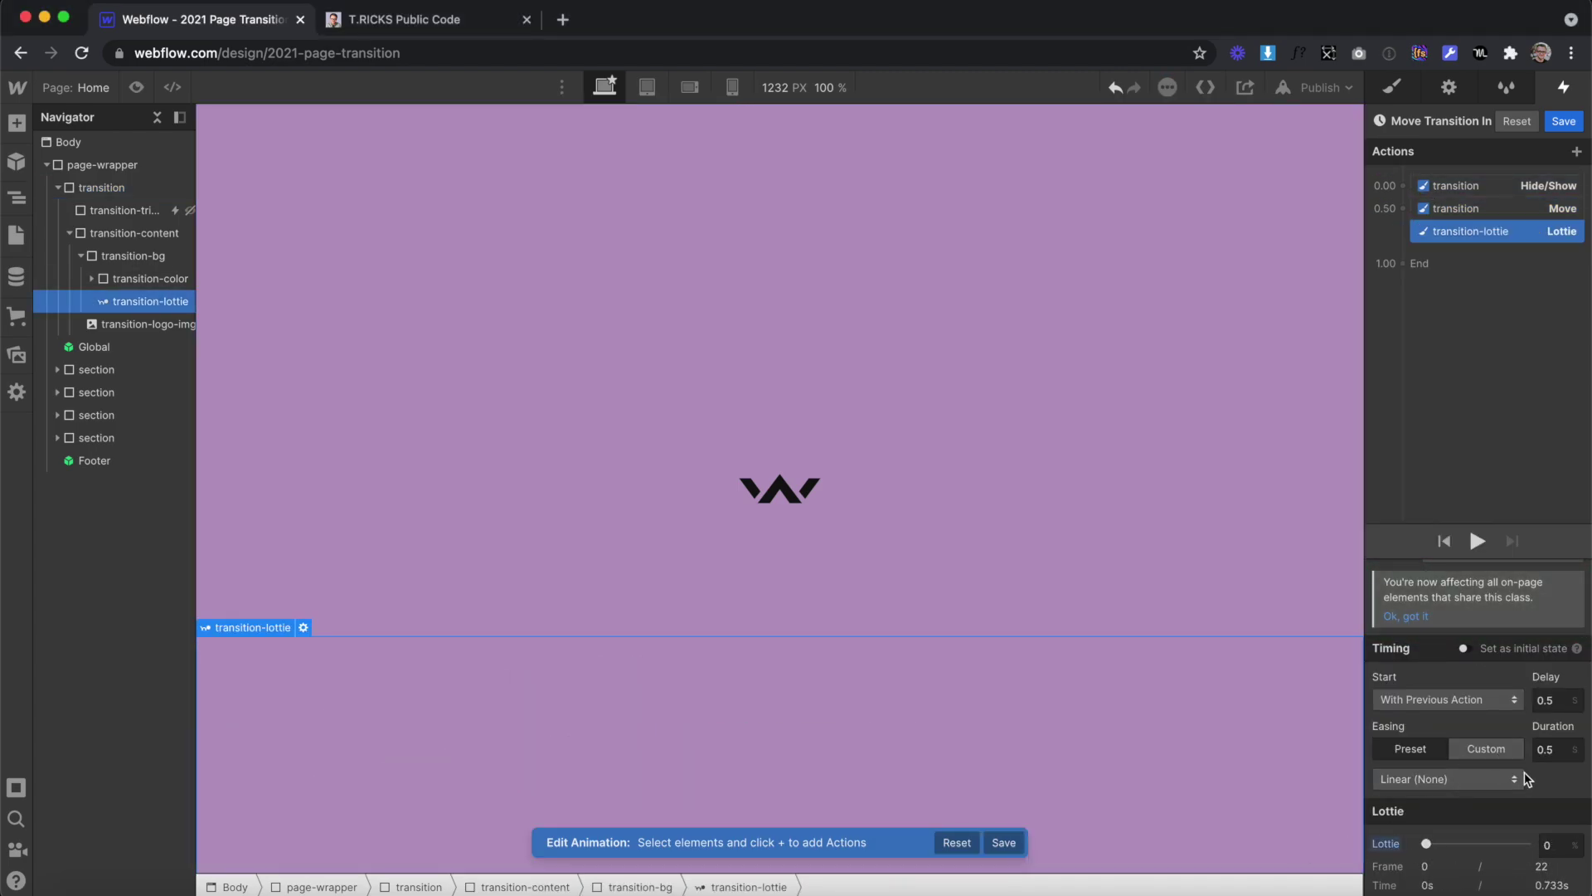
click(1557, 749)
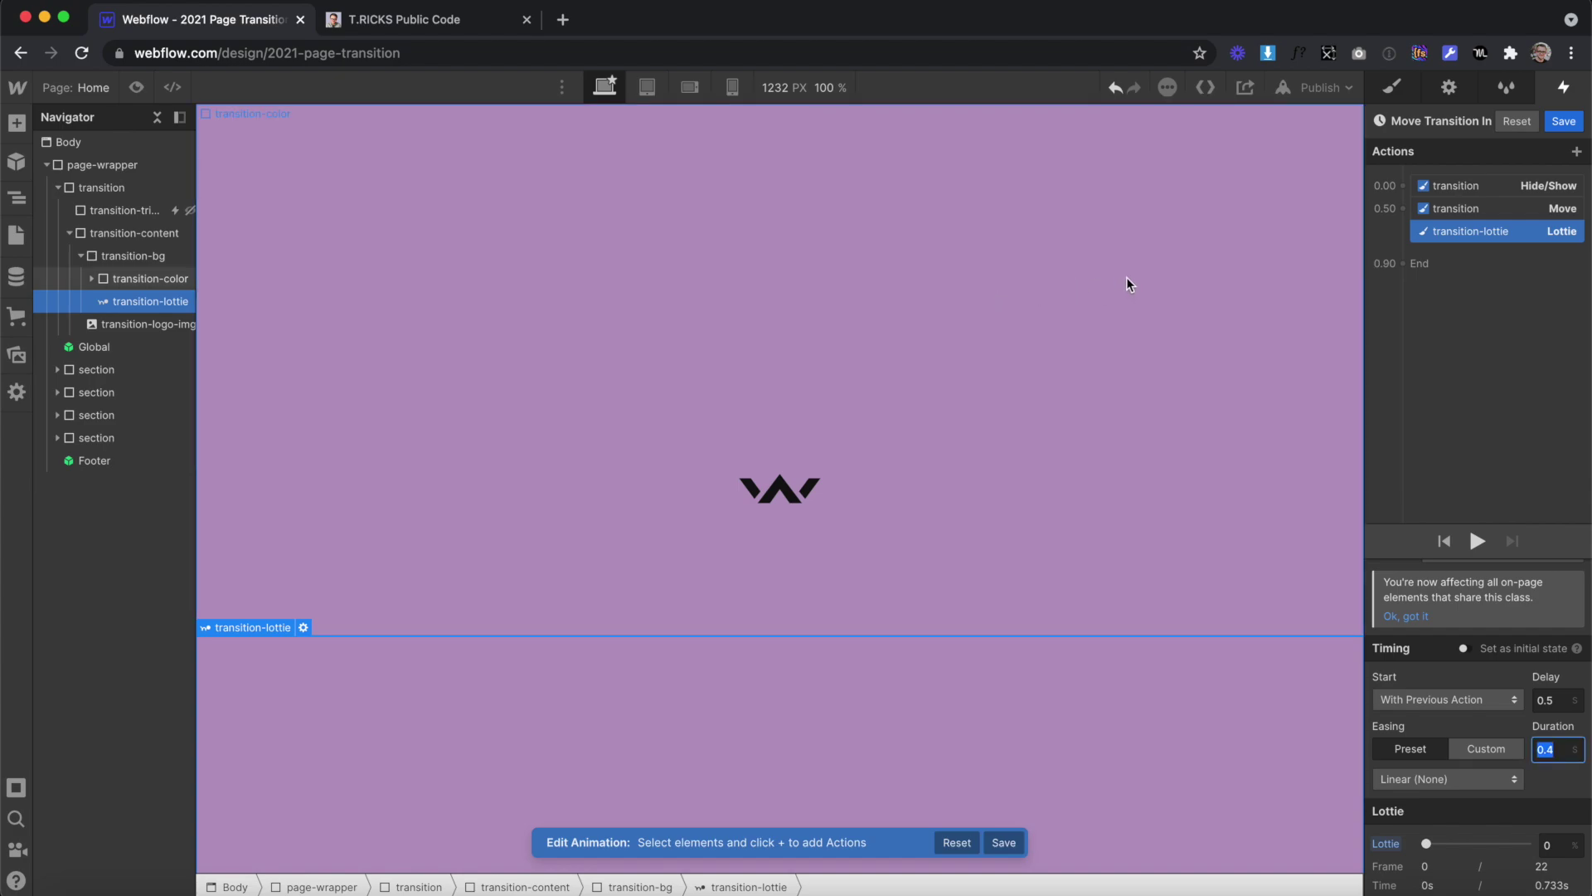
- Add an opacity fade to the transition logo with 0.8 s delay and 0.3 s duration
click(779, 489)
click(1399, 229)
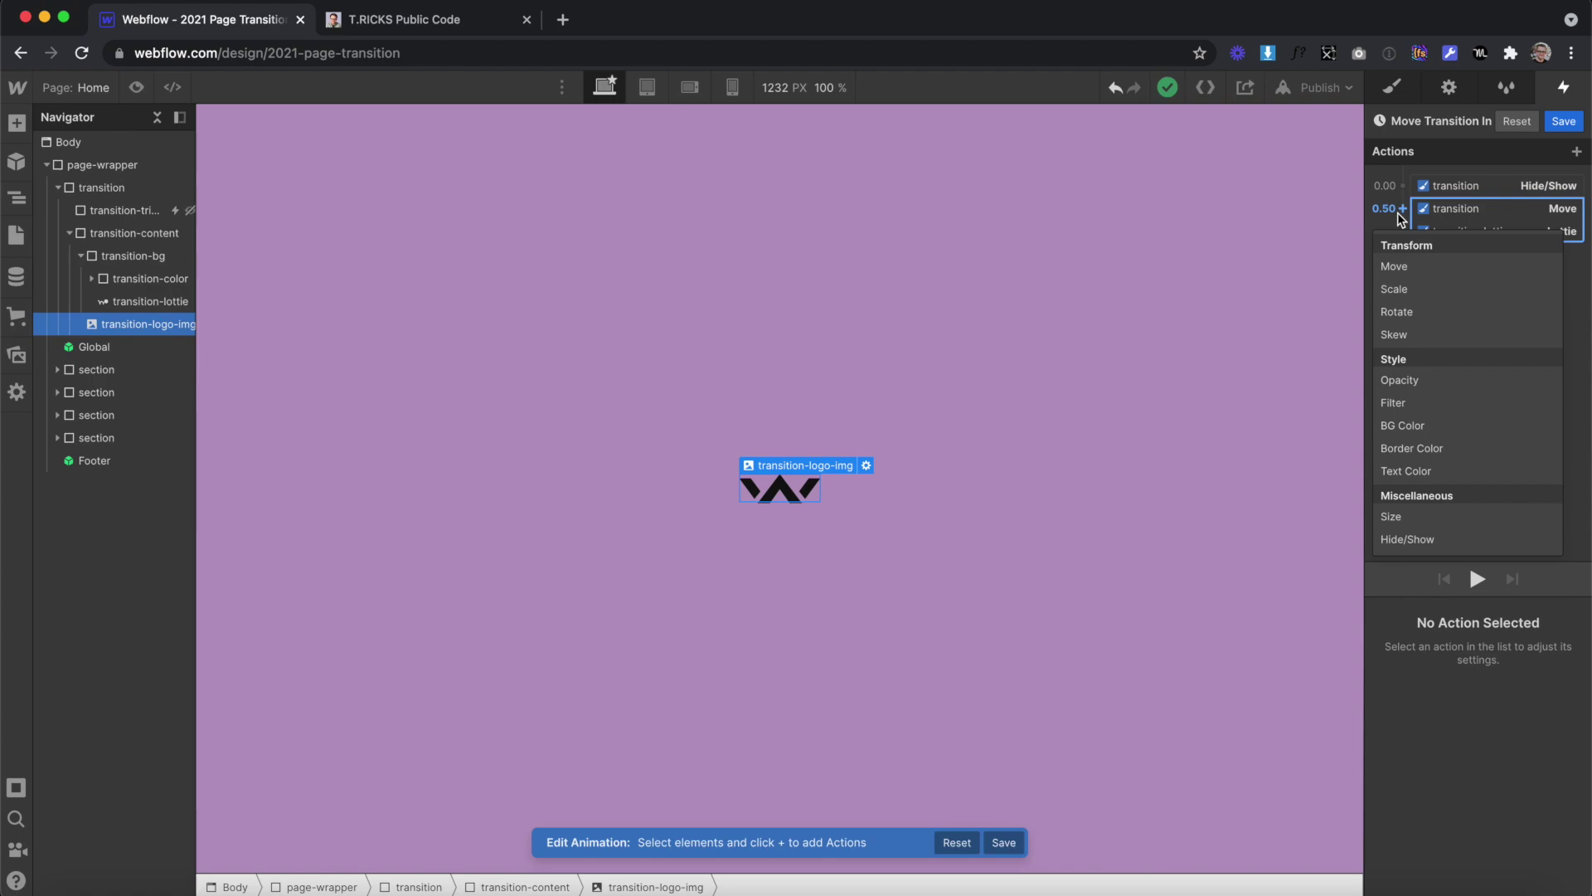
click(1418, 385)
text(0.)
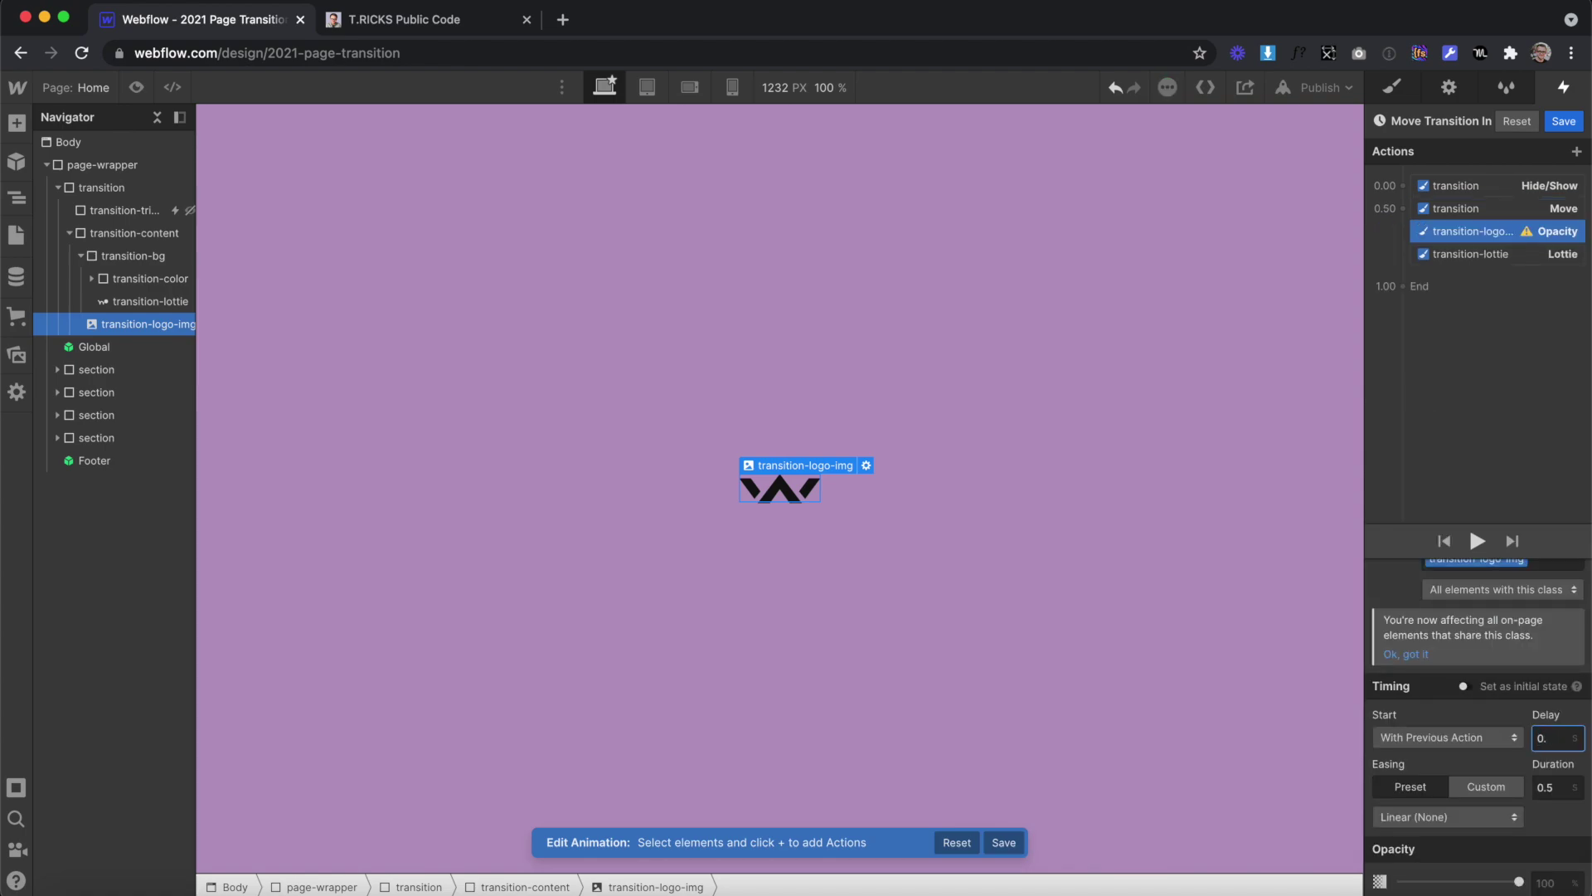
text(8)
key(Tab)
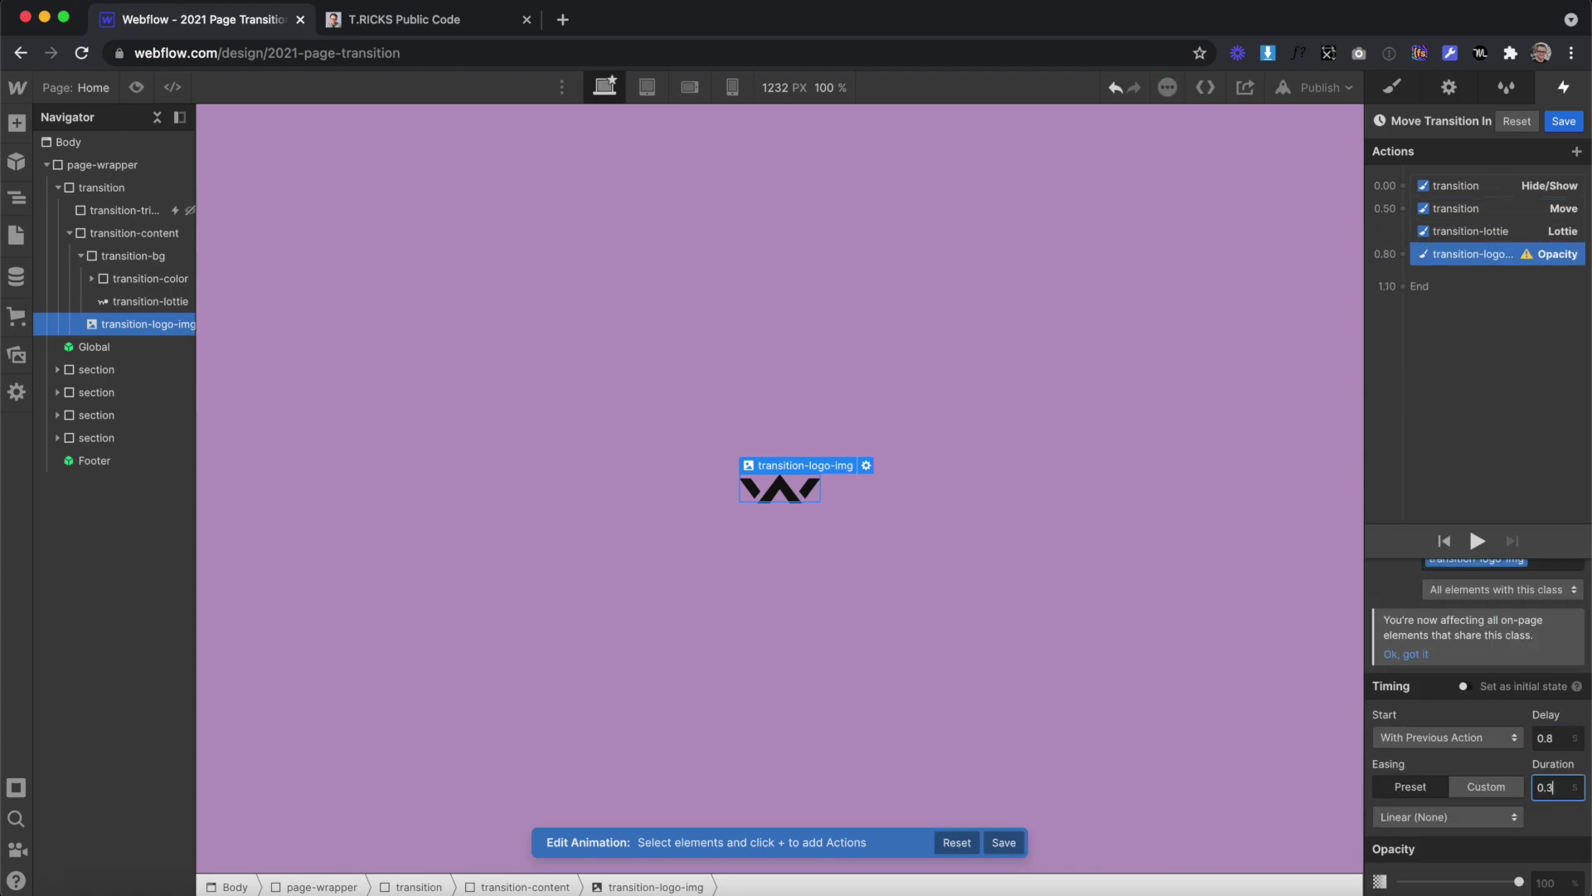
text(0.3)
key(Return)
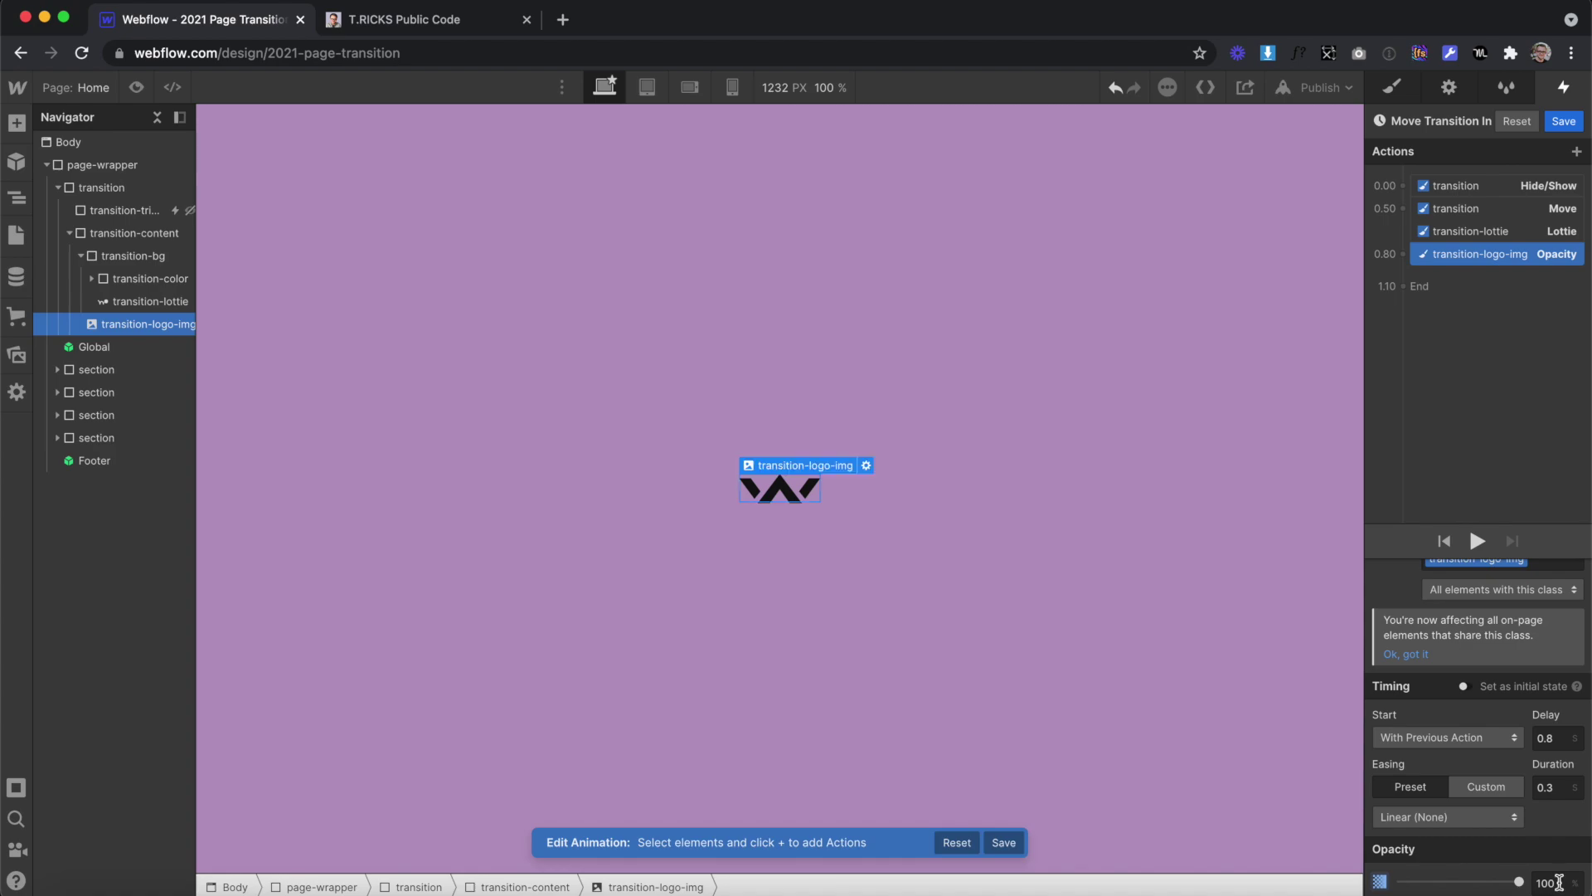
- Save the animation, set the transition overlay's Display to none, and copy the head code snippet
click(1563, 121)
click(1569, 272)
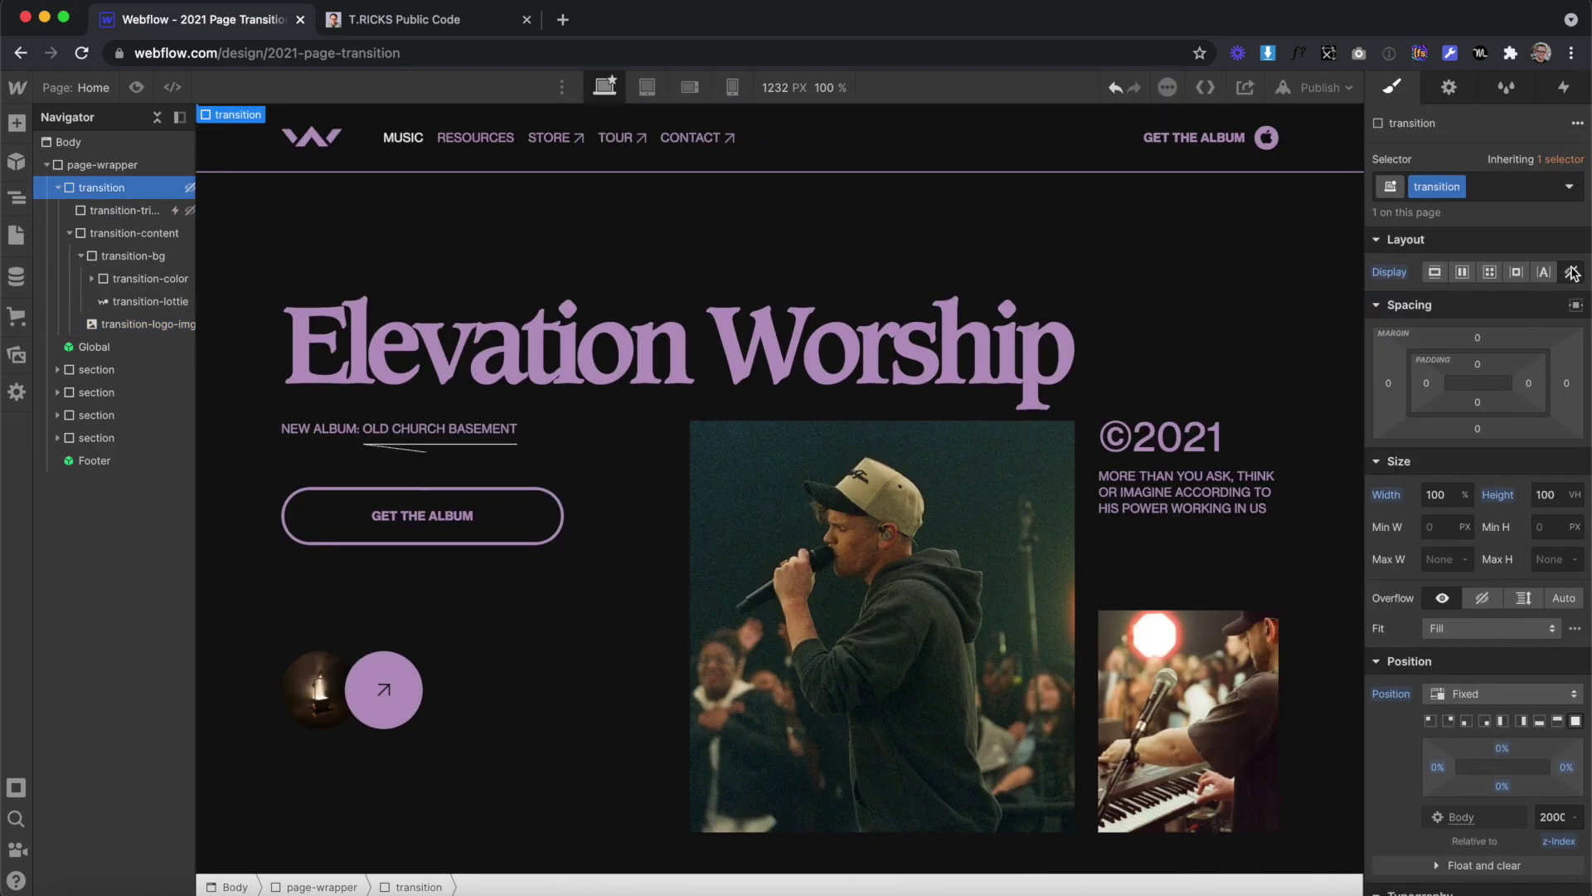
key(ctrl+Tab)
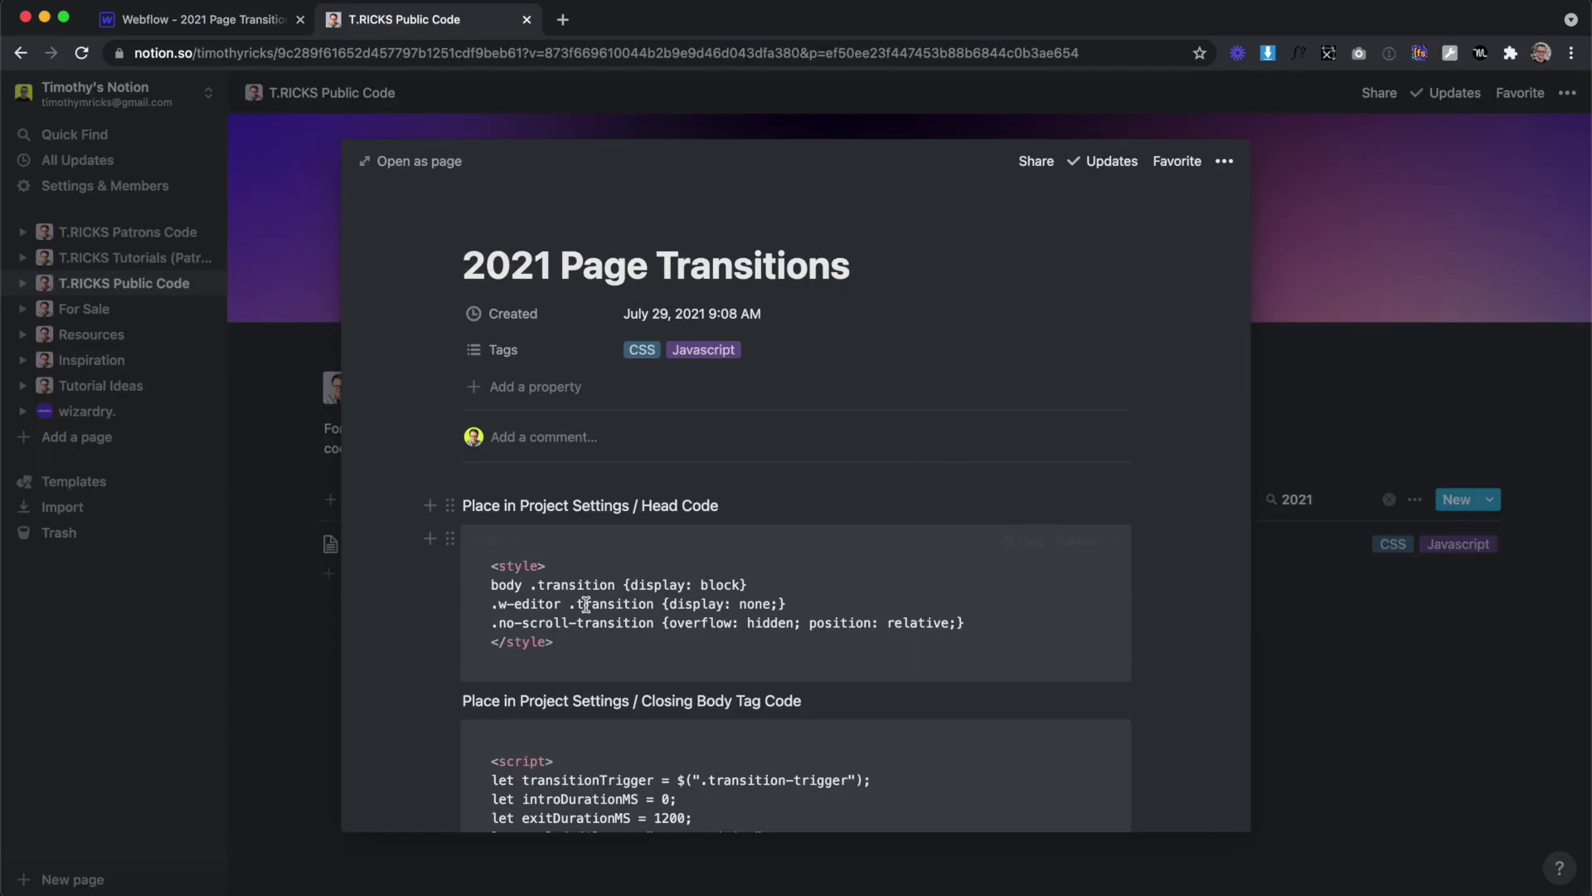
mouse_move(1024, 551)
click(1018, 549)
key(ctrl+Tab)
- Paste the transition style block into the project's Head Code and save
click(18, 87)
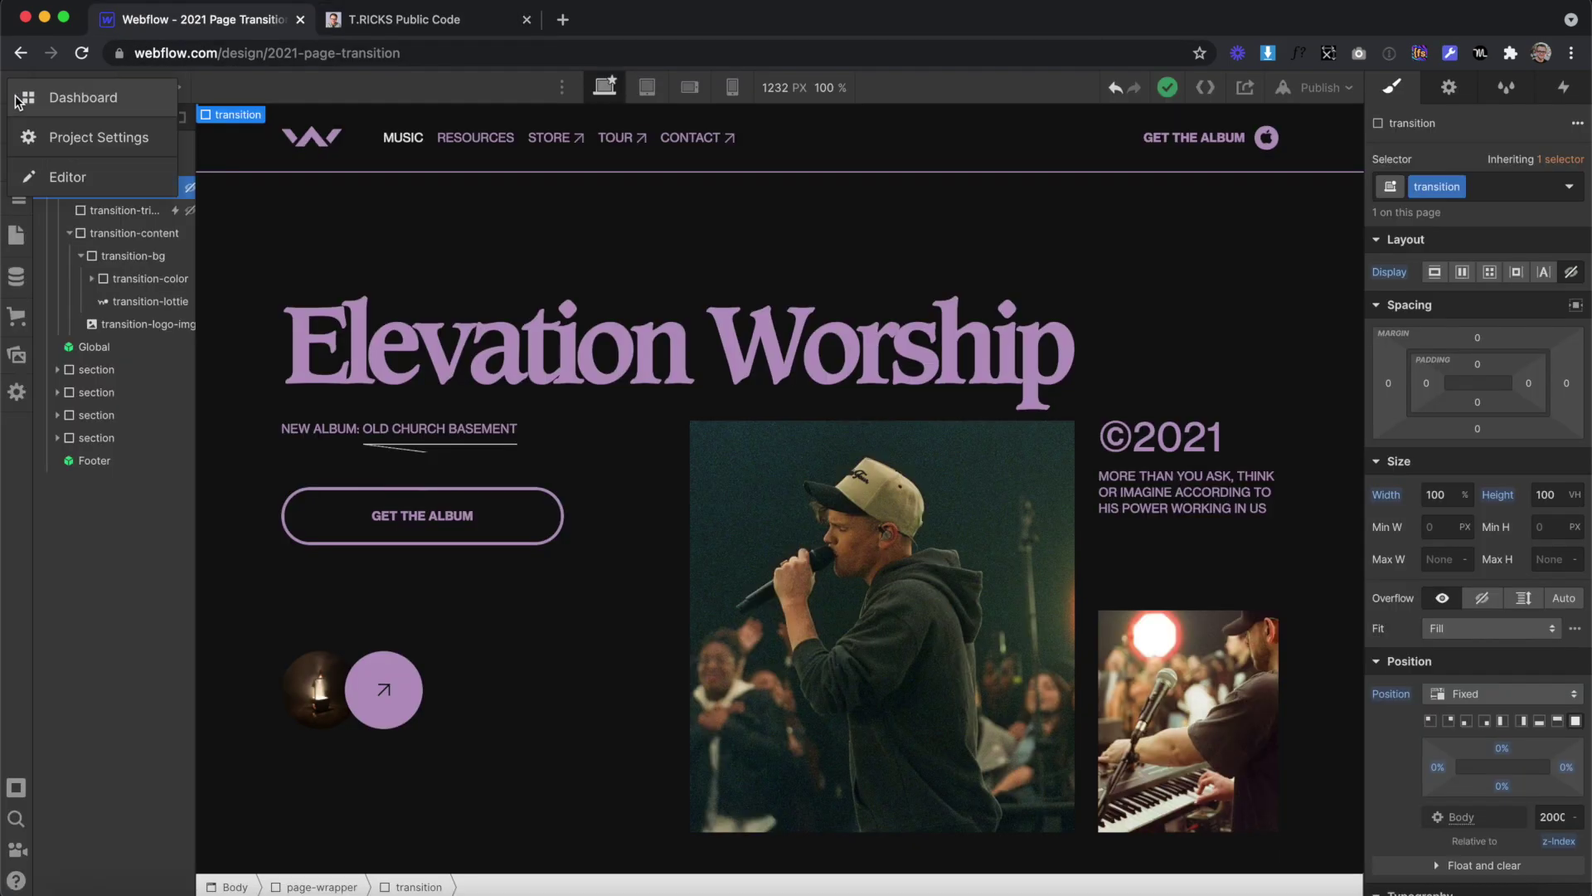
click(95, 138)
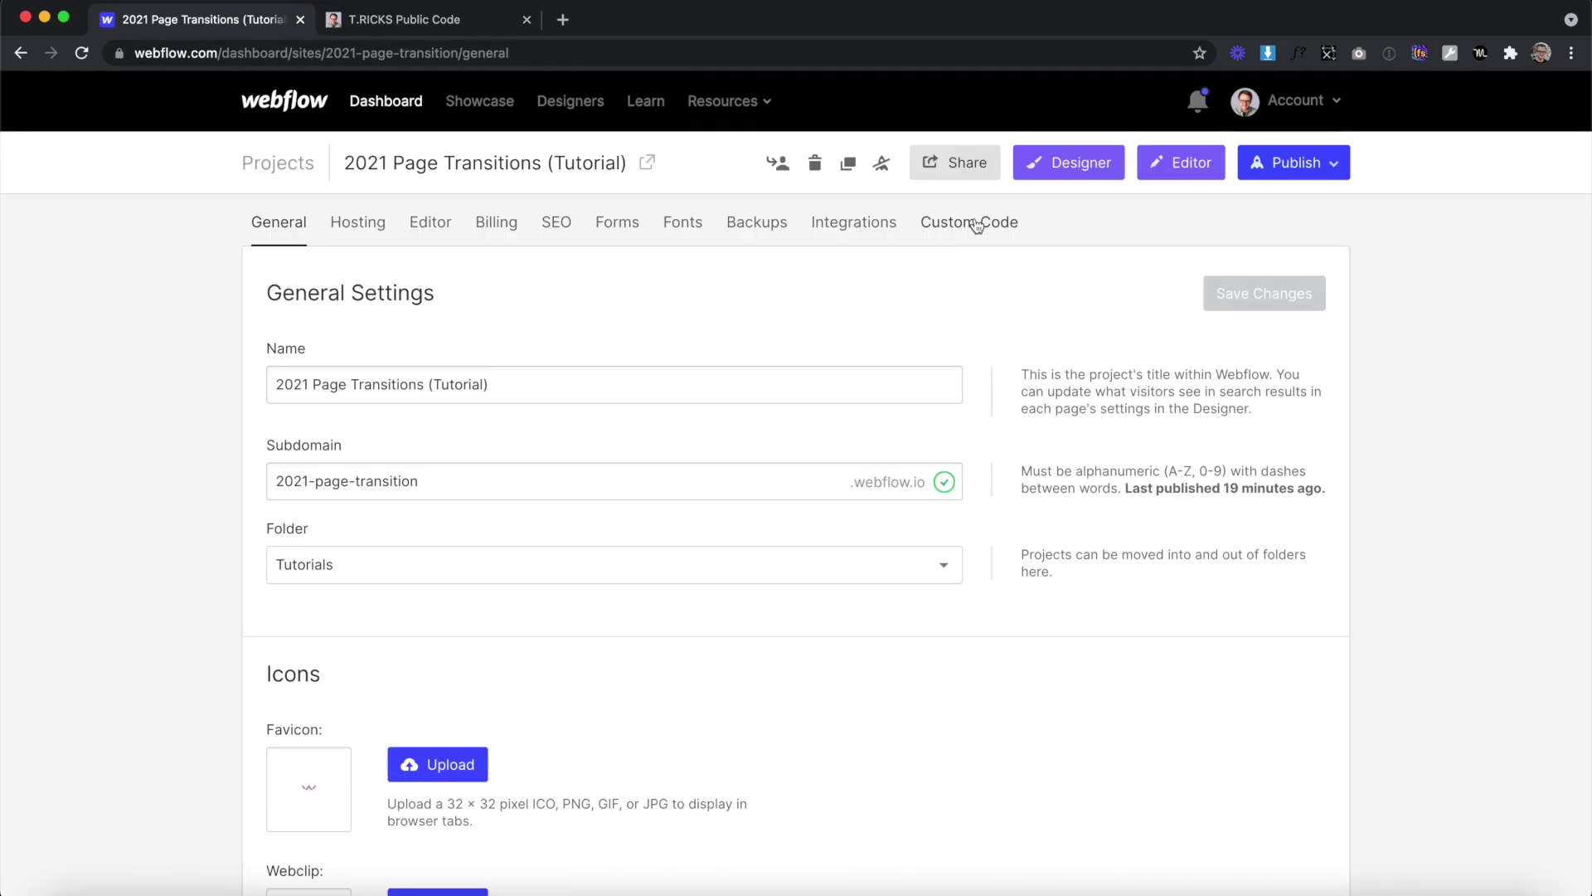
click(977, 226)
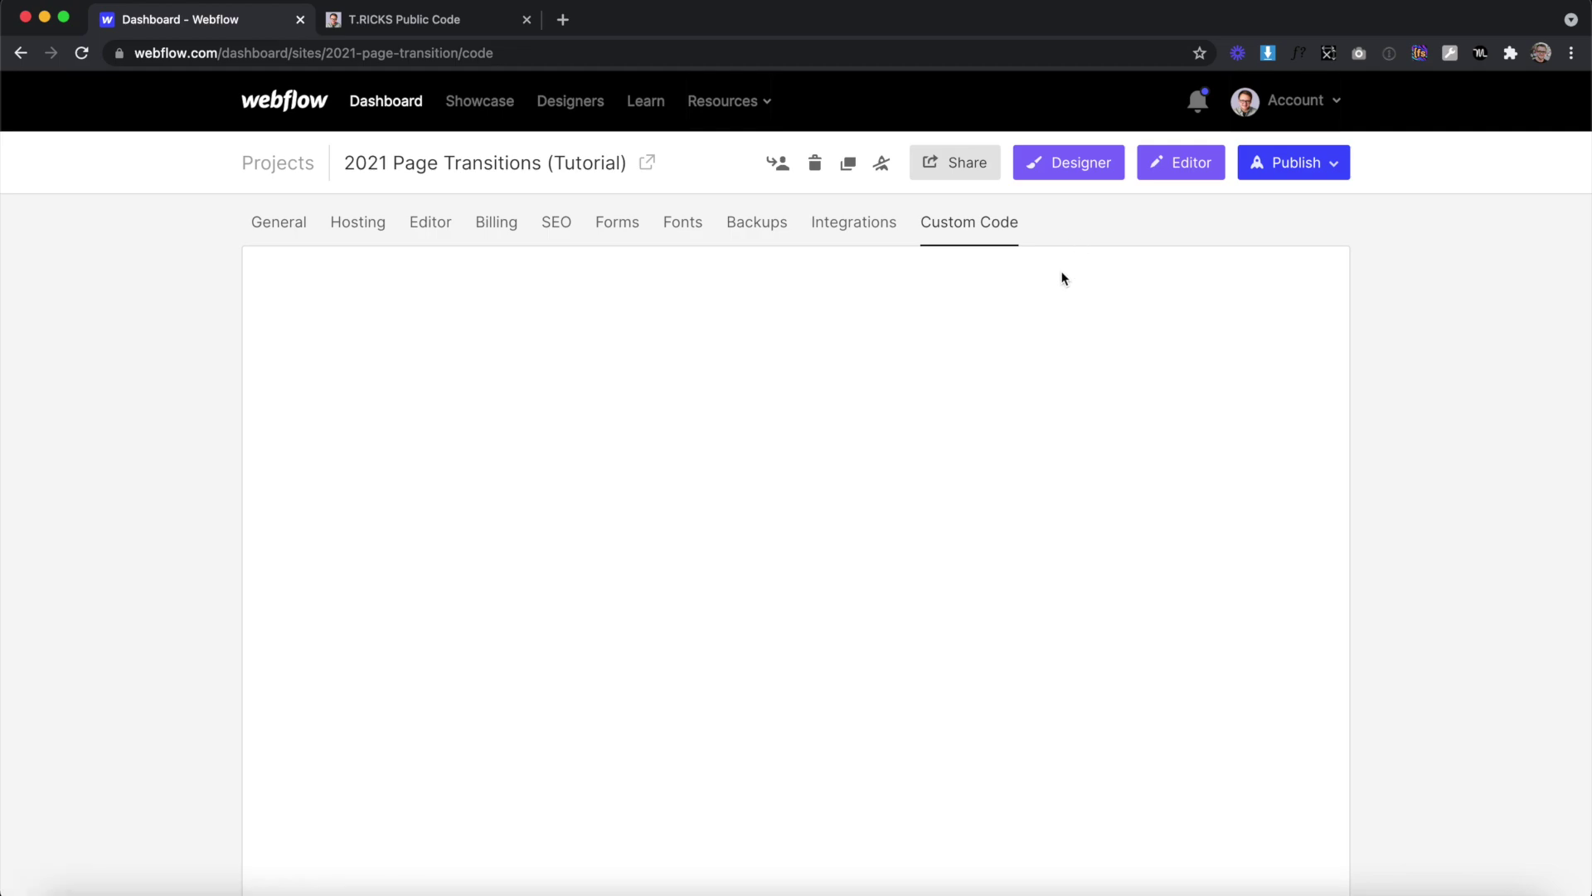
click(426, 601)
key(super+v)
drag(421, 598, 218, 451)
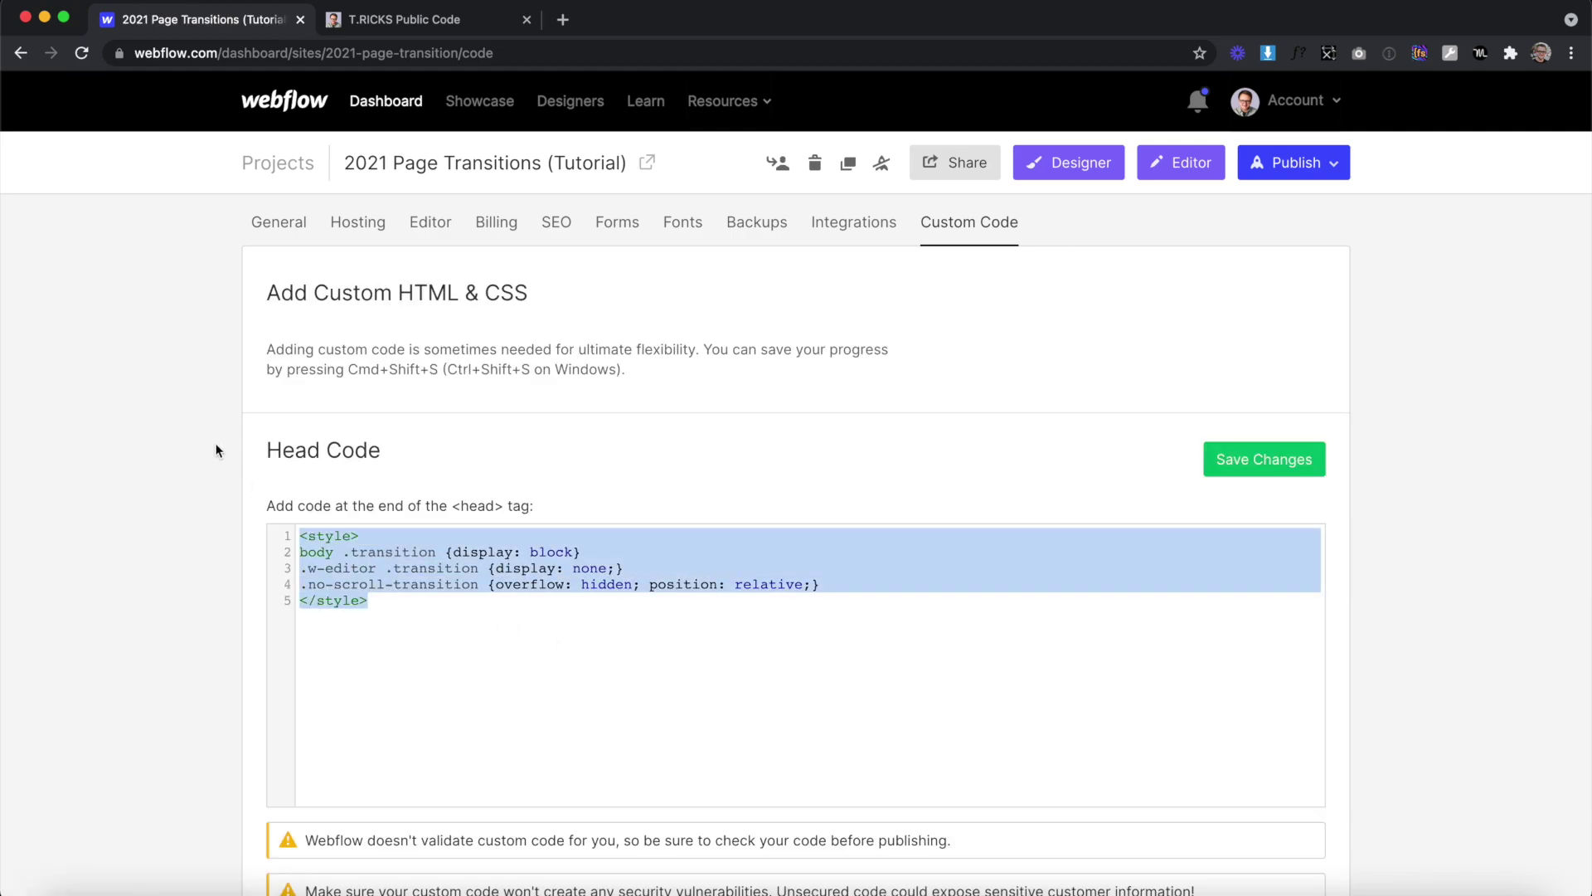
click(1260, 461)
- Copy the transition script and paste it into the Footer Code, then save
key(ctrl+Tab)
scroll(928, 446, down, 2)
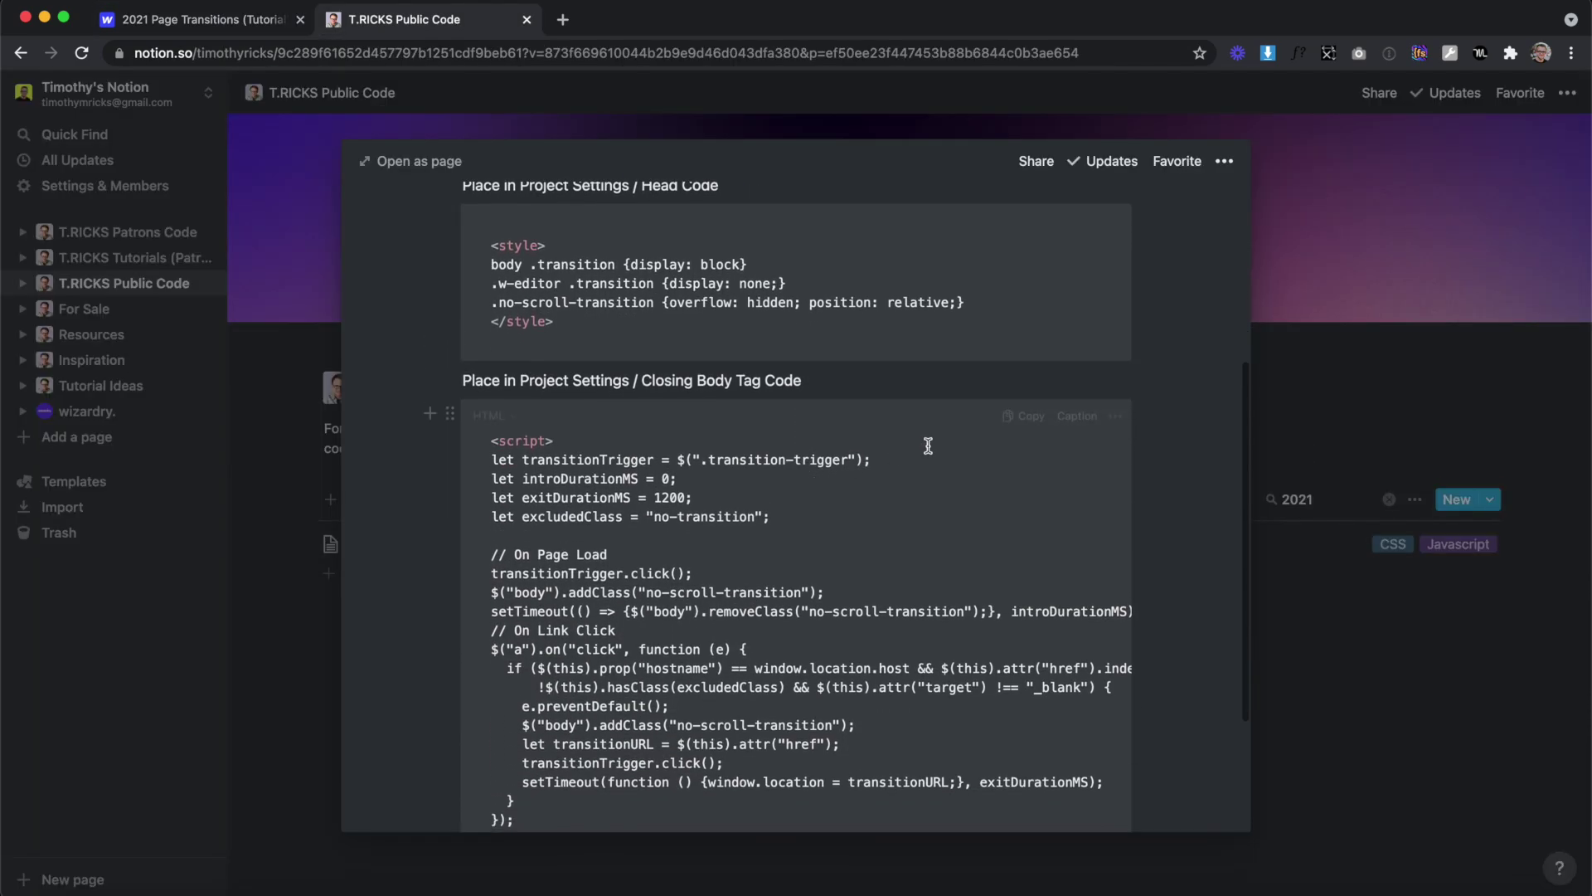
click(1022, 417)
key(ctrl+Tab)
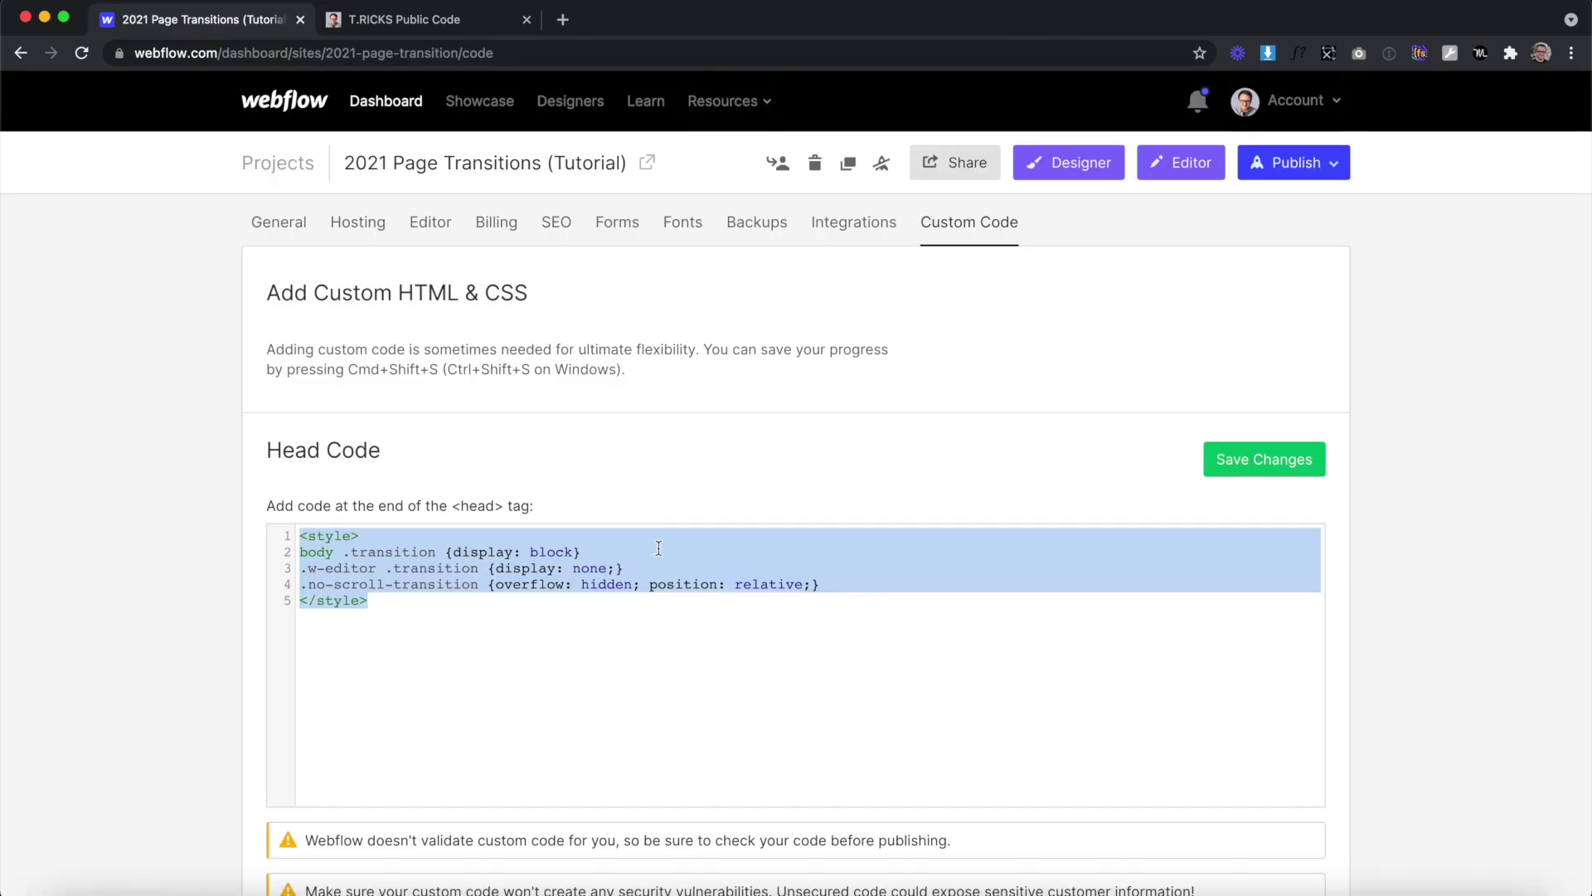
scroll(664, 410, down, 8)
click(520, 572)
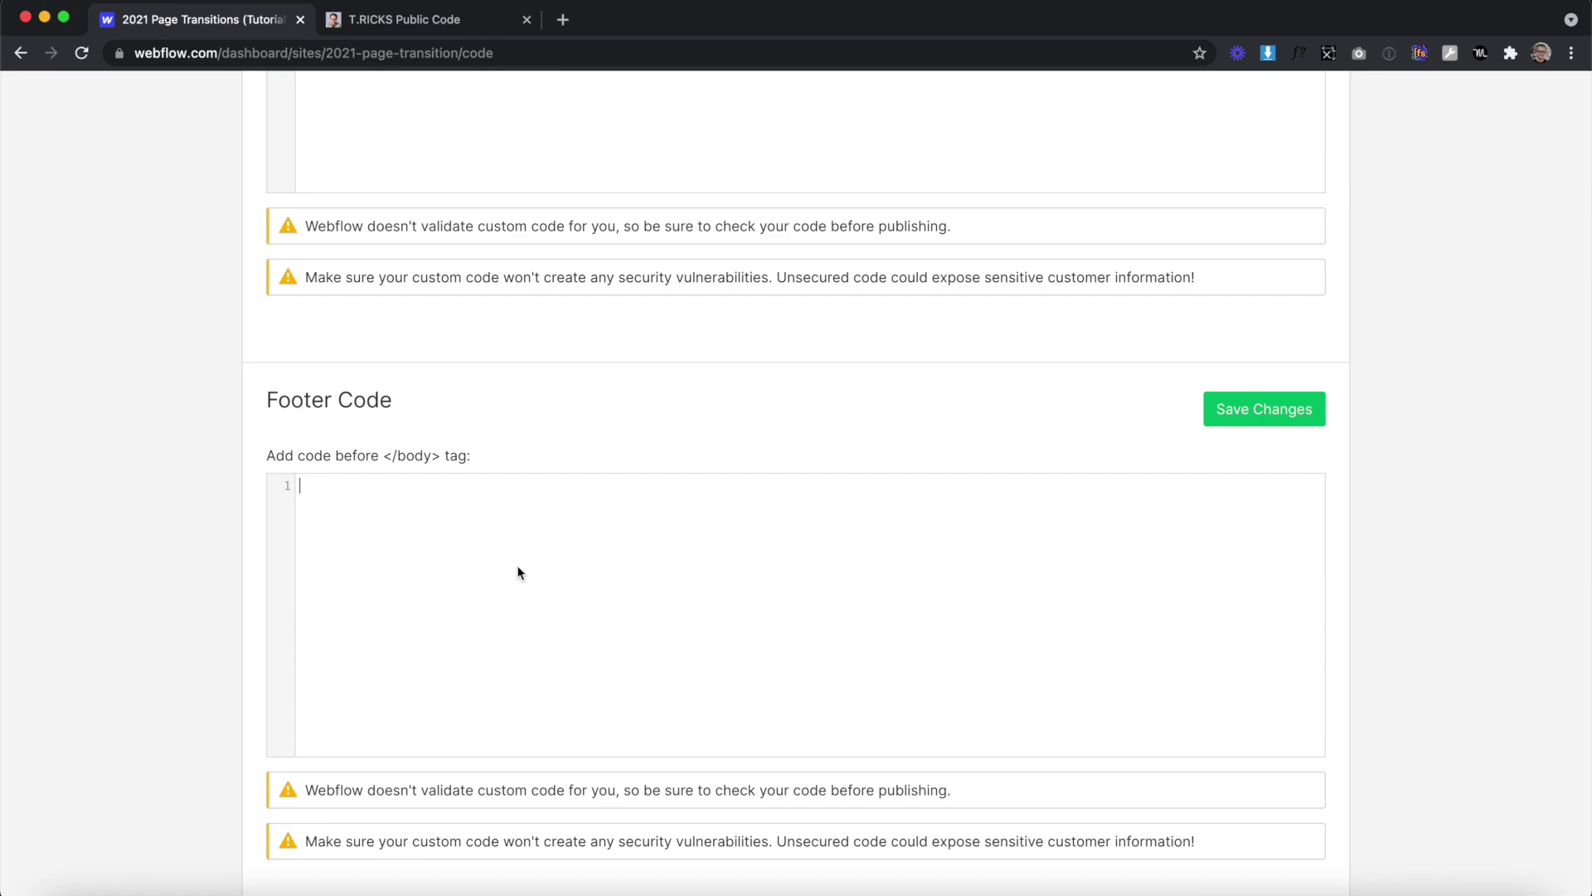
key(super+v)
click(1310, 410)
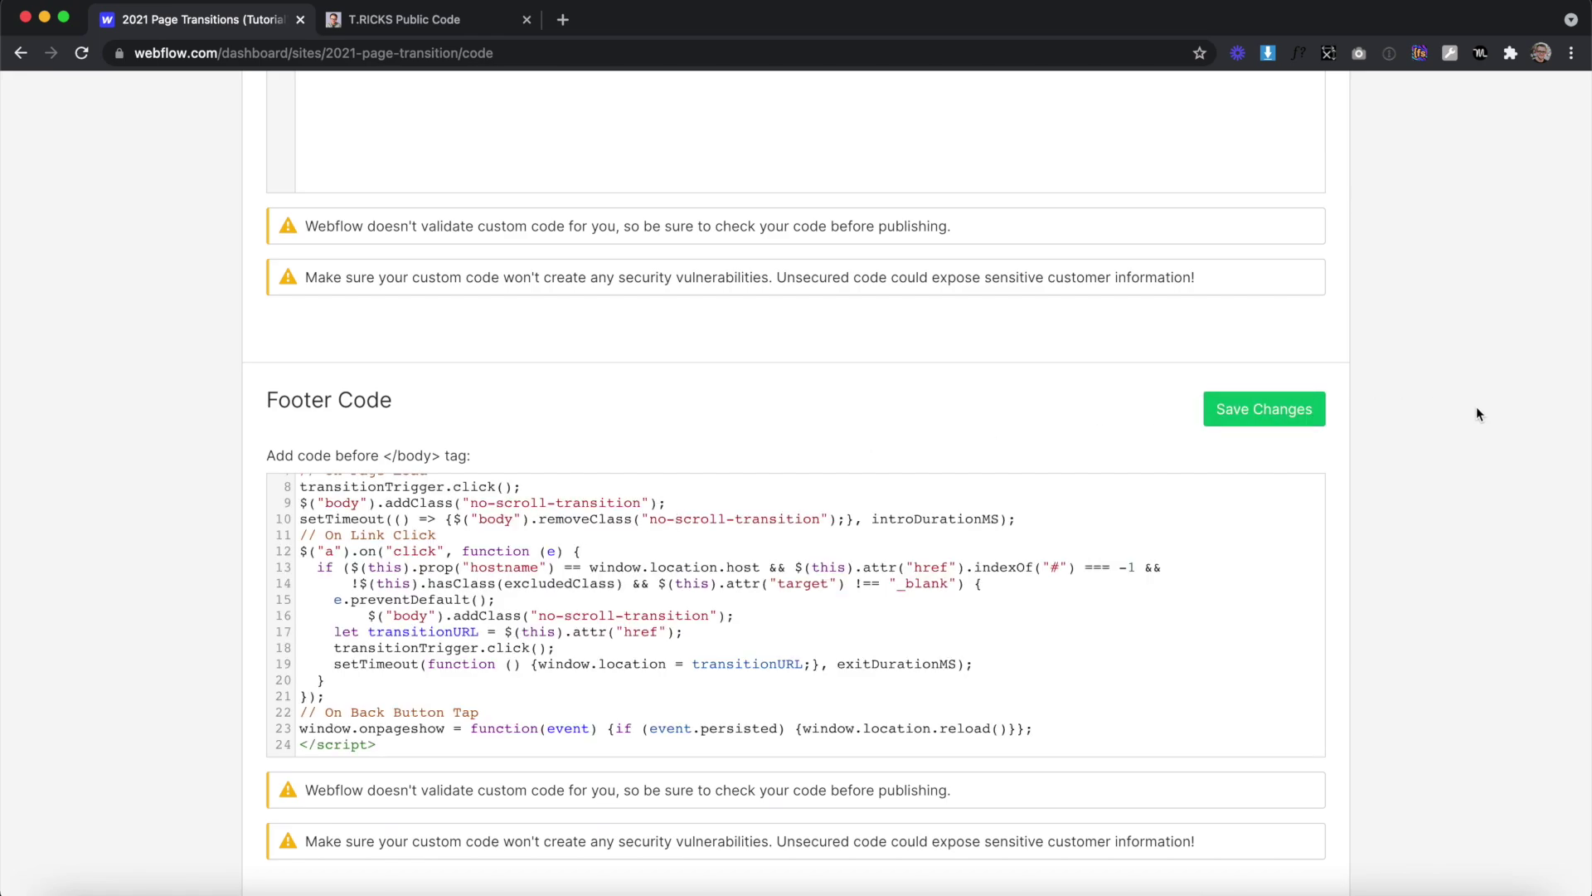
- Select the 0 value of introDurationMS in the footer script
scroll(1042, 588, up, 3)
drag(693, 502, 539, 505)
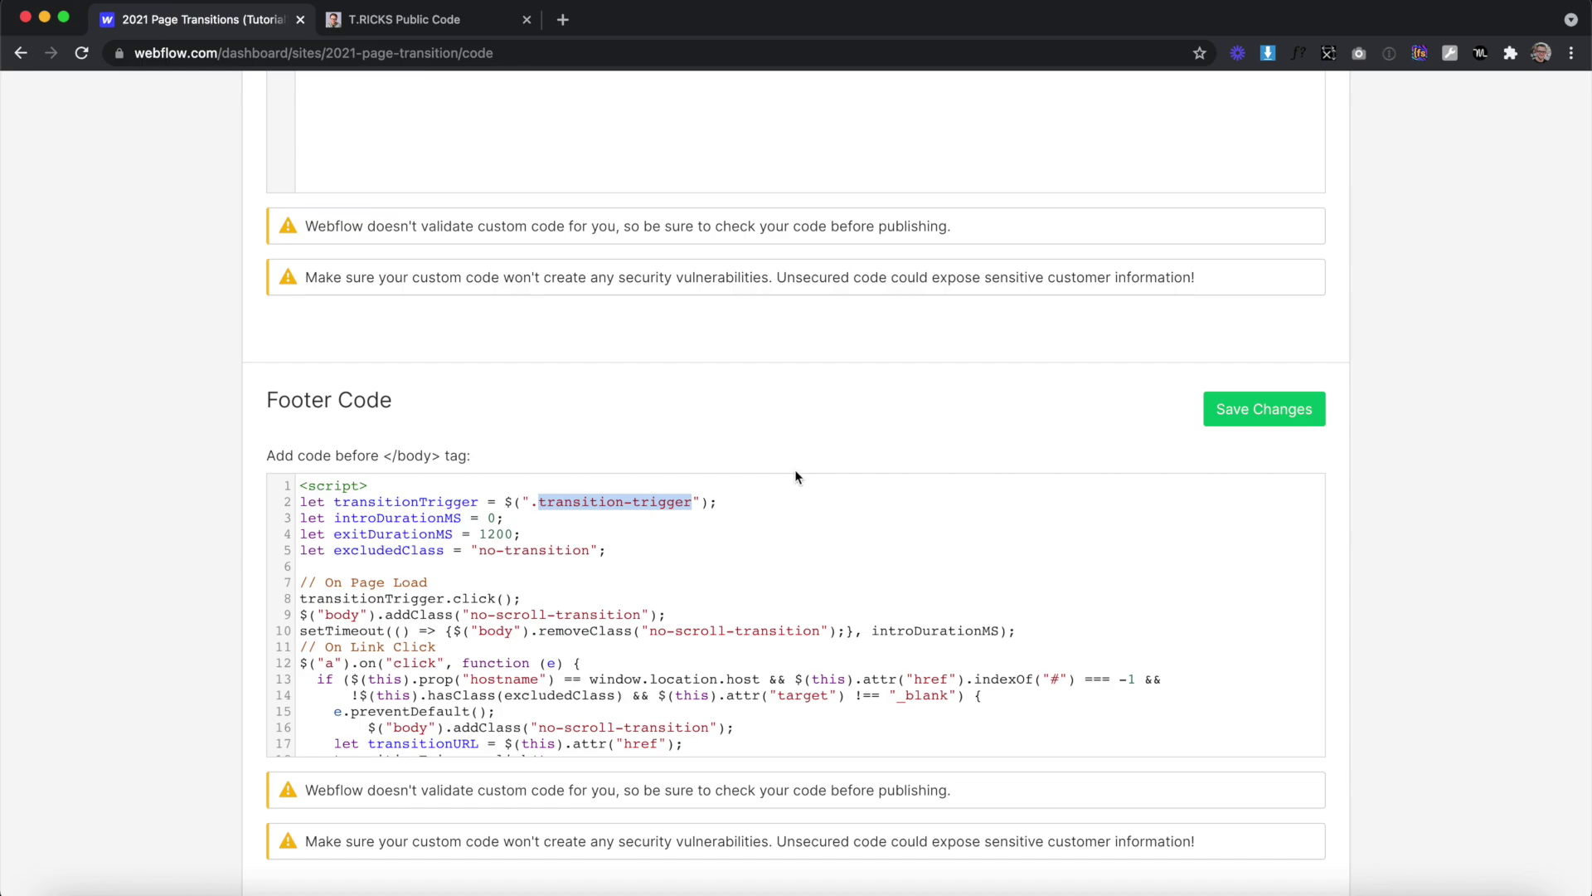
drag(496, 517, 478, 517)
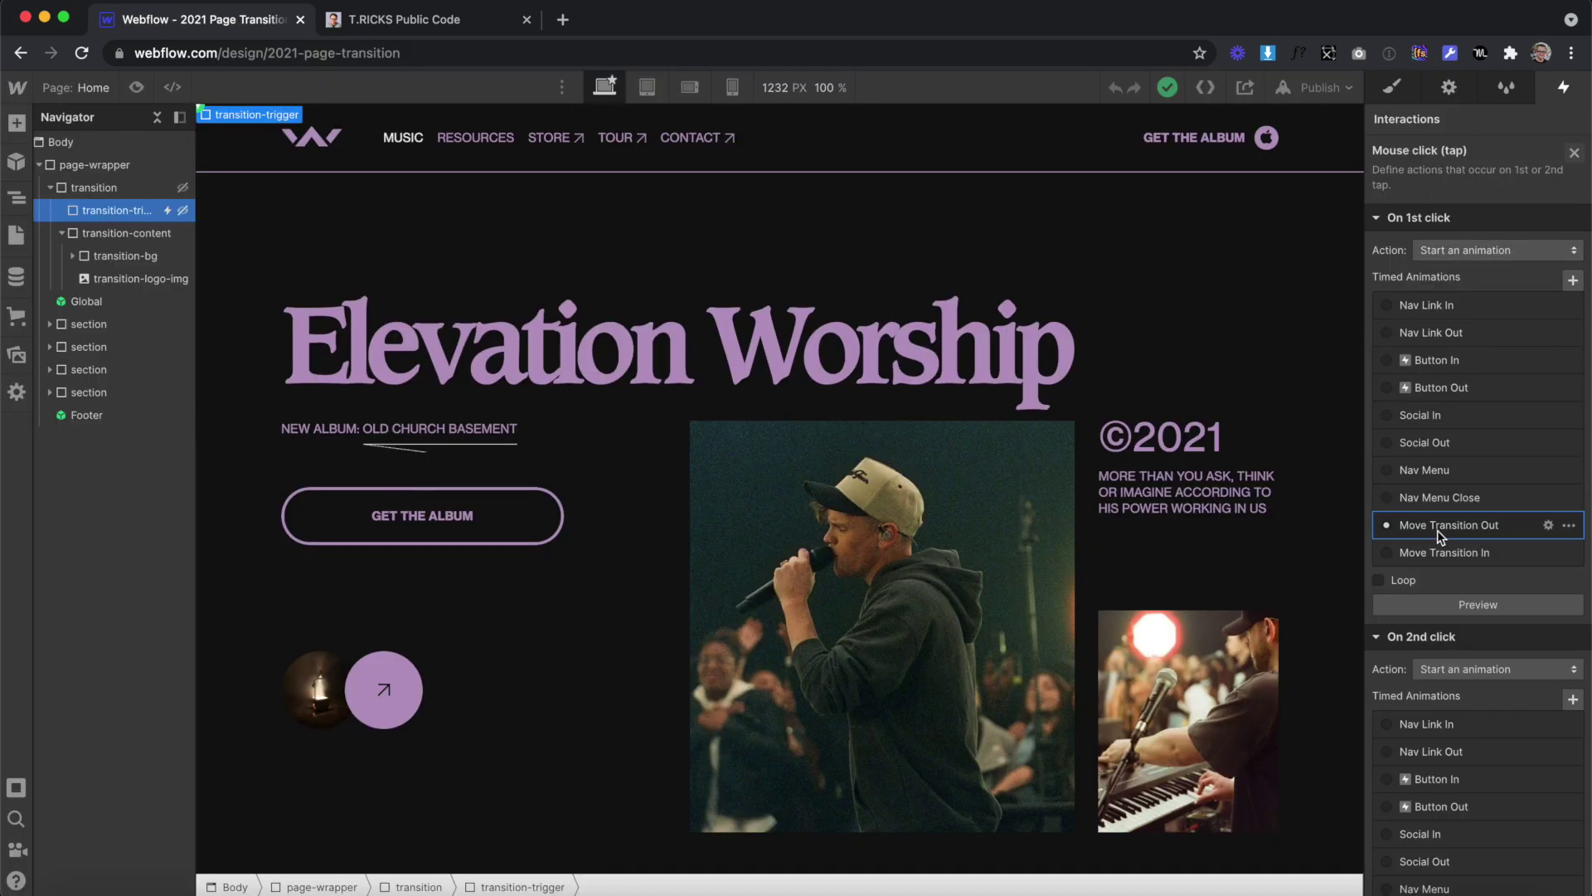
- Change introDurationMS in the footer script to 1600
click(1440, 529)
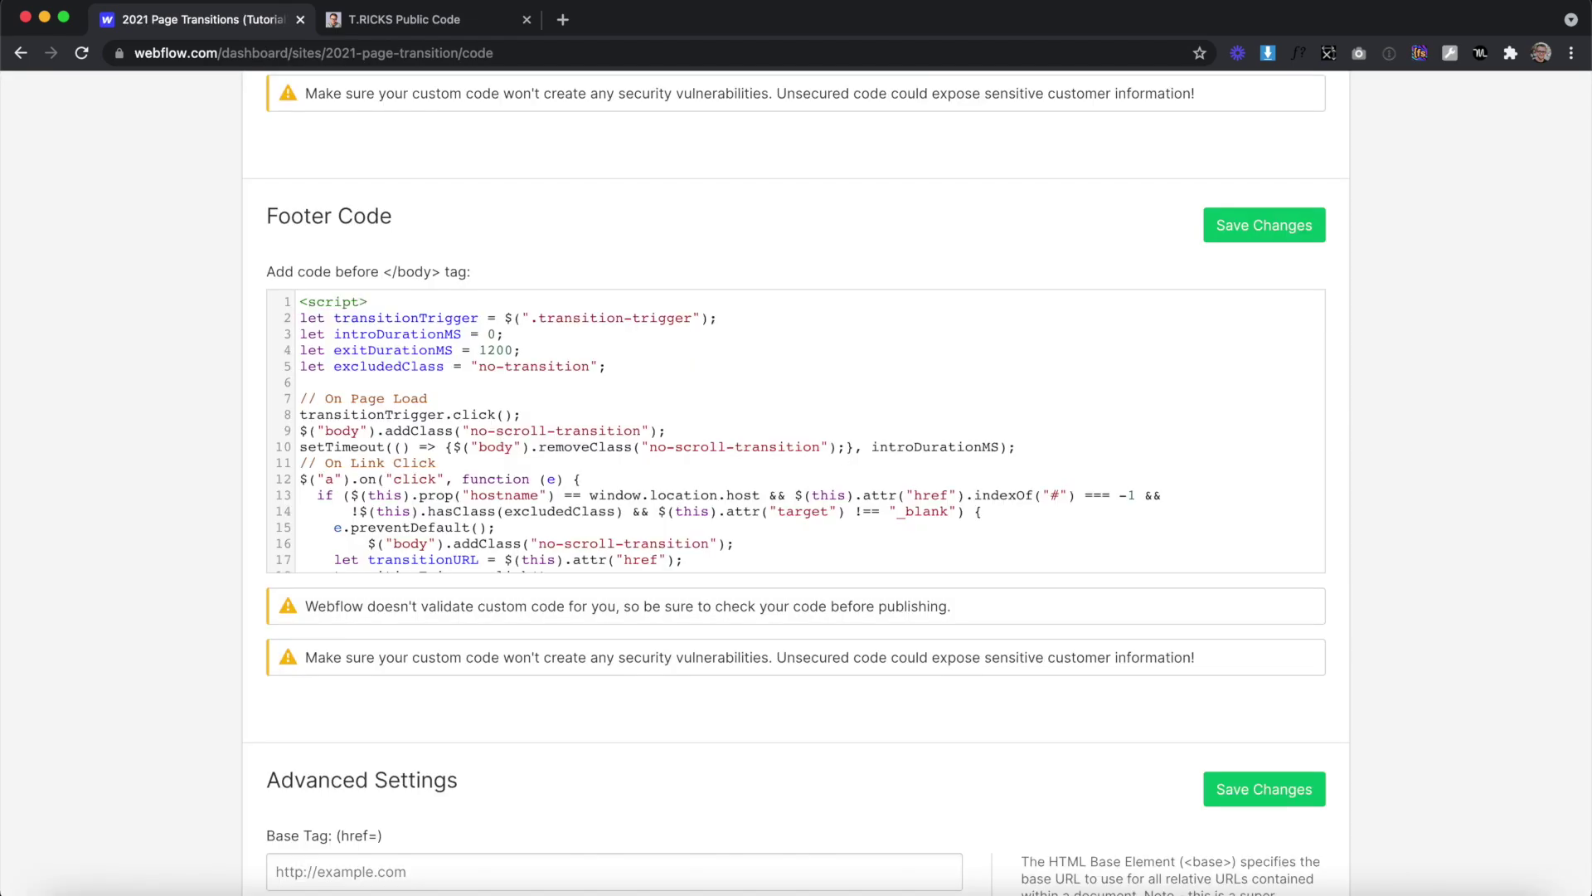
text(600)
double_click(490, 335)
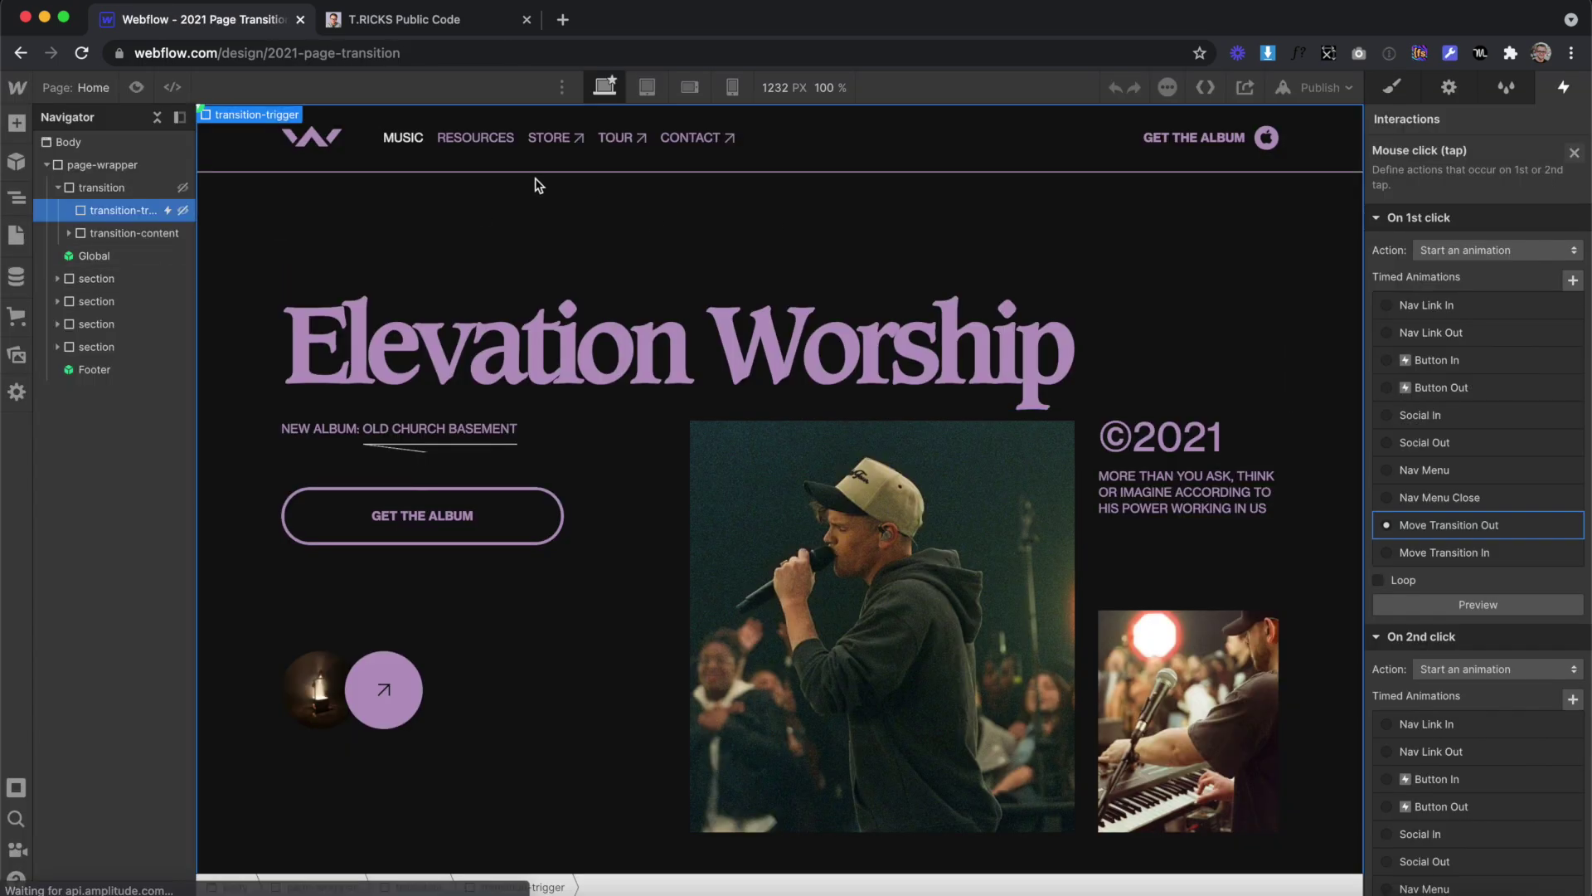
scroll(1457, 545, down, 4)
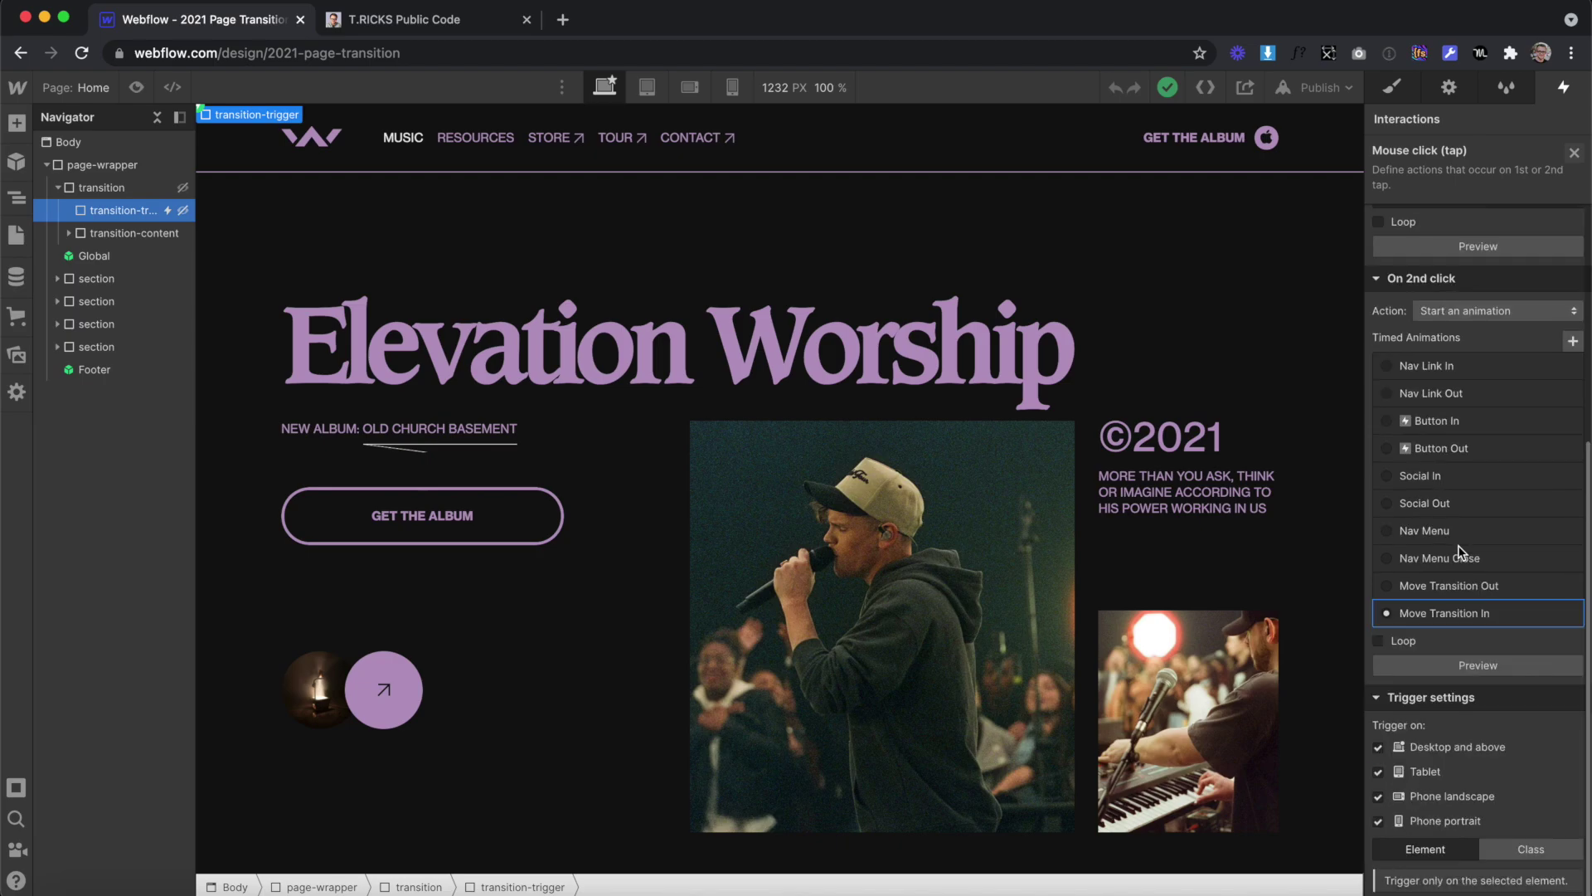
- Set exitDurationMS to 1200 and save the footer code
click(1444, 622)
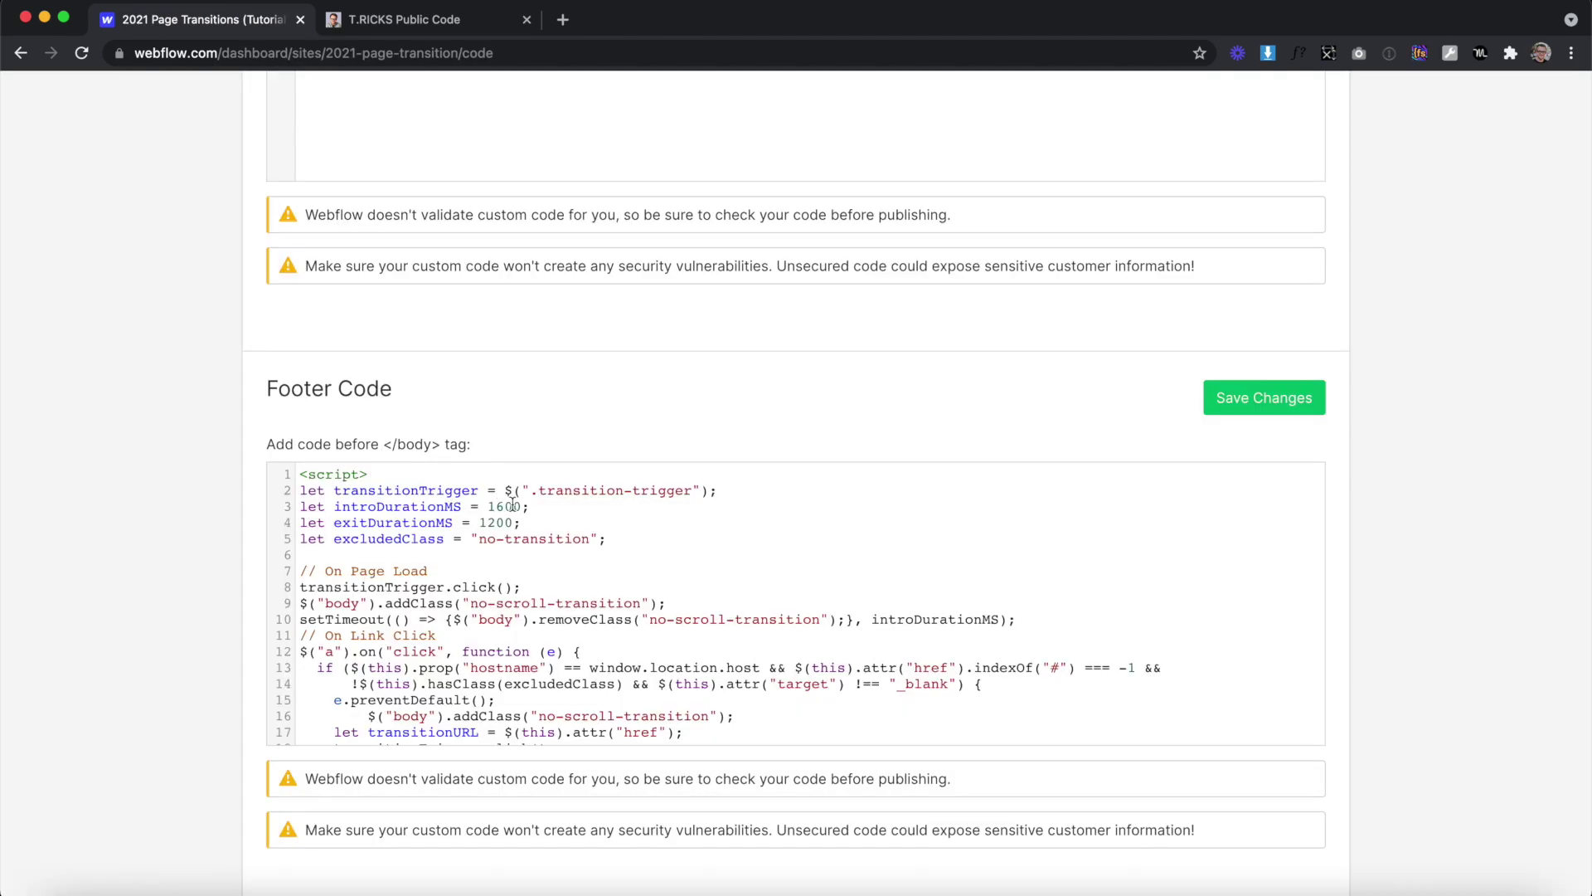
key(BackSpace)
key(BackSpace)
drag(512, 522, 481, 524)
click(489, 523)
key(BackSpace)
text(10)
click(1234, 403)
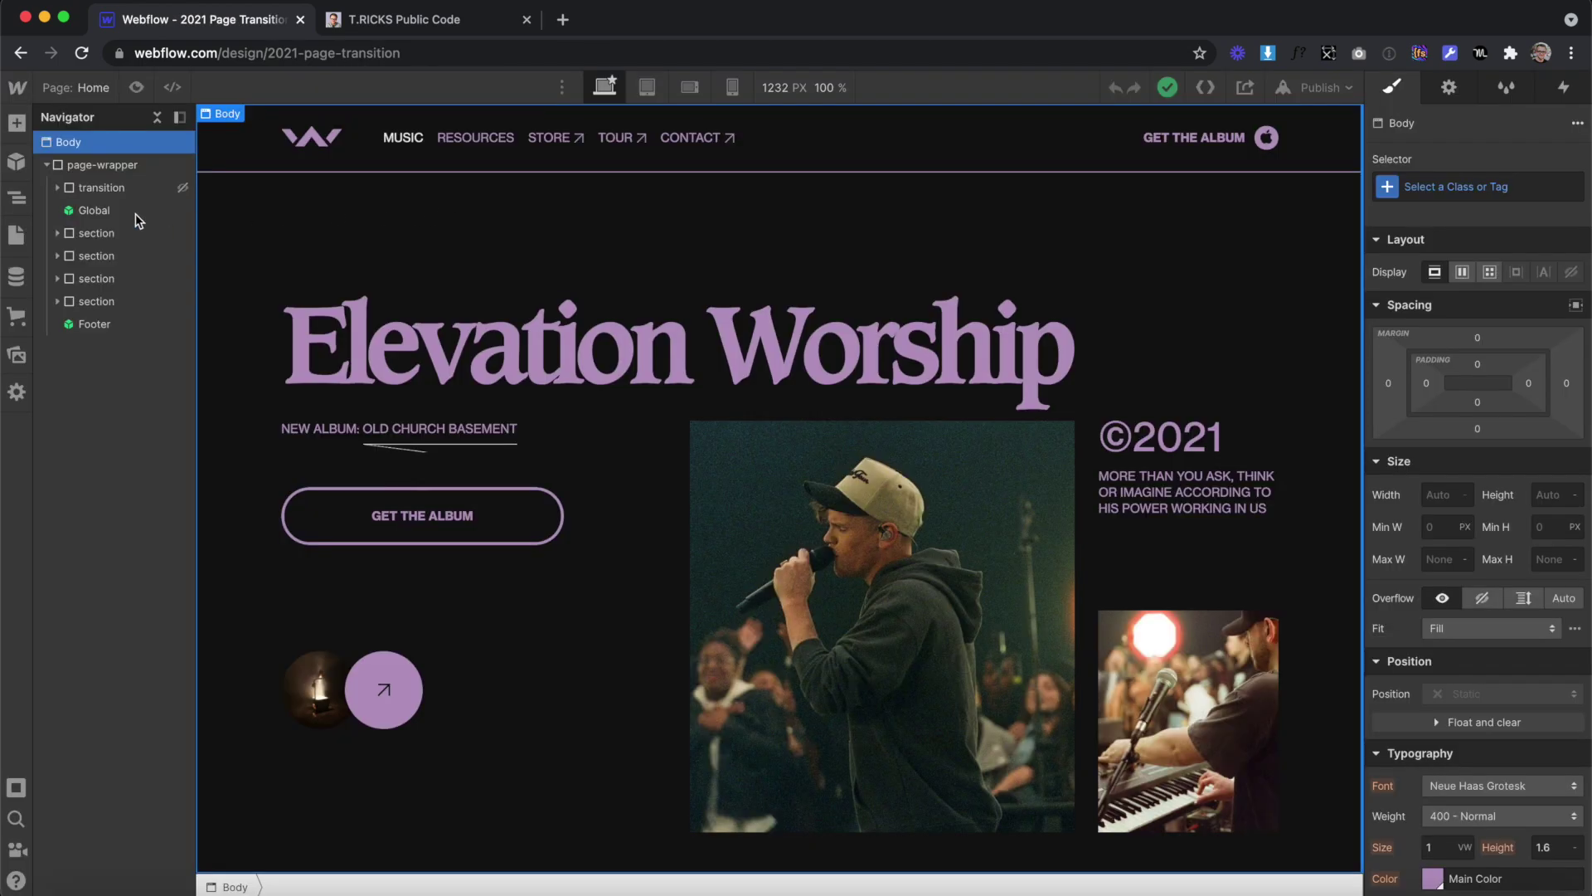
- Move the transition element into the Global symbol as its first child
click(118, 183)
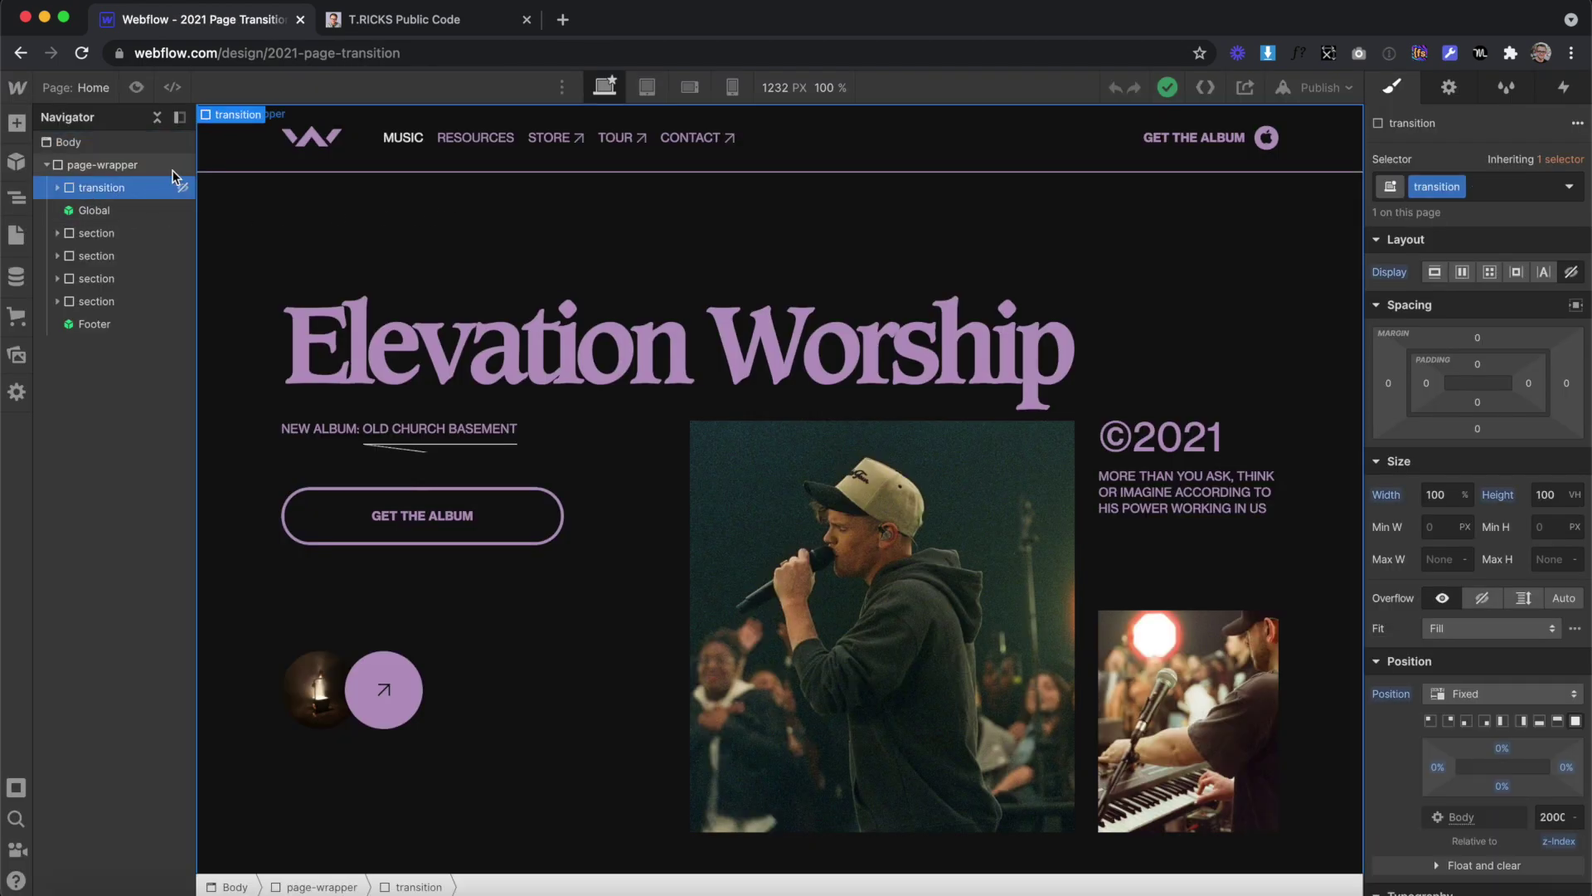
double_click(120, 207)
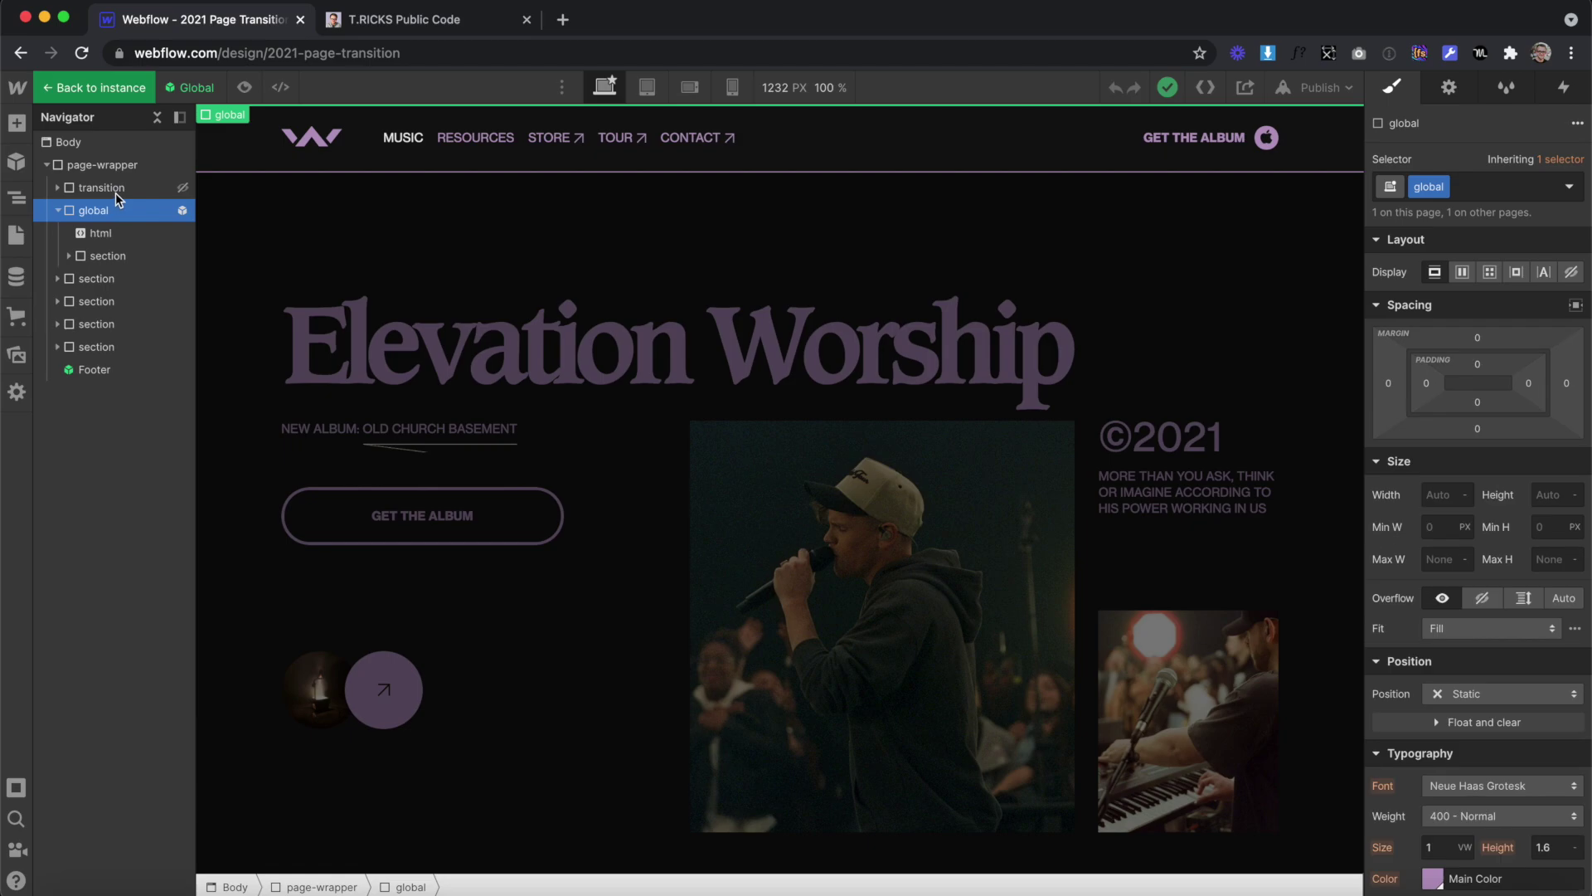
drag(124, 205, 126, 209)
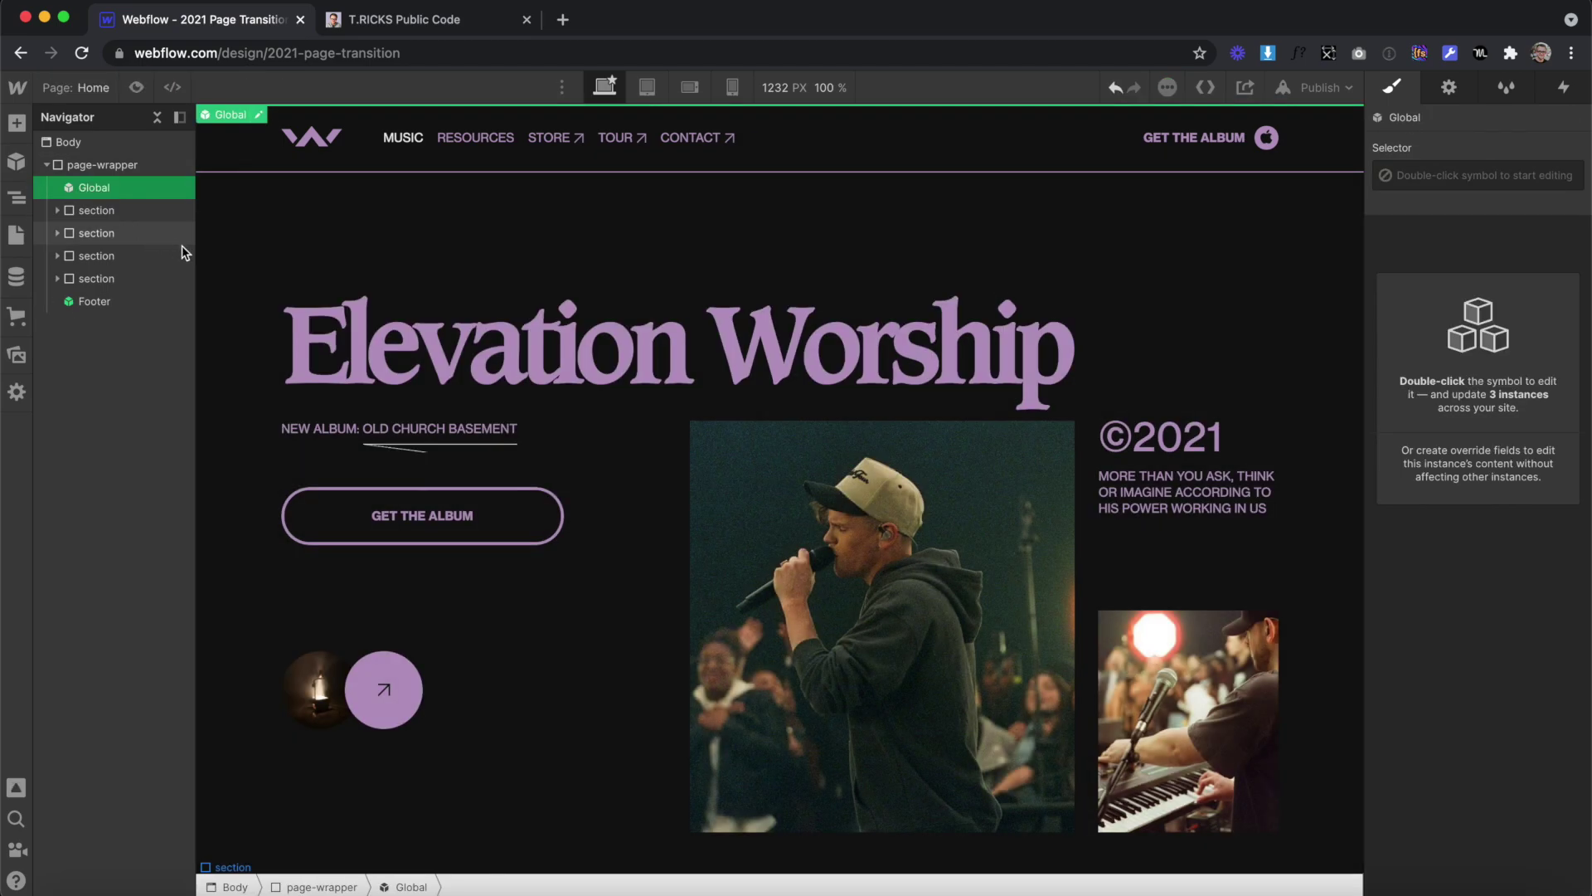
click(109, 184)
click(124, 212)
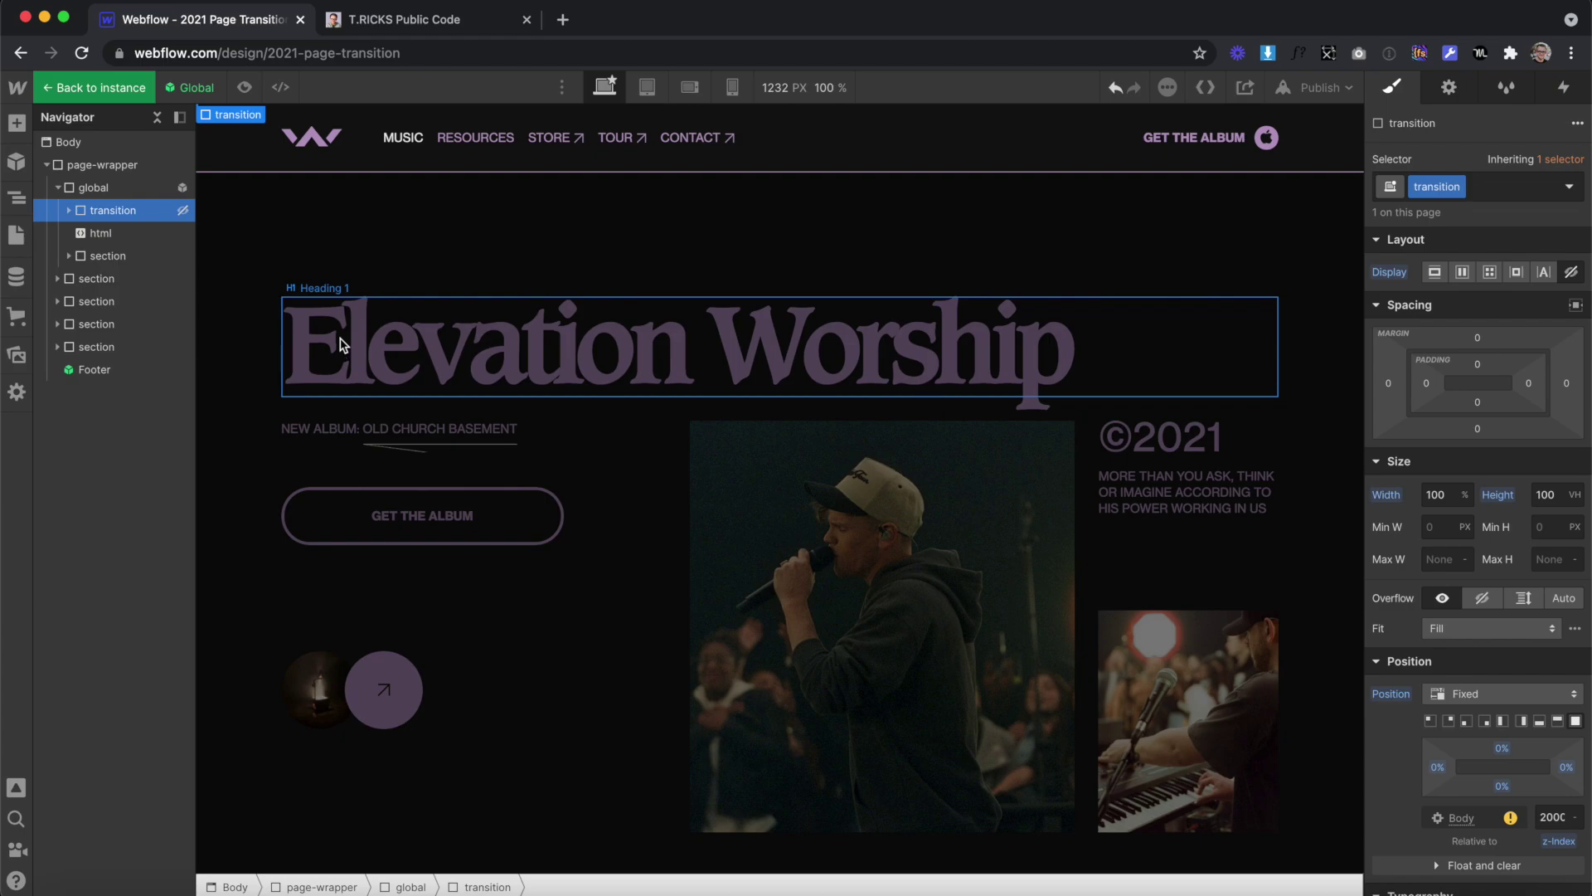
click(123, 234)
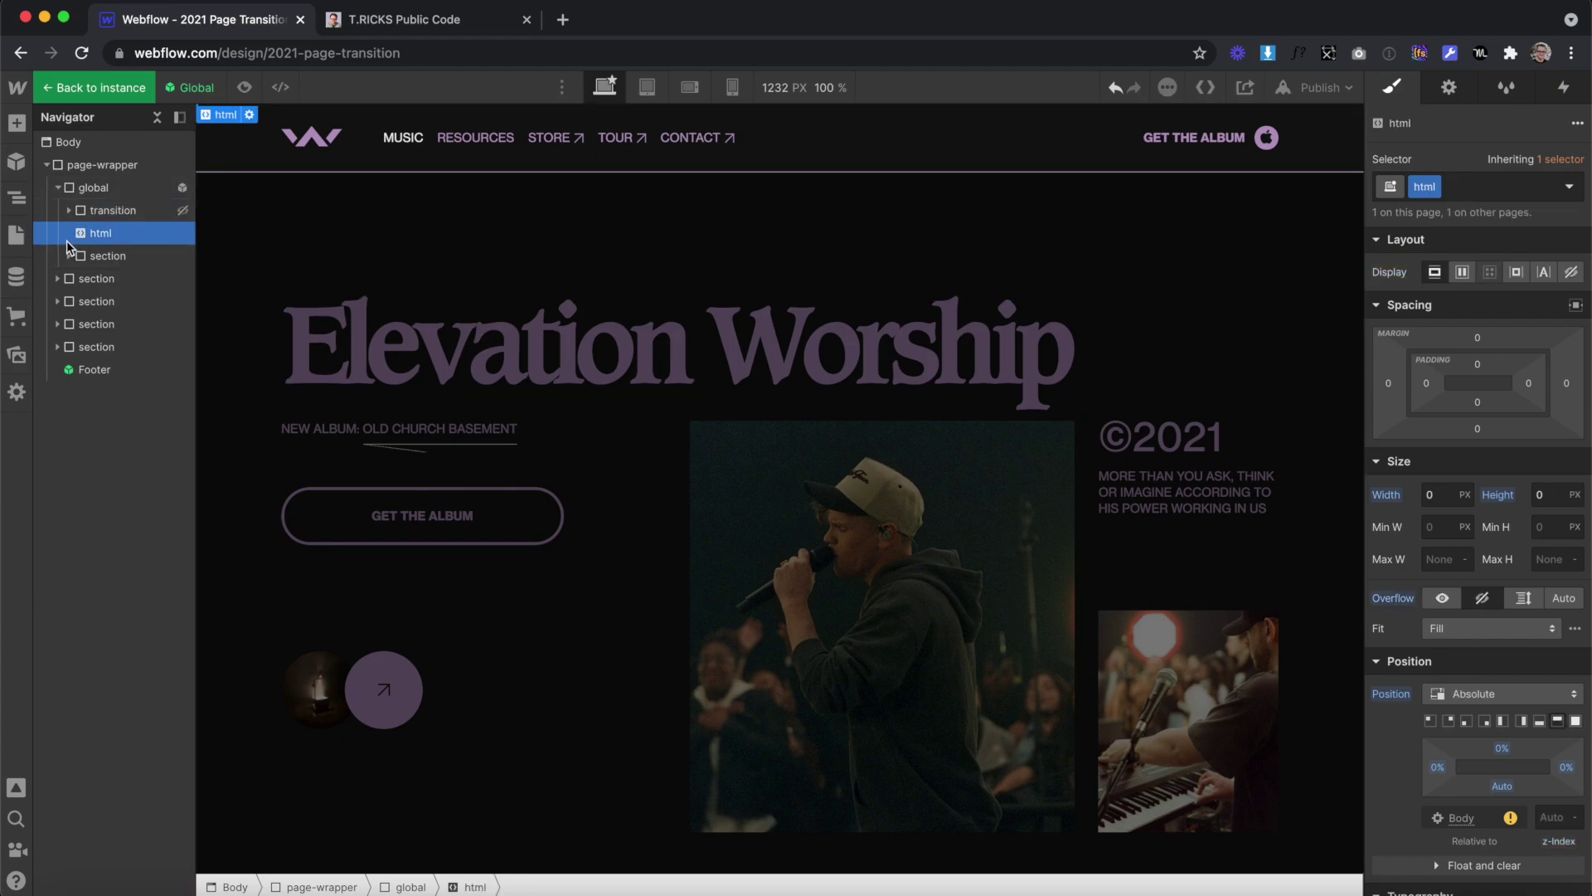
click(116, 263)
double_click(349, 249)
- Publish the site to its webflow.io domain
click(1347, 86)
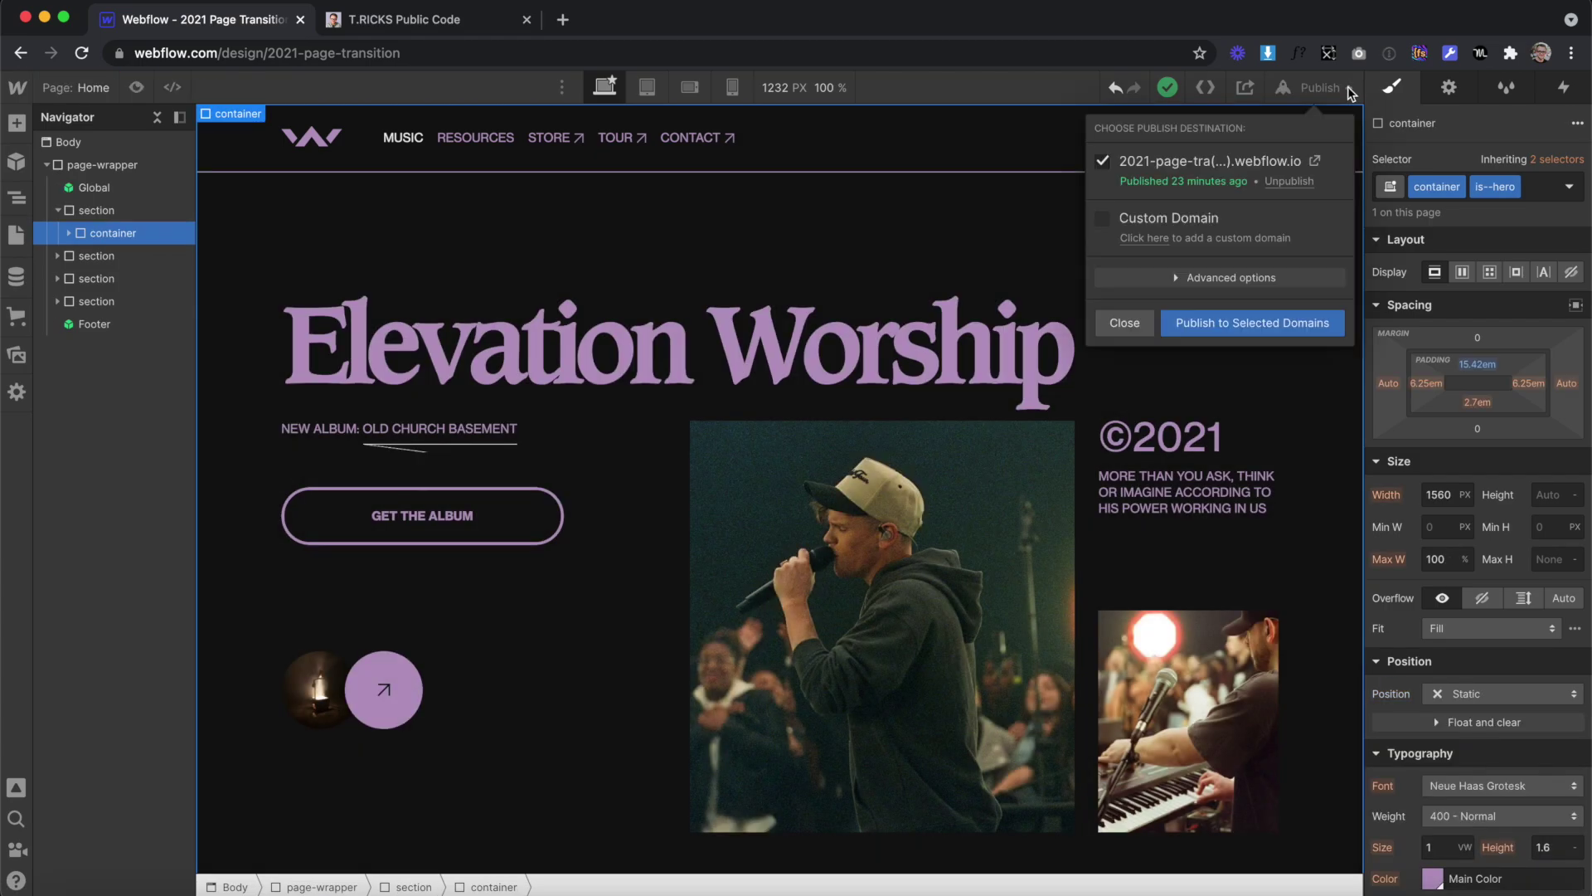
click(1276, 323)
click(1314, 160)
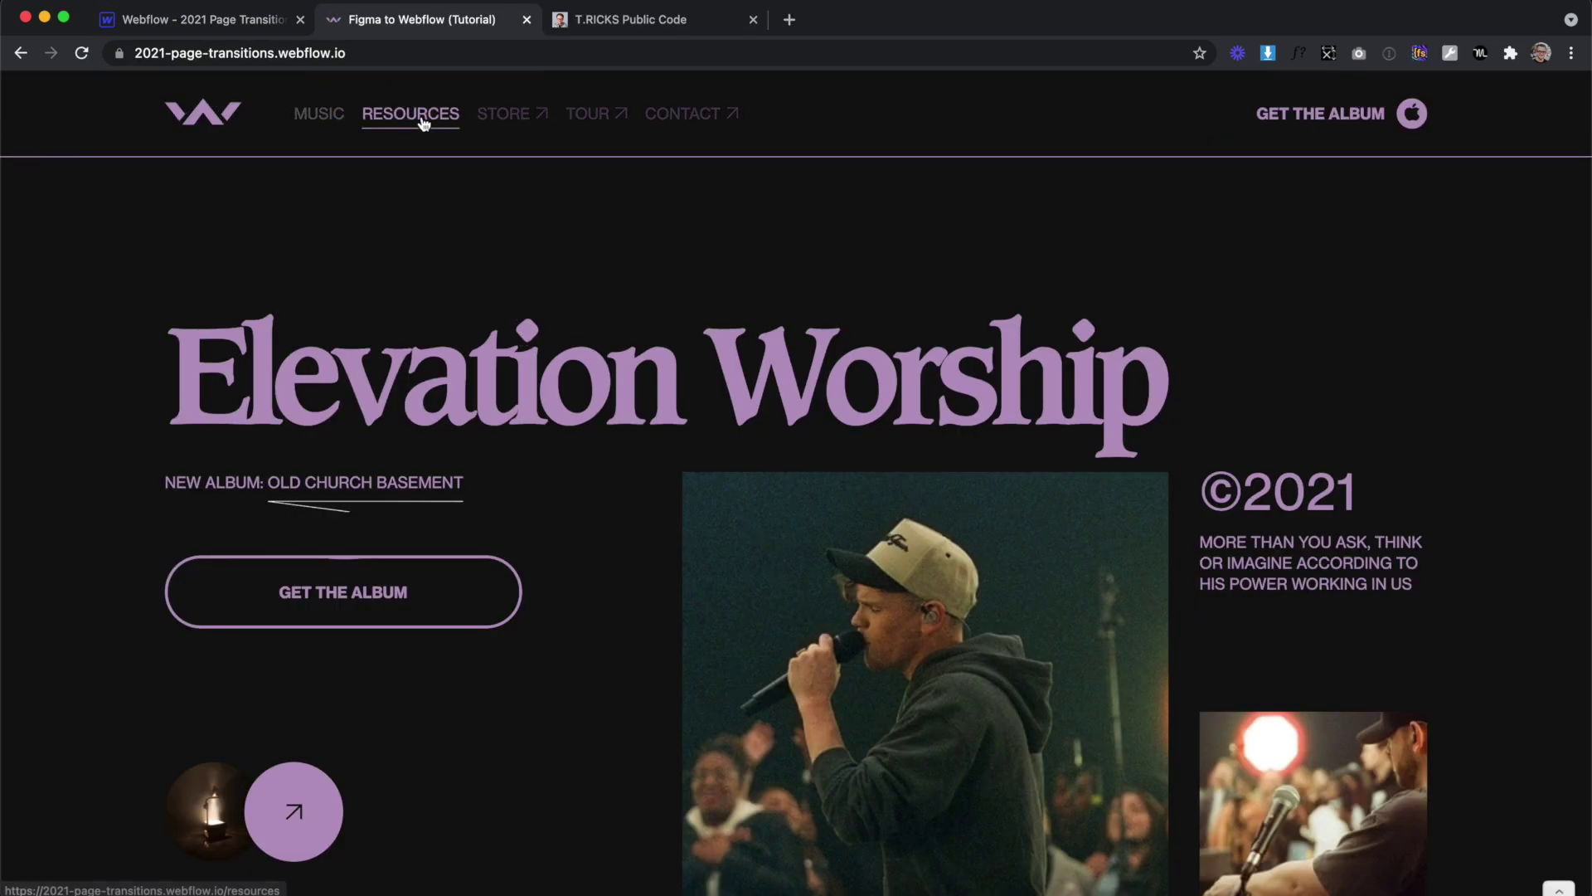
- Try the transitions via RESOURCES, CONTACT and STORE, ending at GET THE ALBUM on home
click(422, 121)
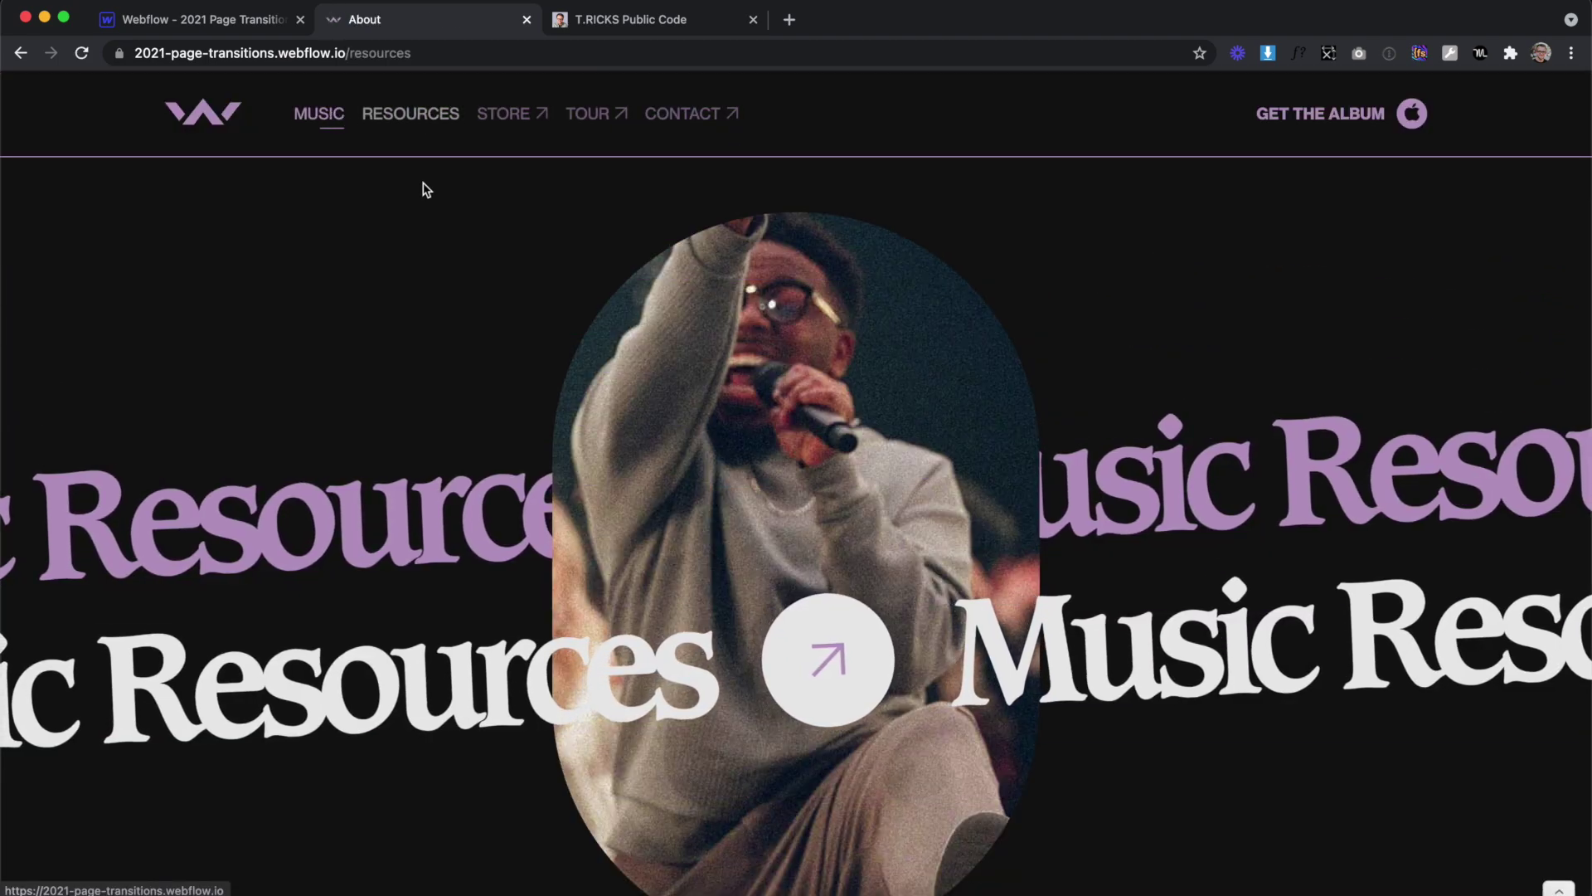
click(427, 187)
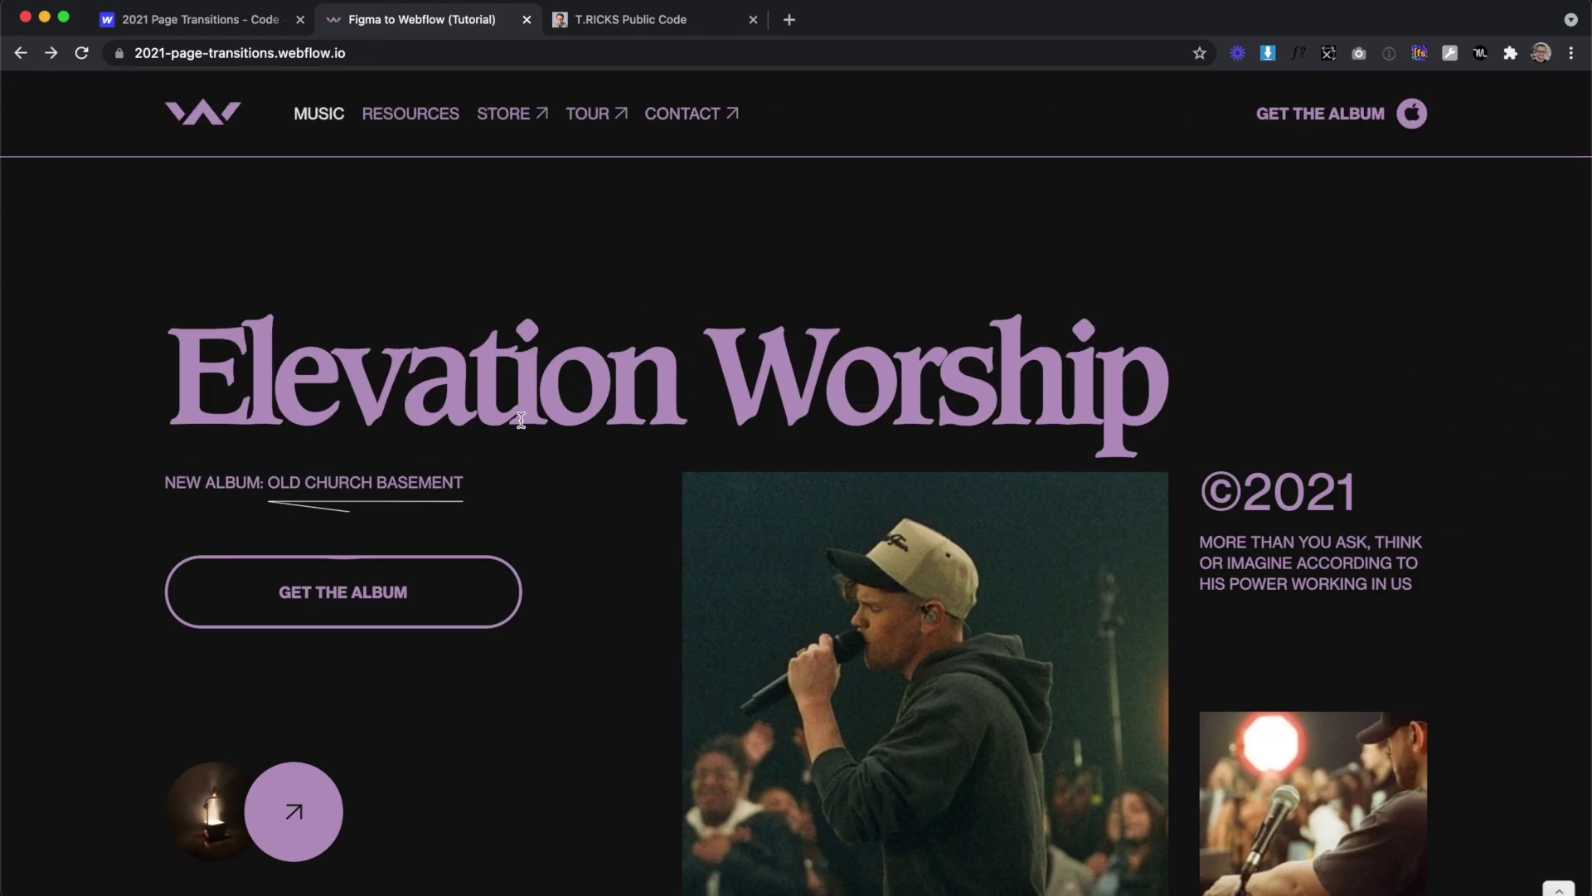
click(693, 113)
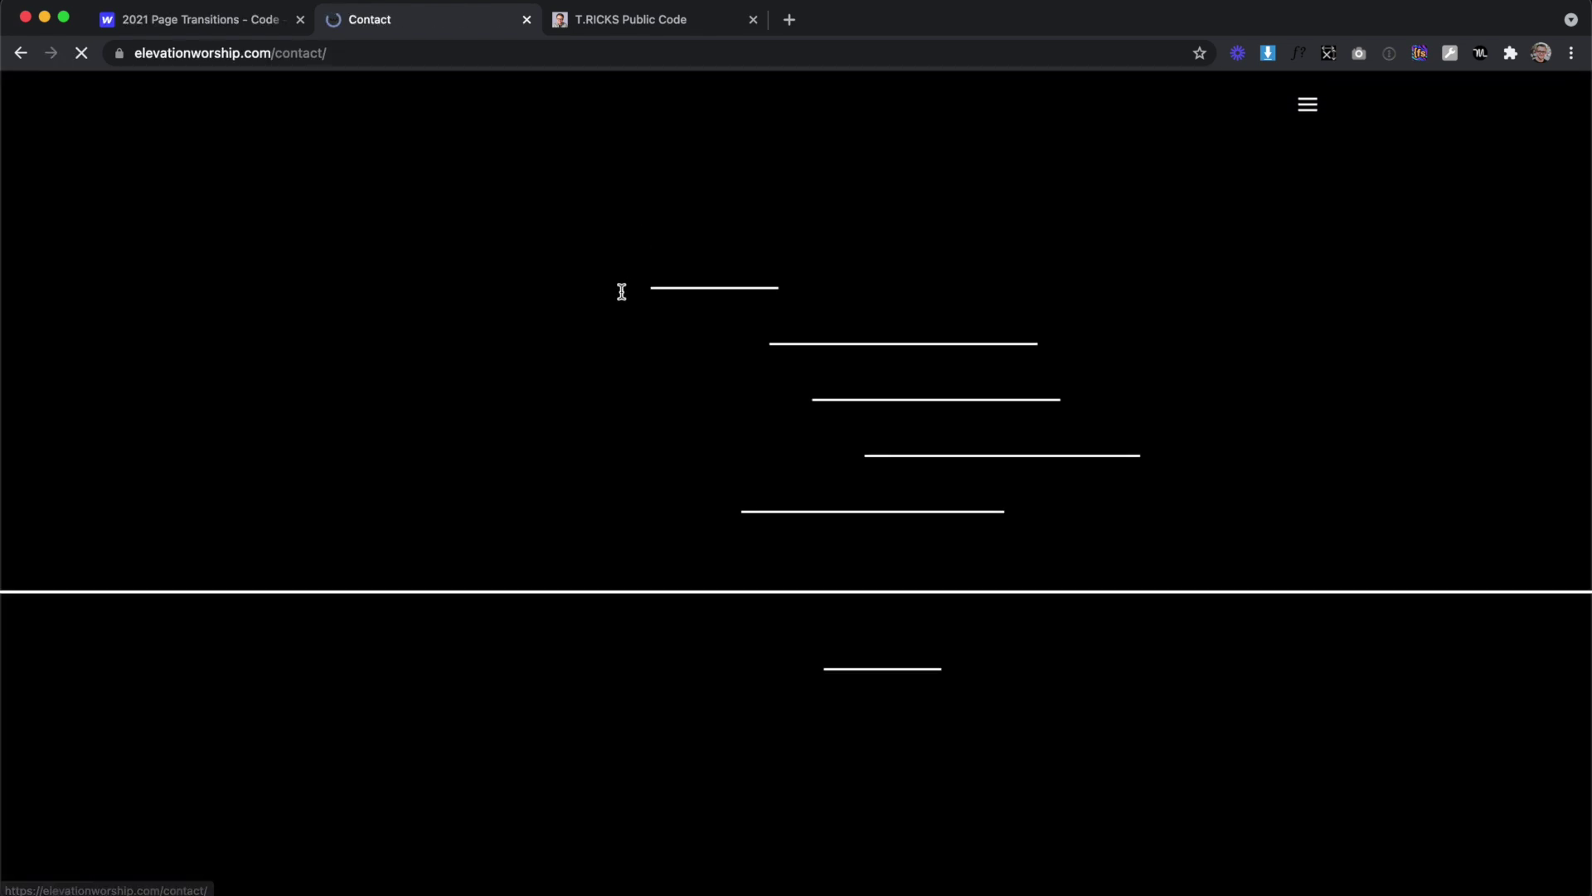
click(20, 54)
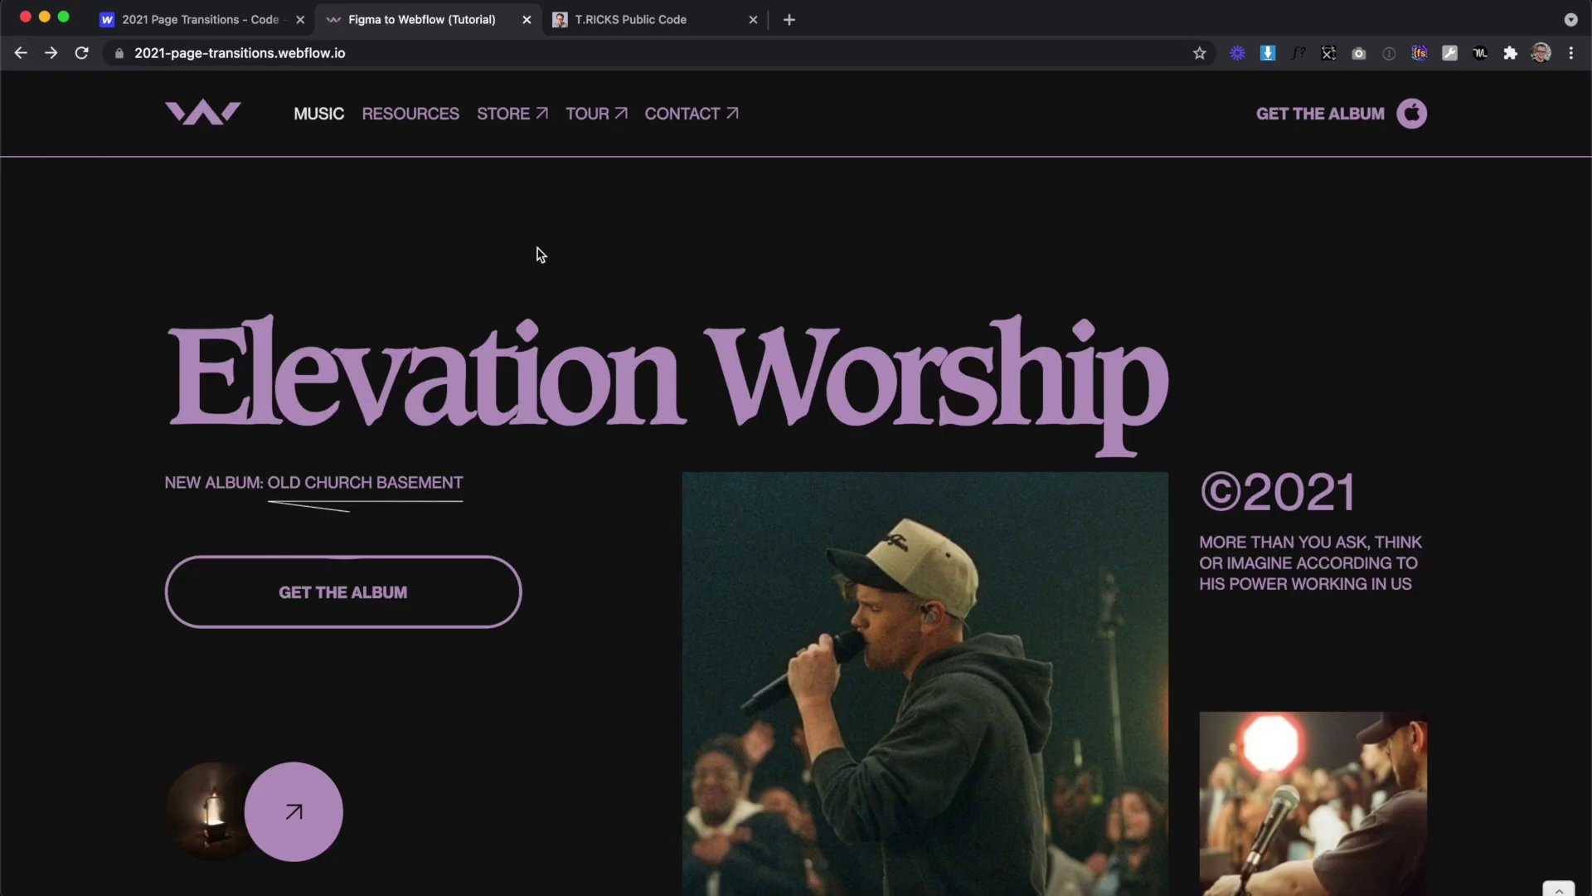
click(537, 121)
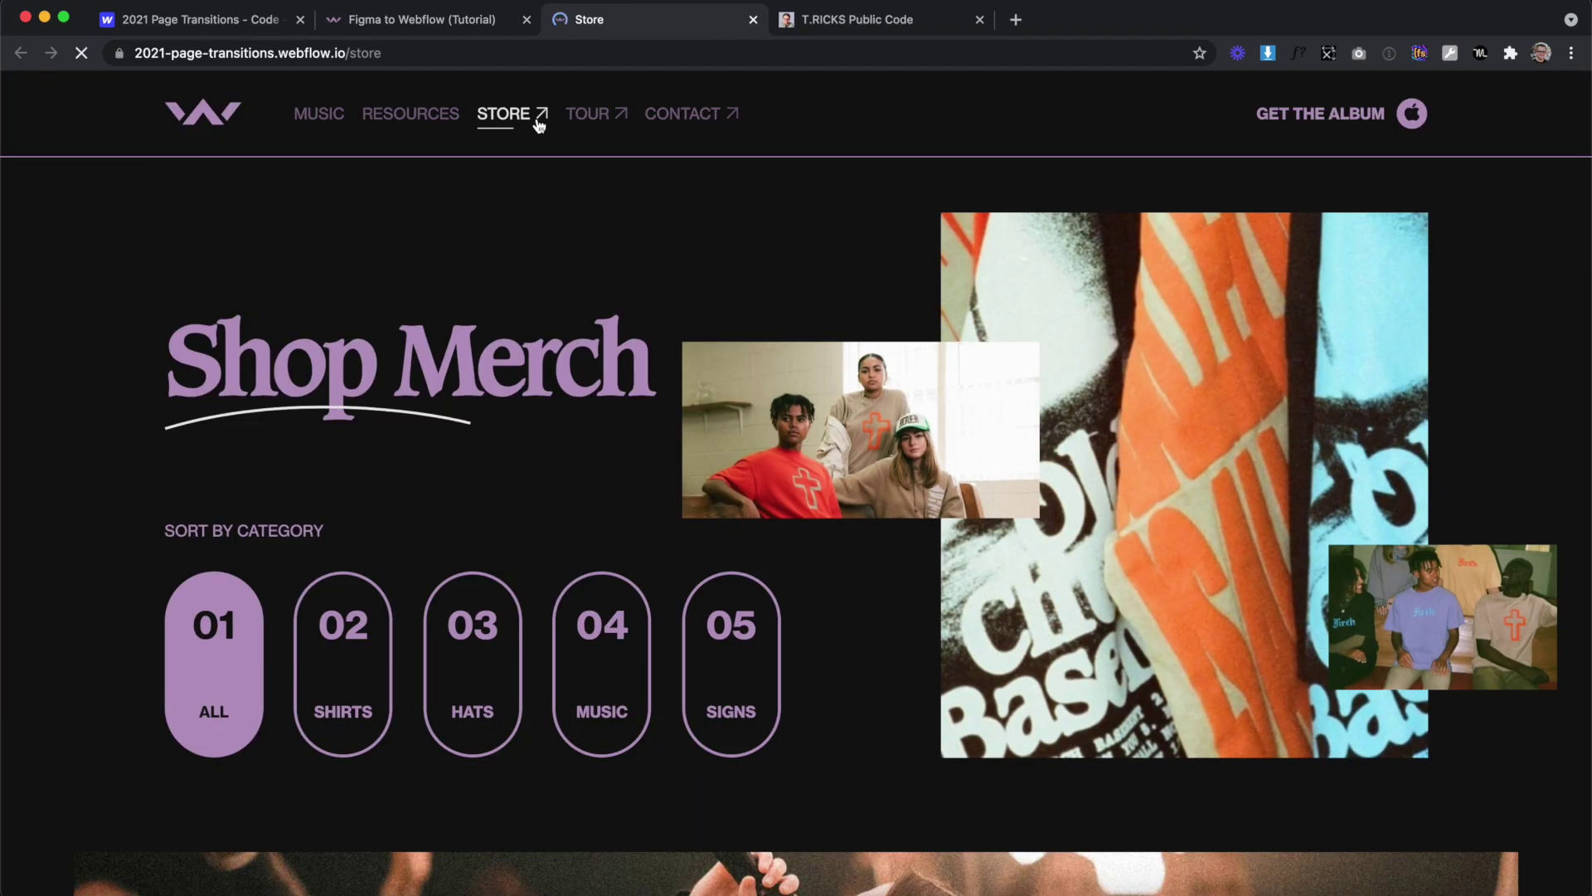
click(414, 25)
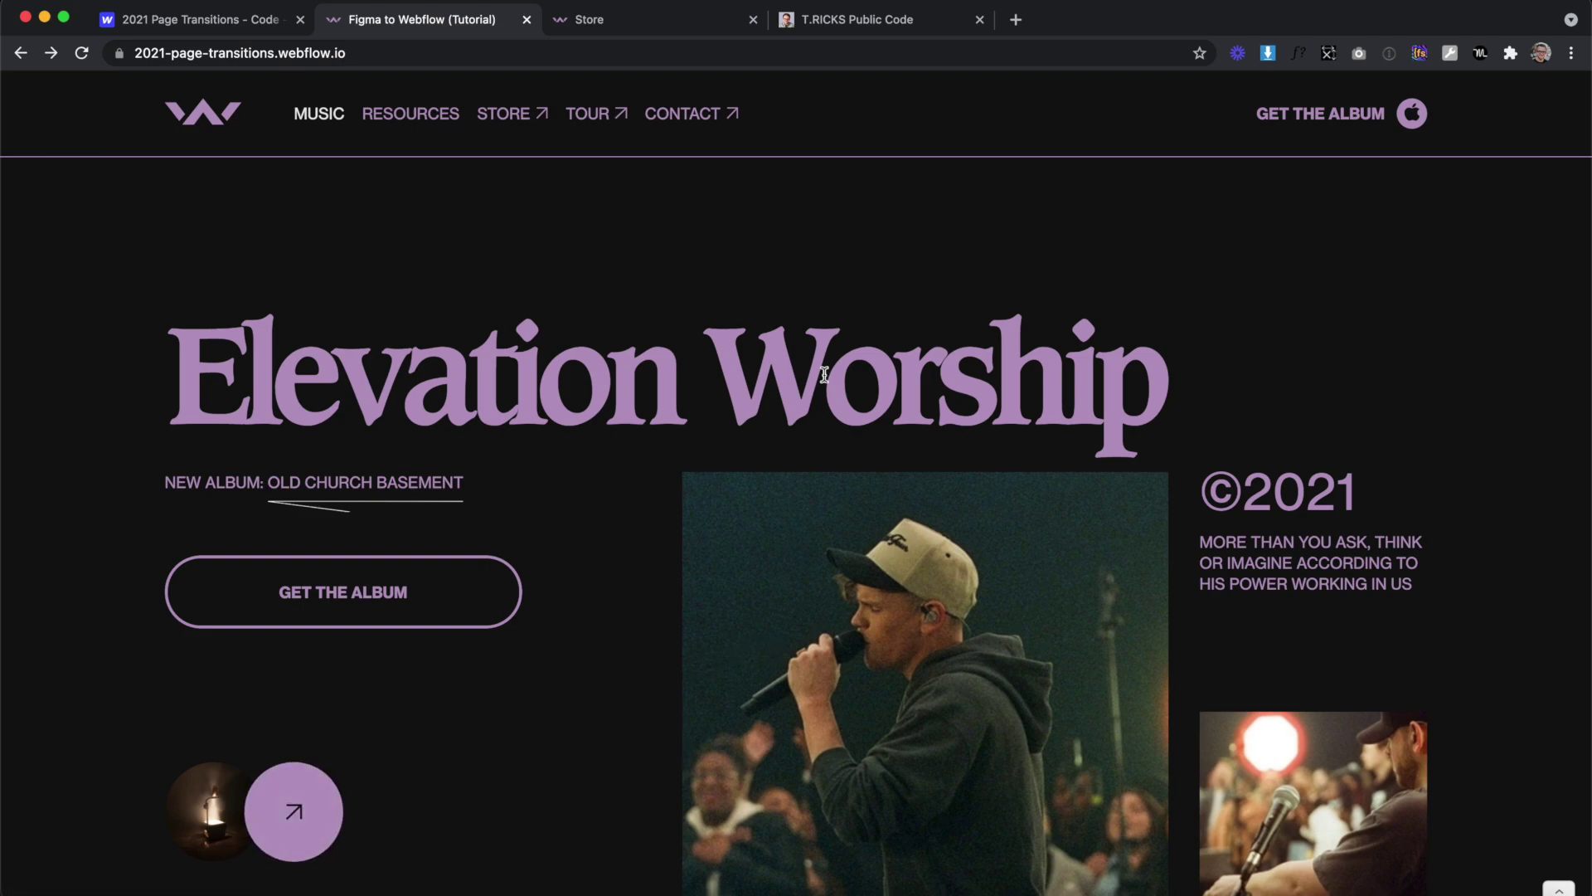
click(401, 603)
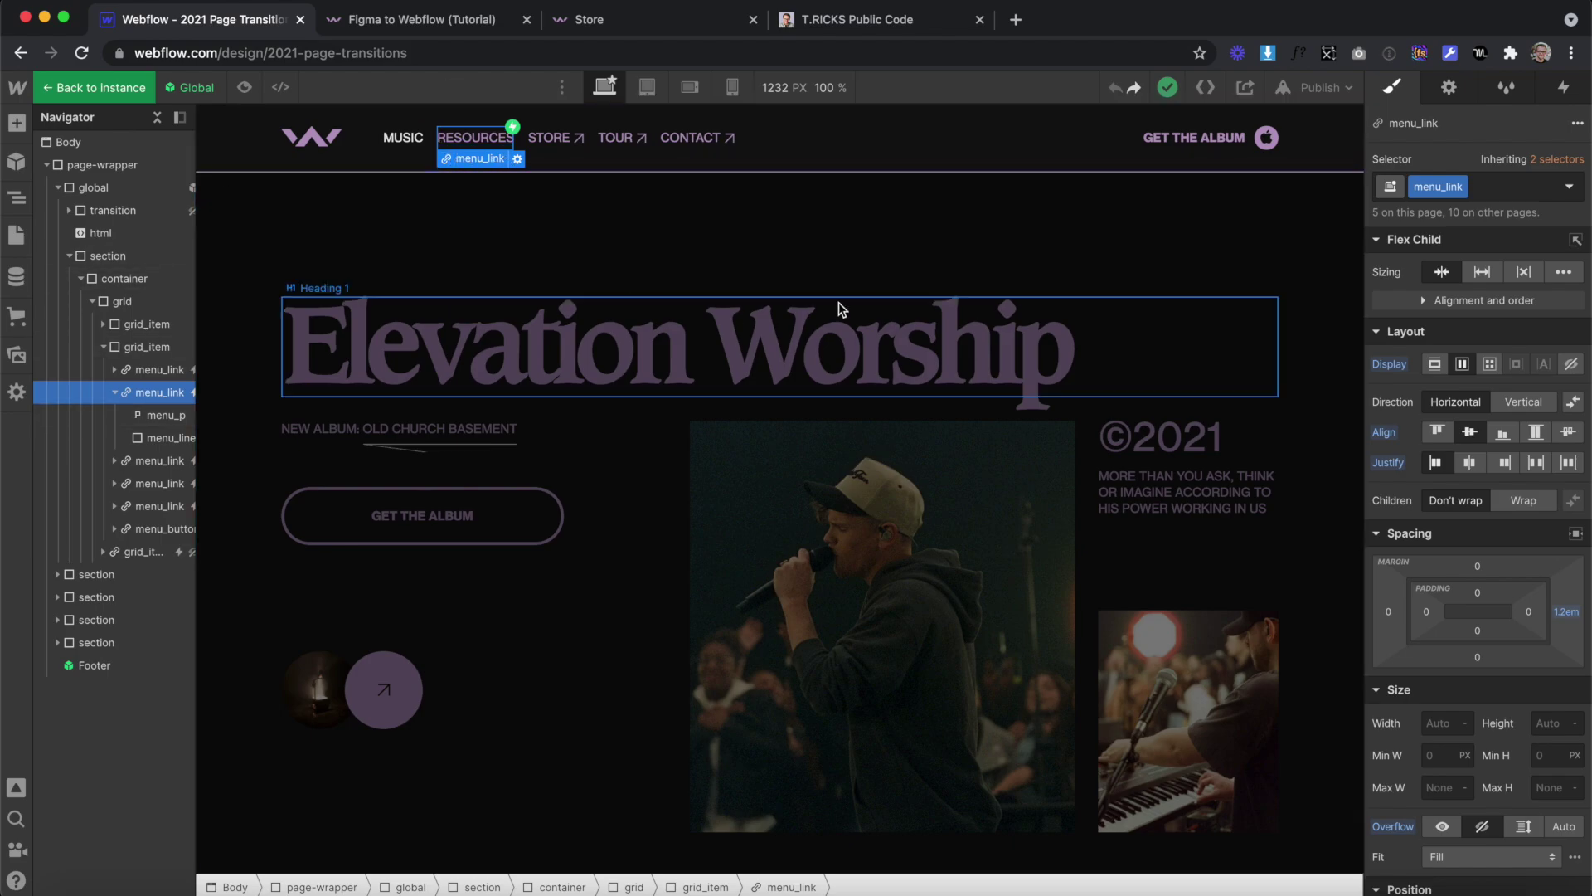
- Add the no-transition combo class to the Resources menu link and delete the page's extra transition element
click(1502, 186)
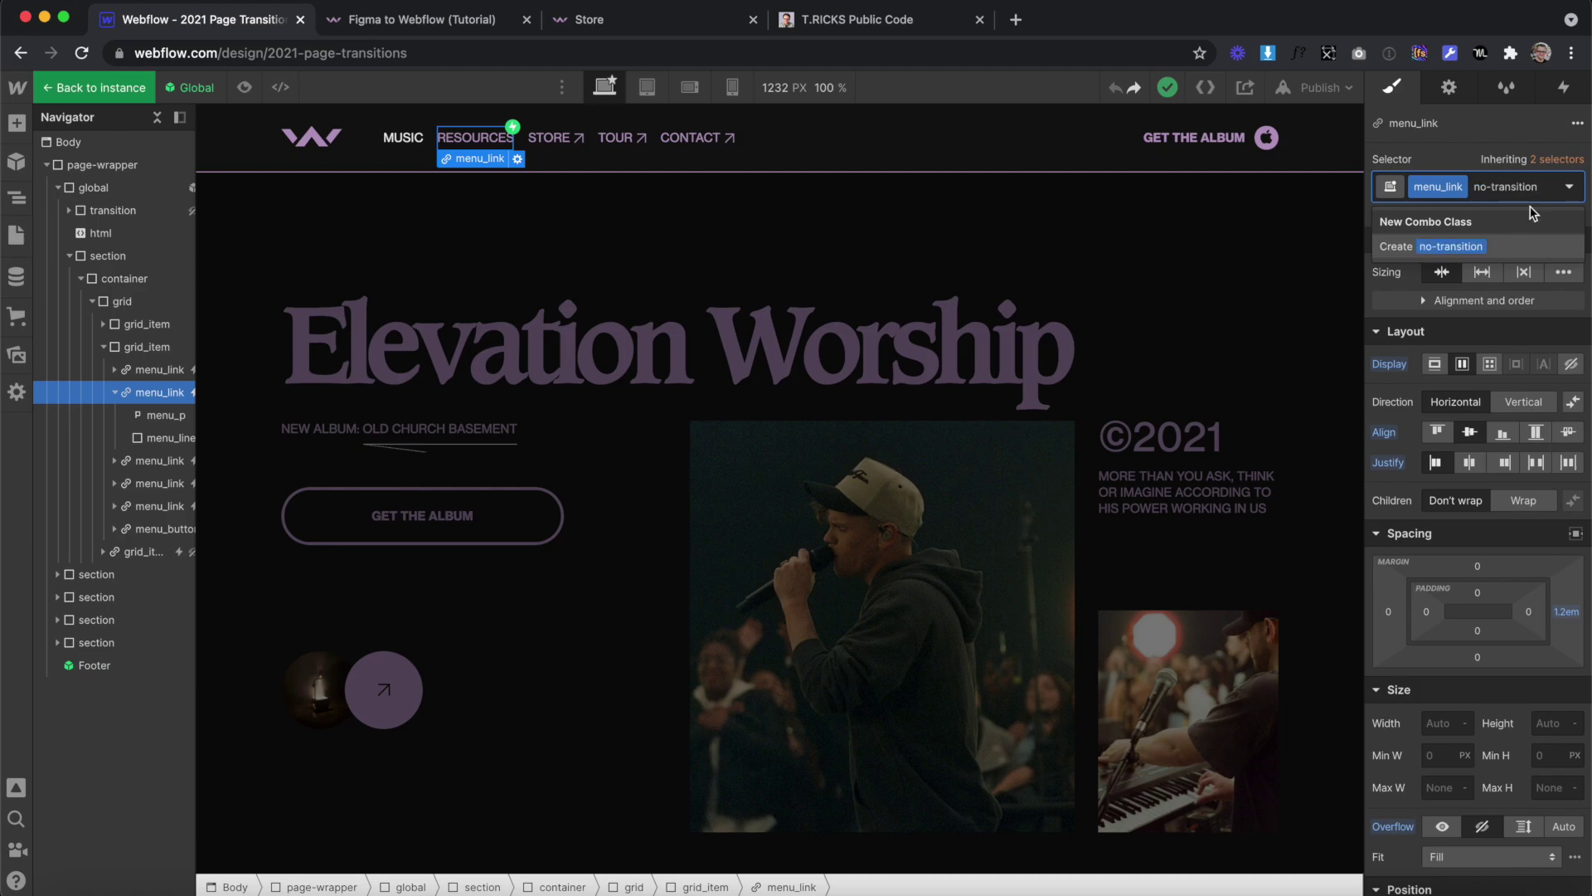
key(Return)
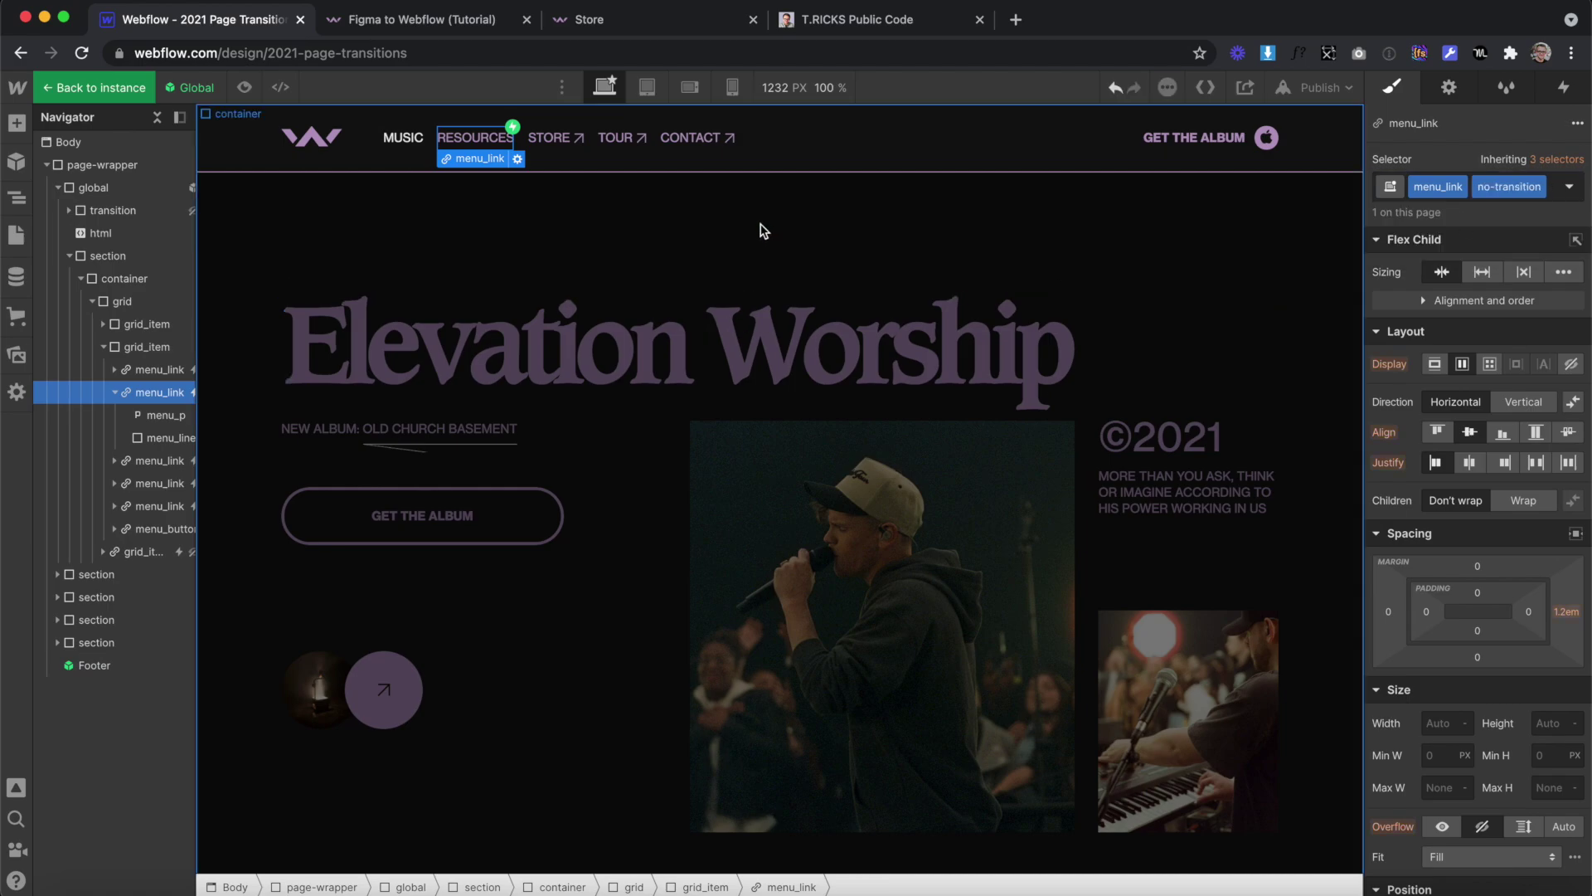
double_click(1296, 155)
click(1327, 87)
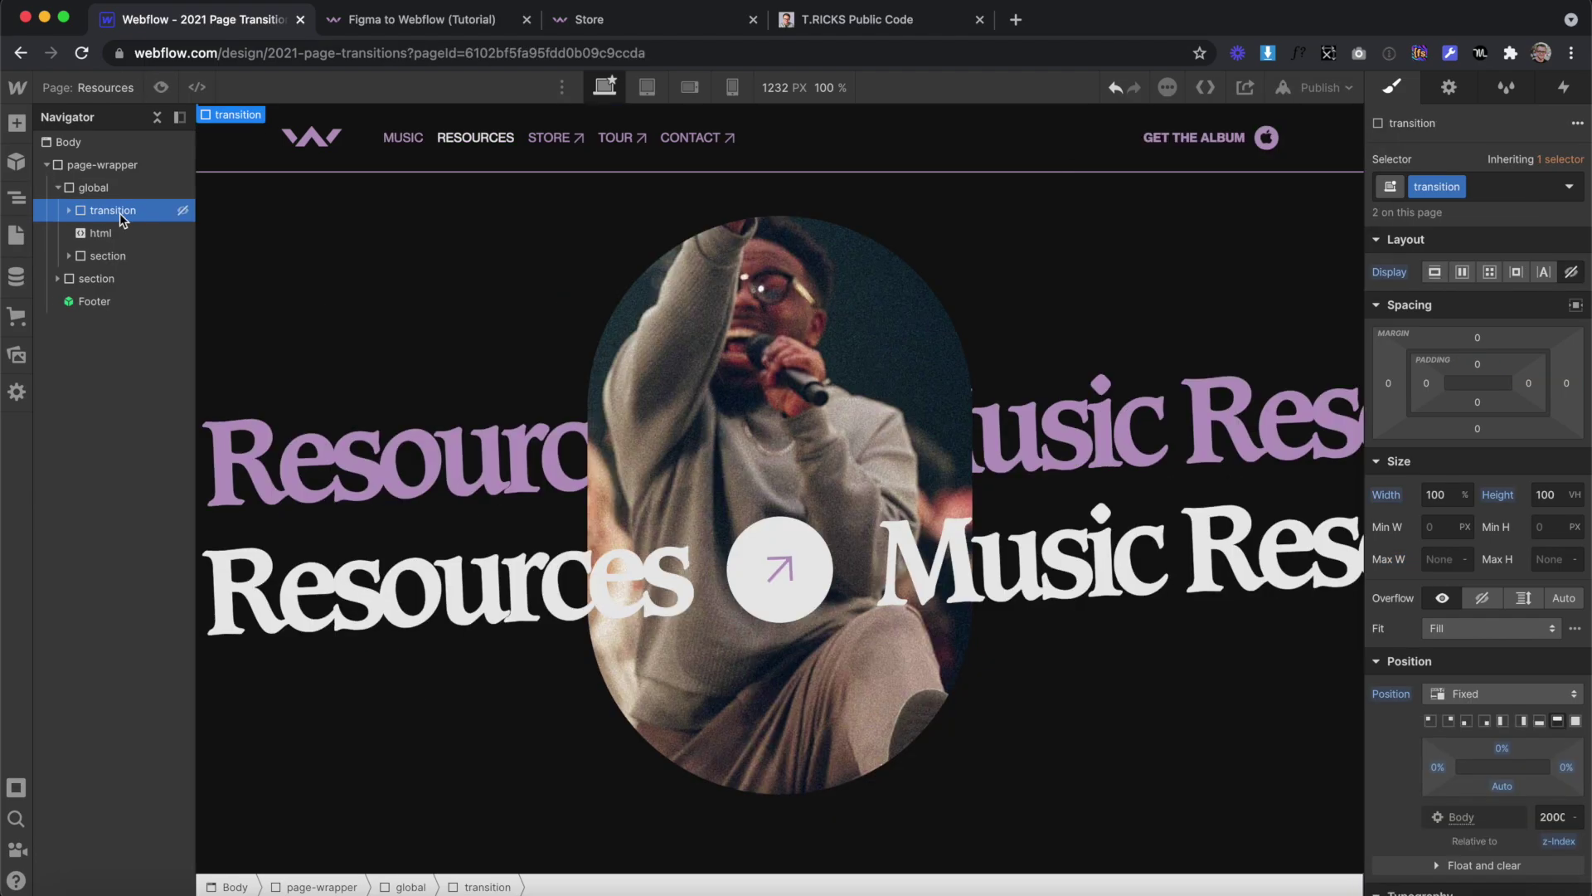
key(Delete)
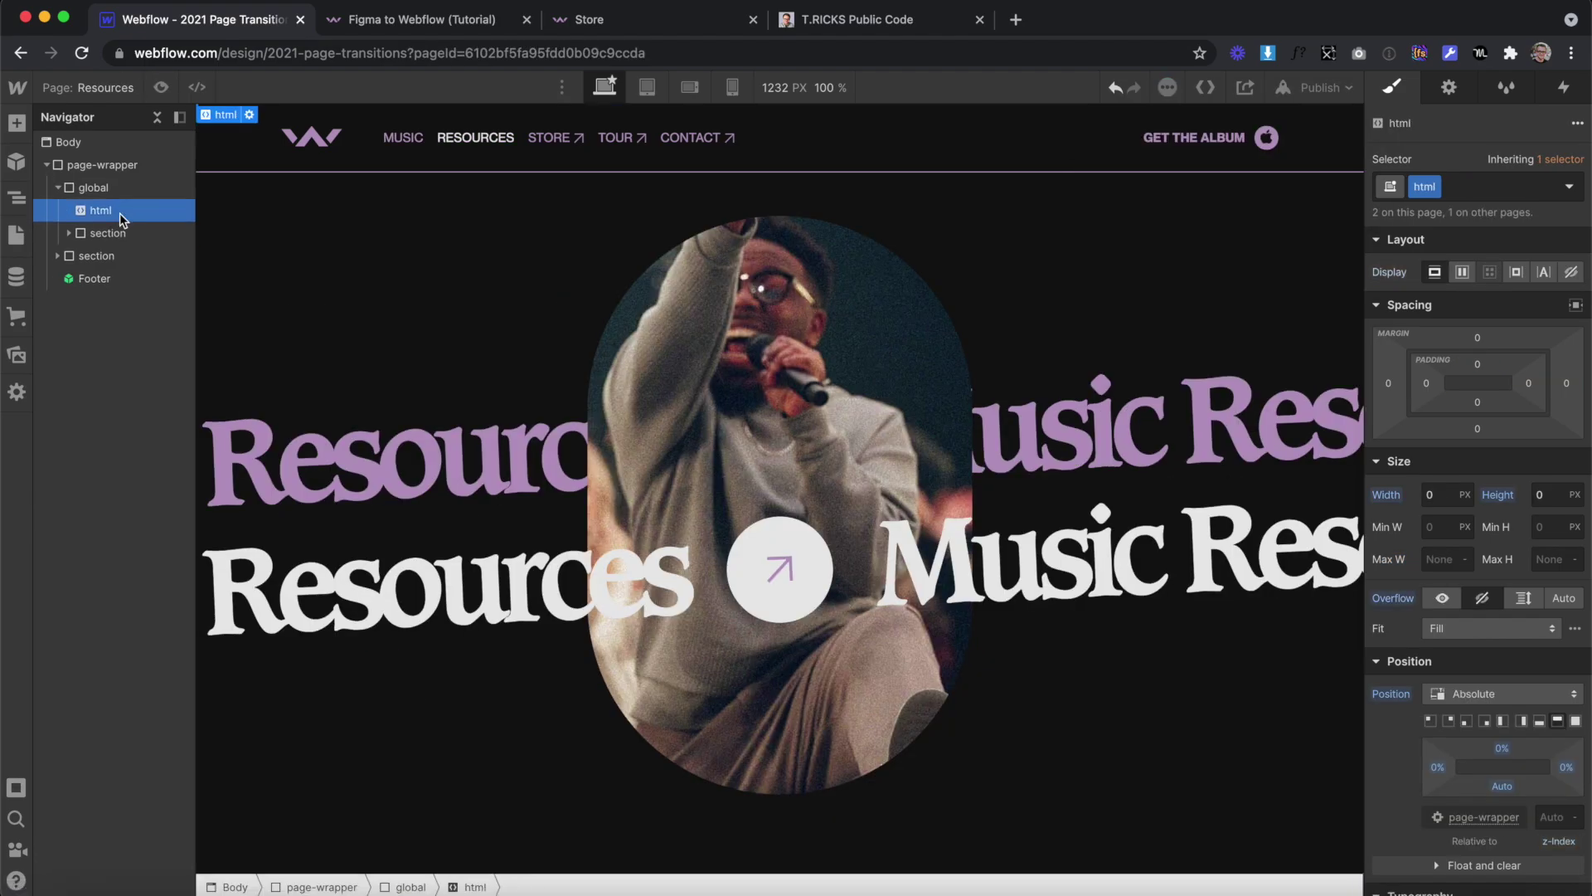
- Republish the site and reload the live site to check the transition
click(1349, 89)
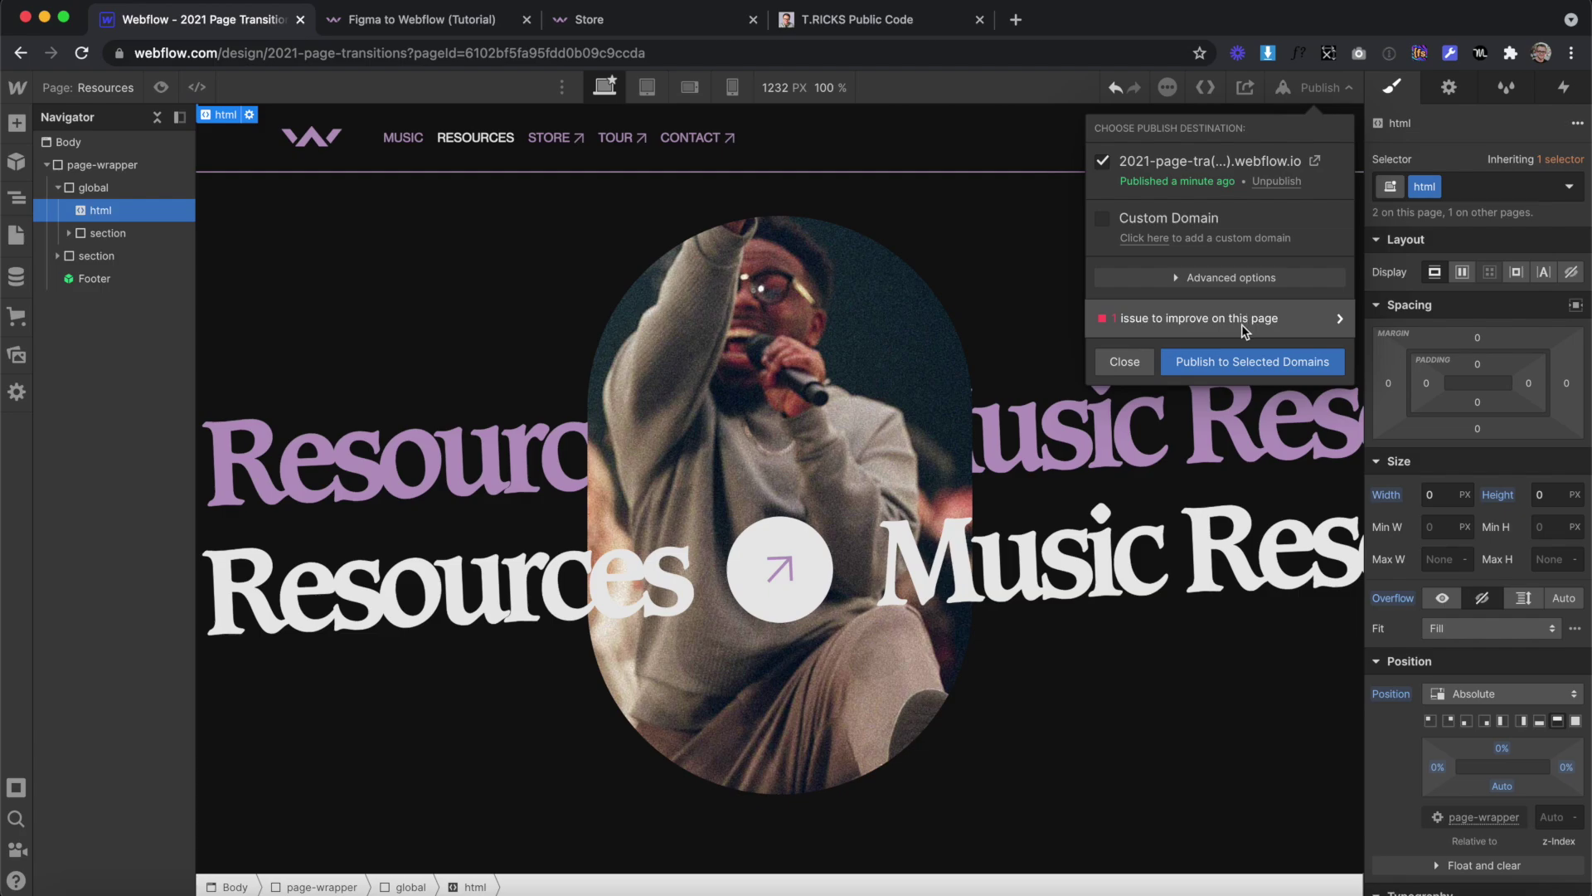
click(1219, 369)
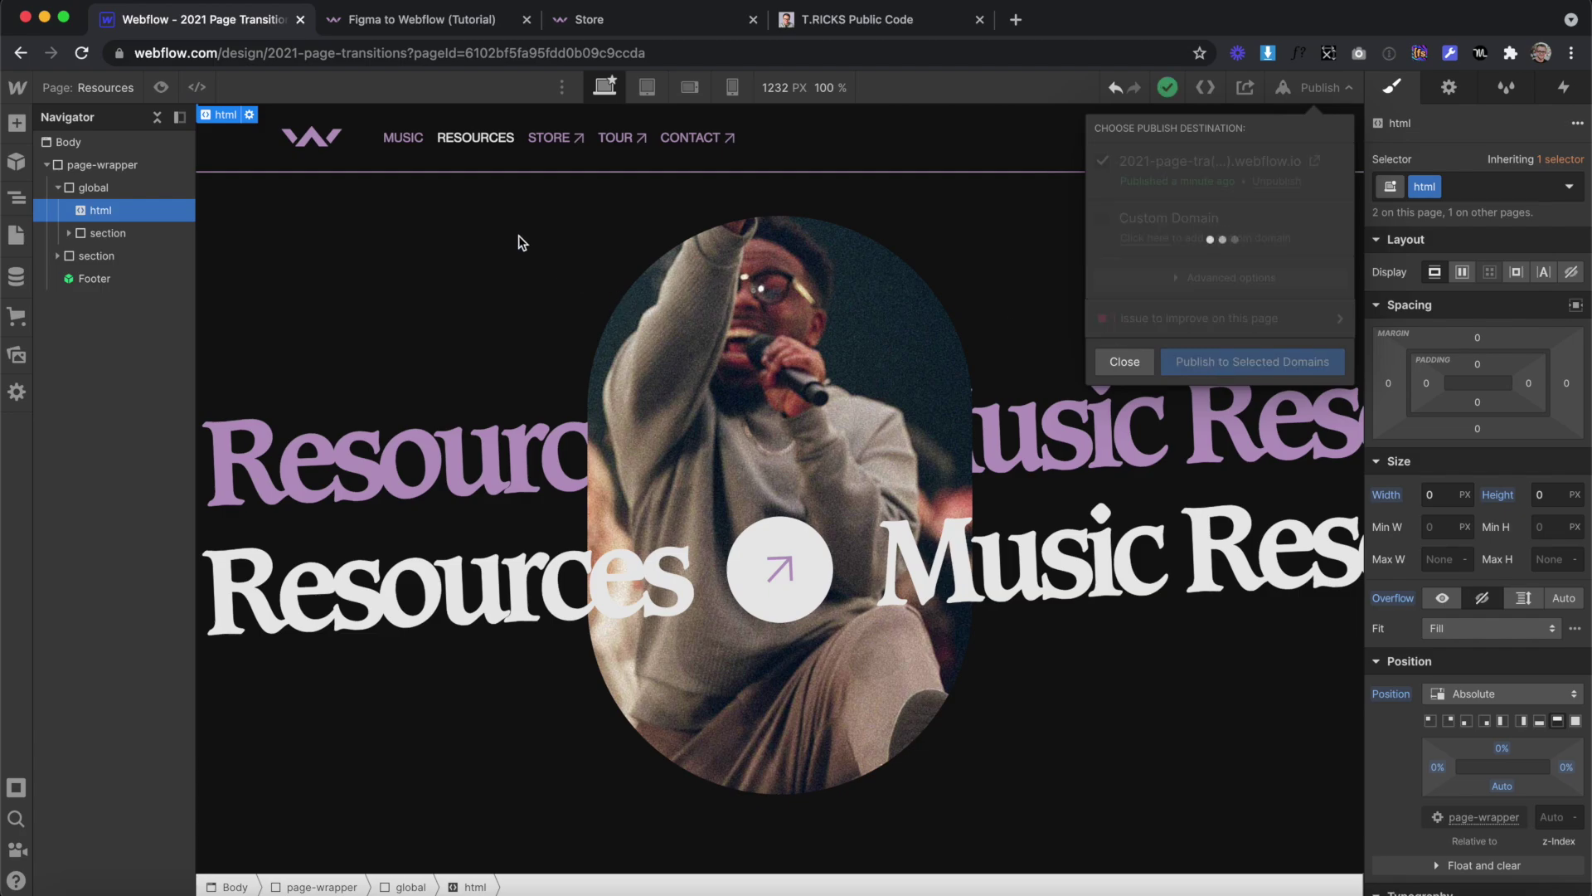
click(423, 19)
click(386, 408)
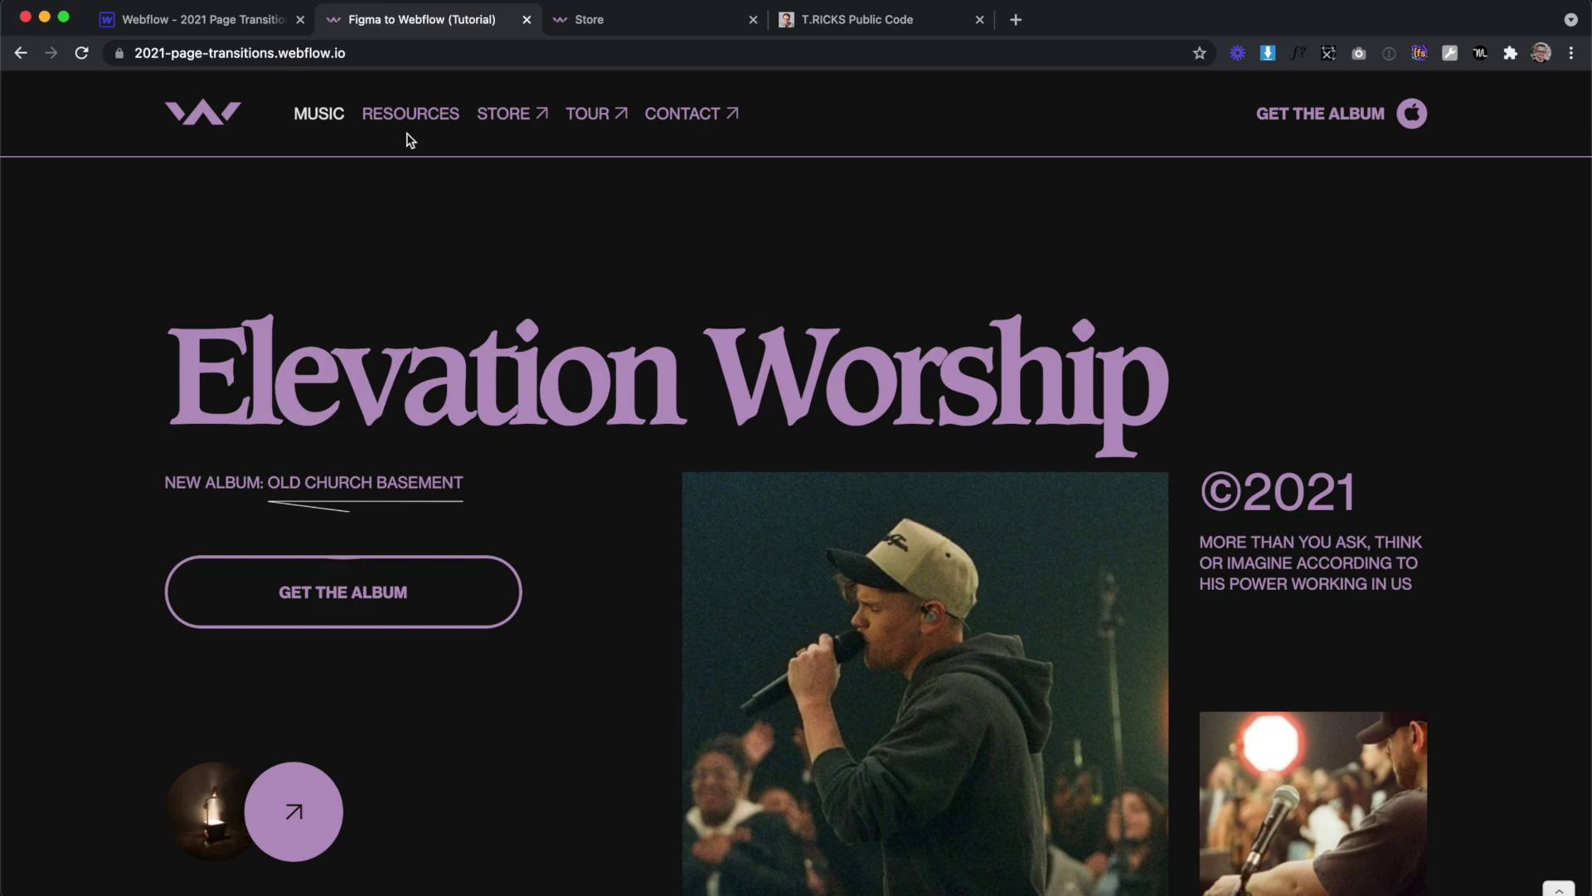
- Open the Resources page on the live site, then go Back twice to retest the transition
click(412, 116)
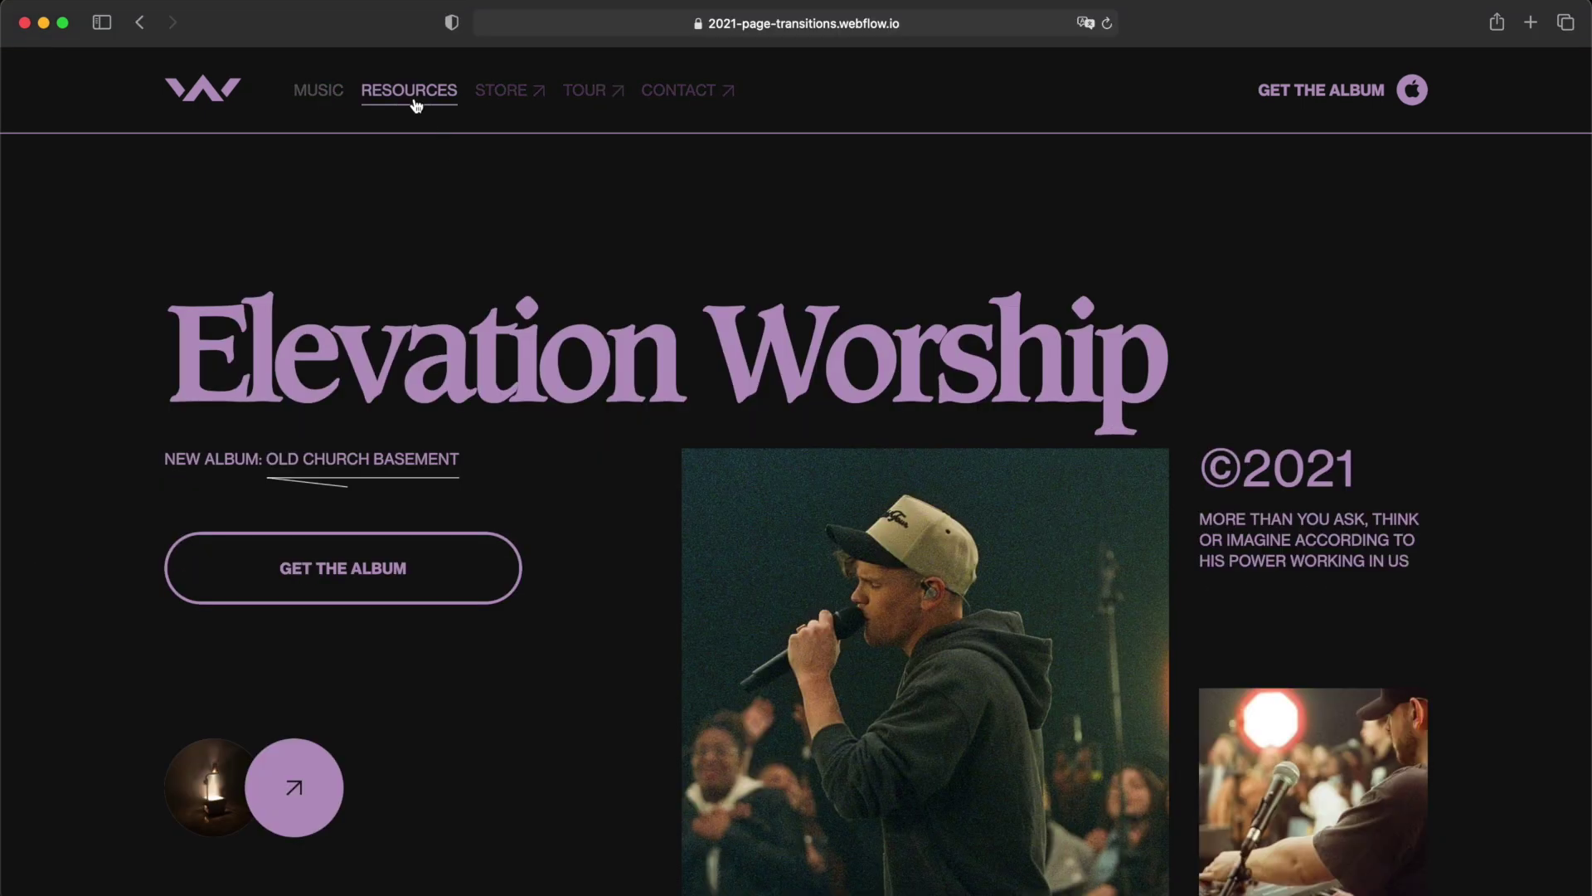
click(412, 95)
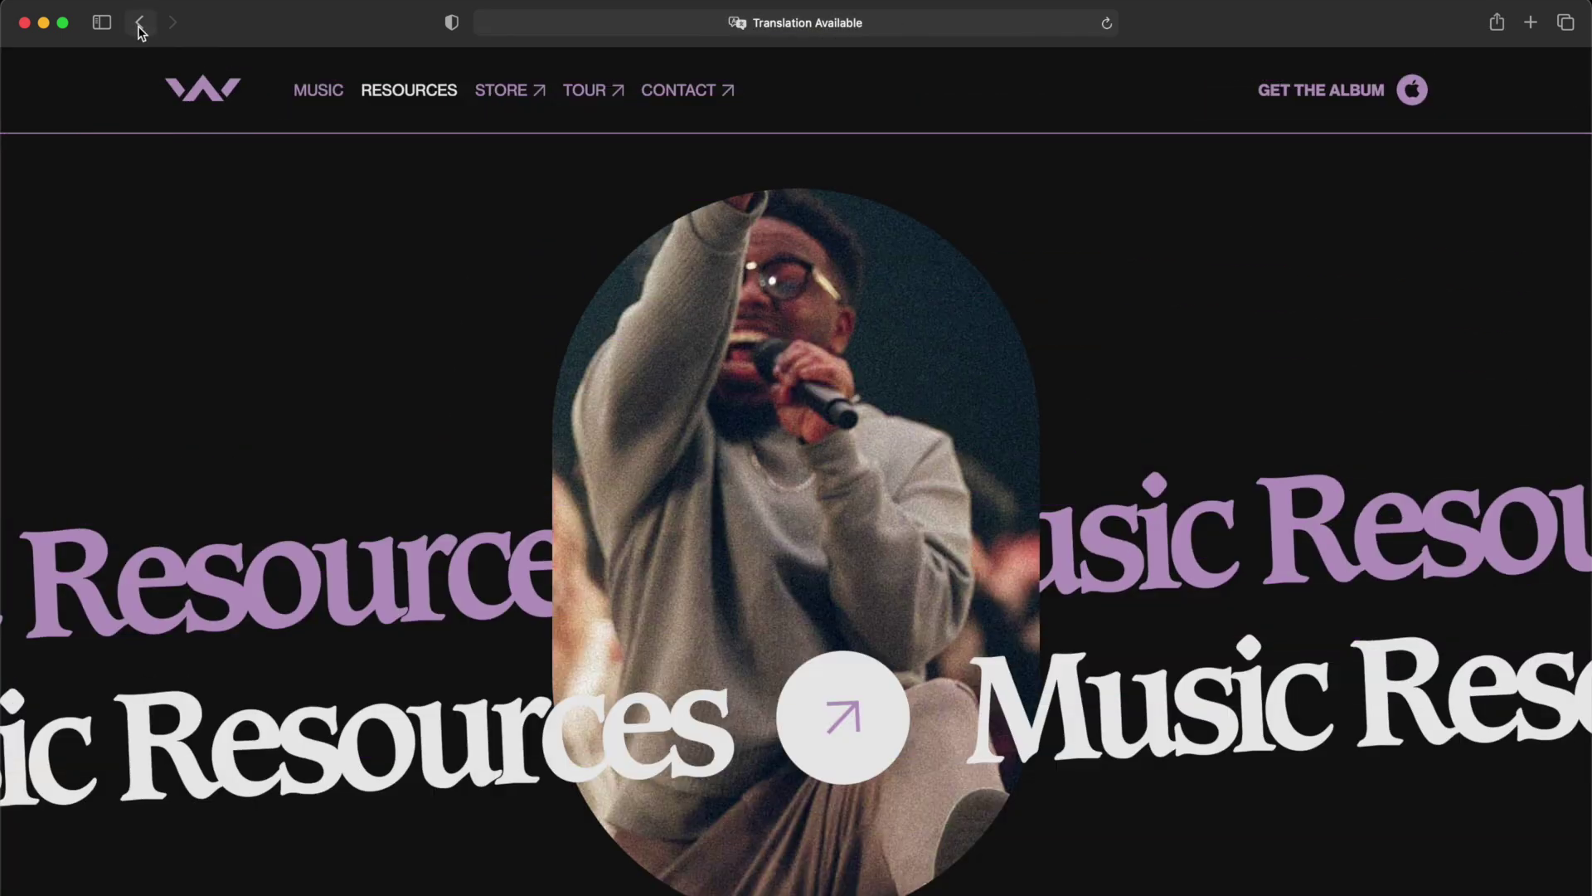
click(139, 28)
click(141, 25)
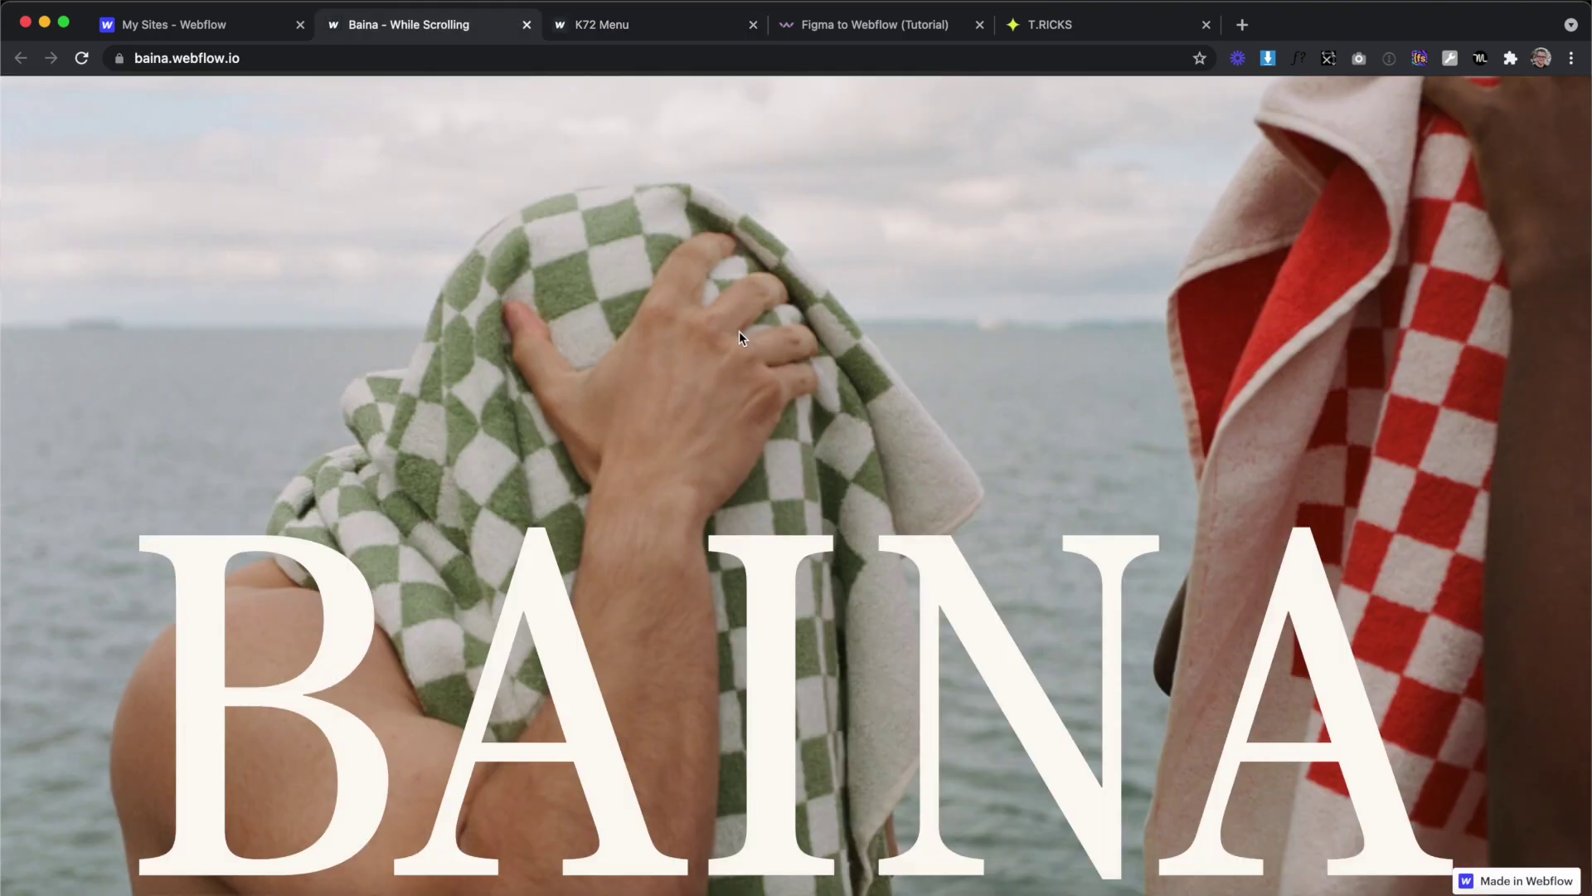
- Switch the tutorials database to the Intermediate Skill Level view and search for scroll
scroll(739, 331, down, 10)
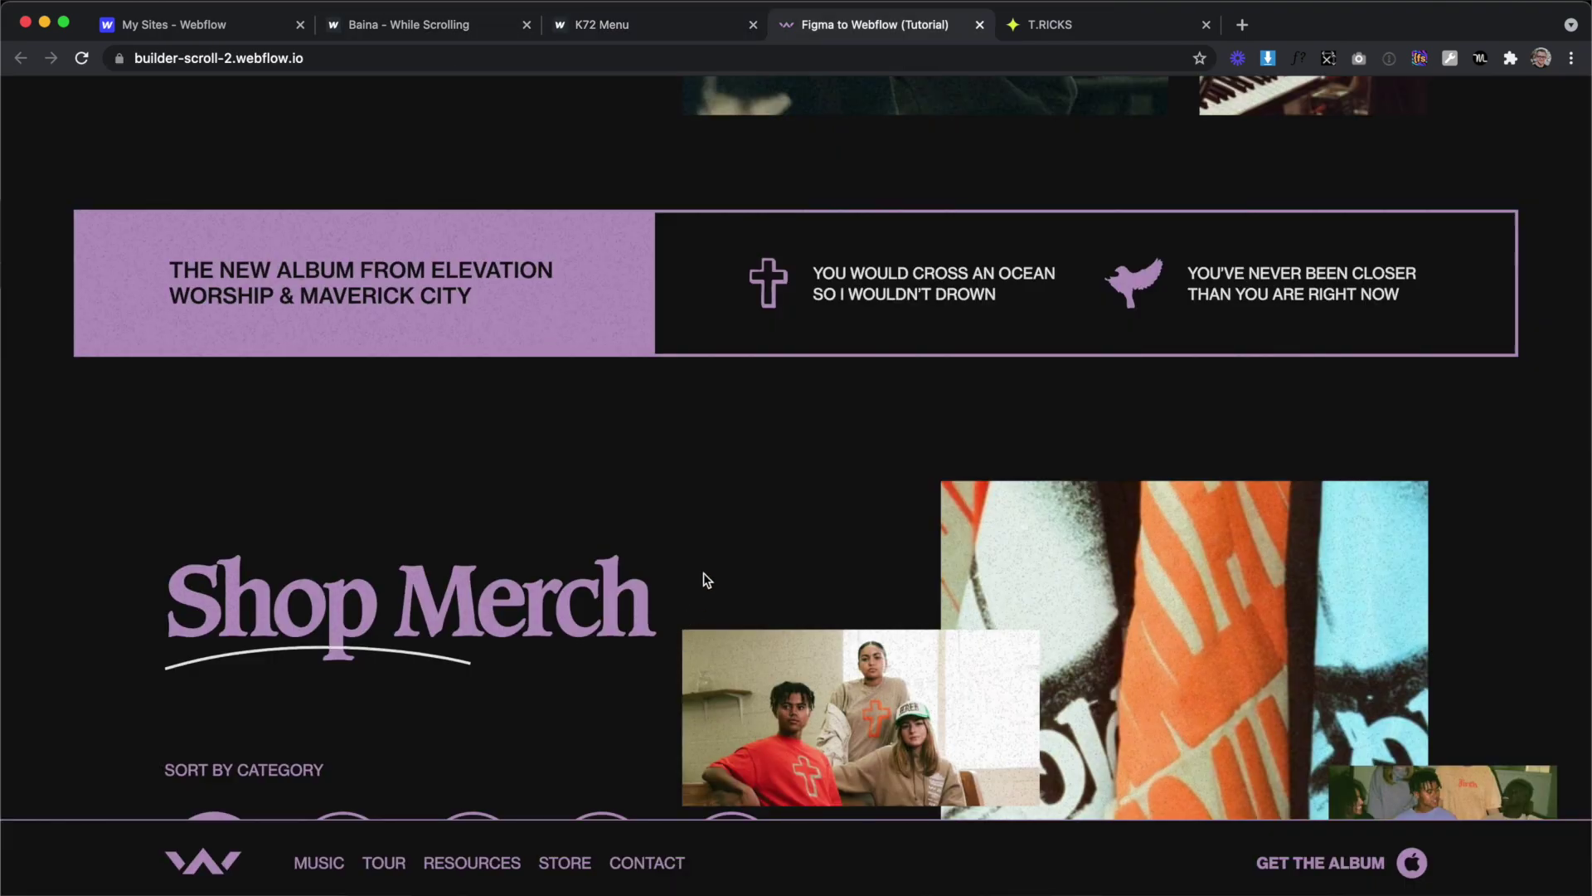
scroll(704, 572, up, 10)
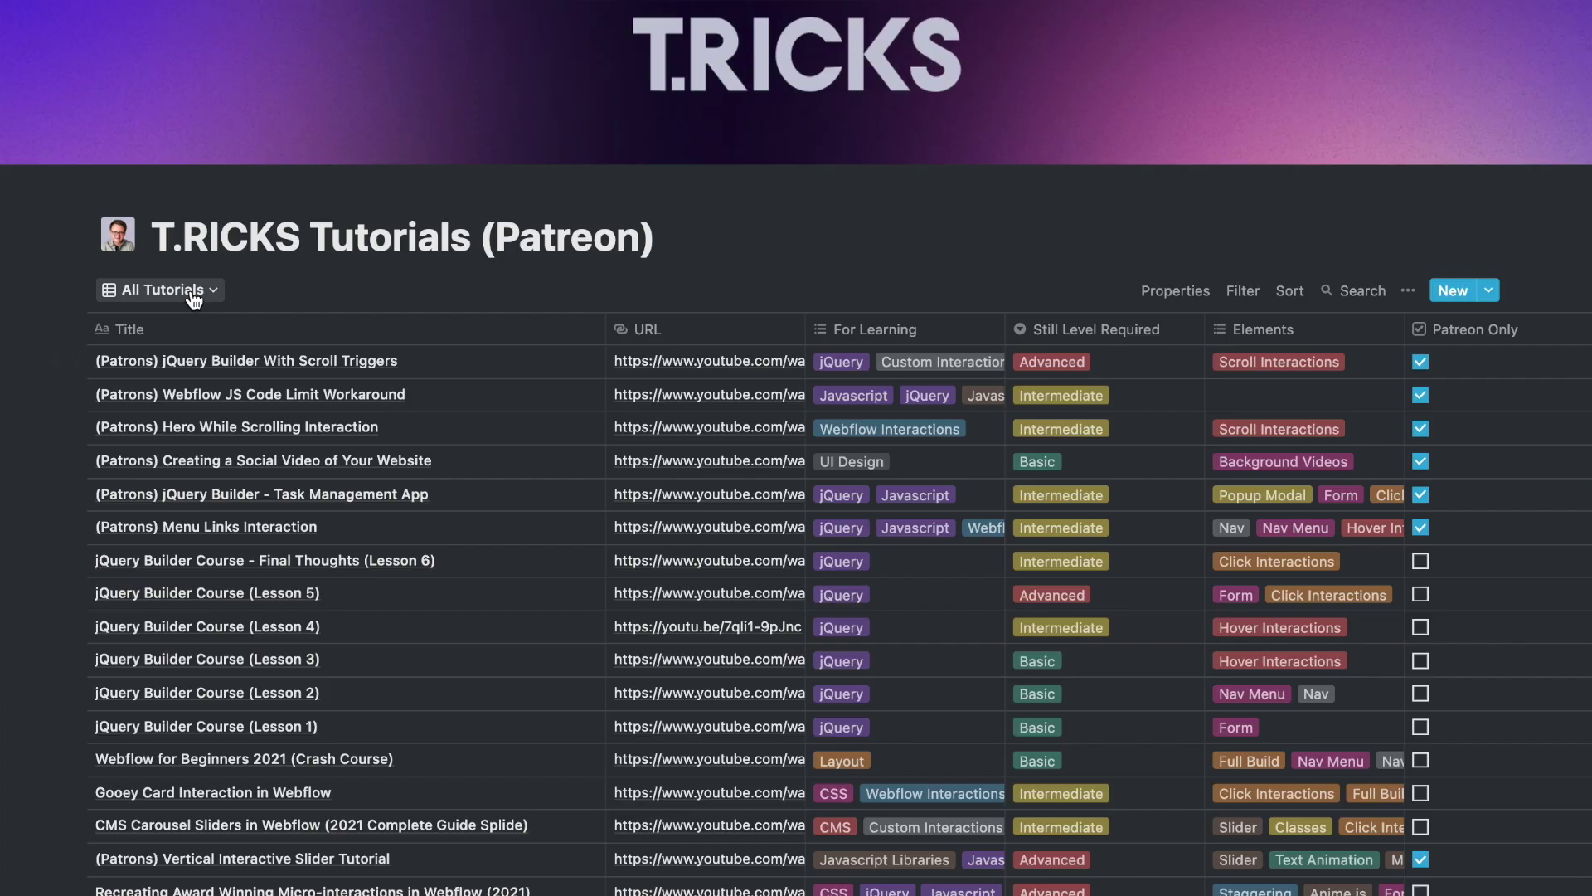
click(189, 295)
click(162, 421)
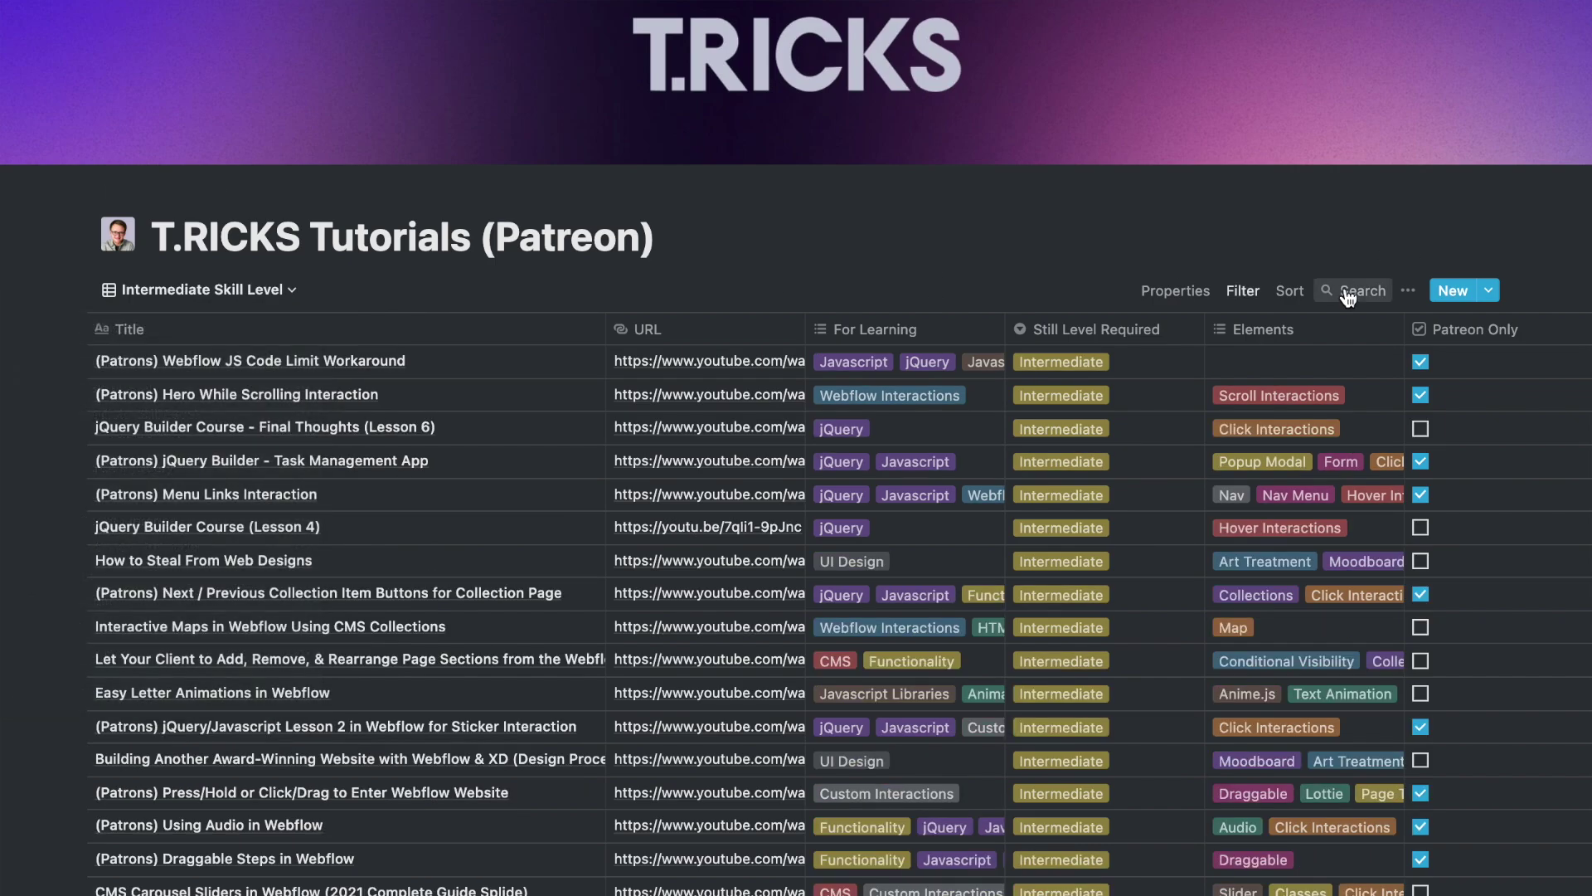
text(scroll)
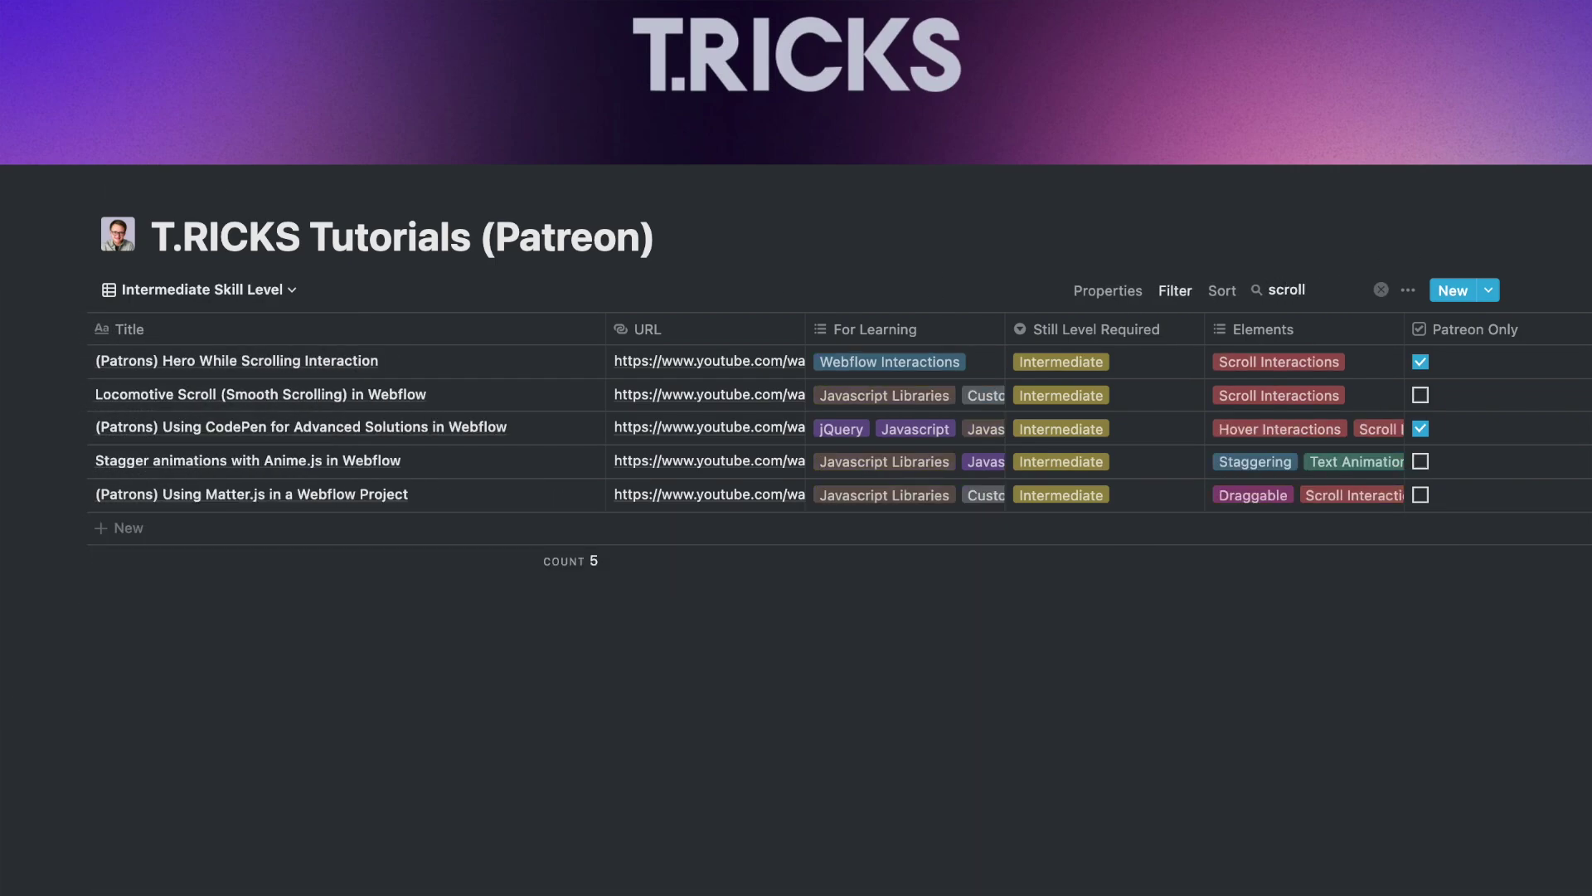